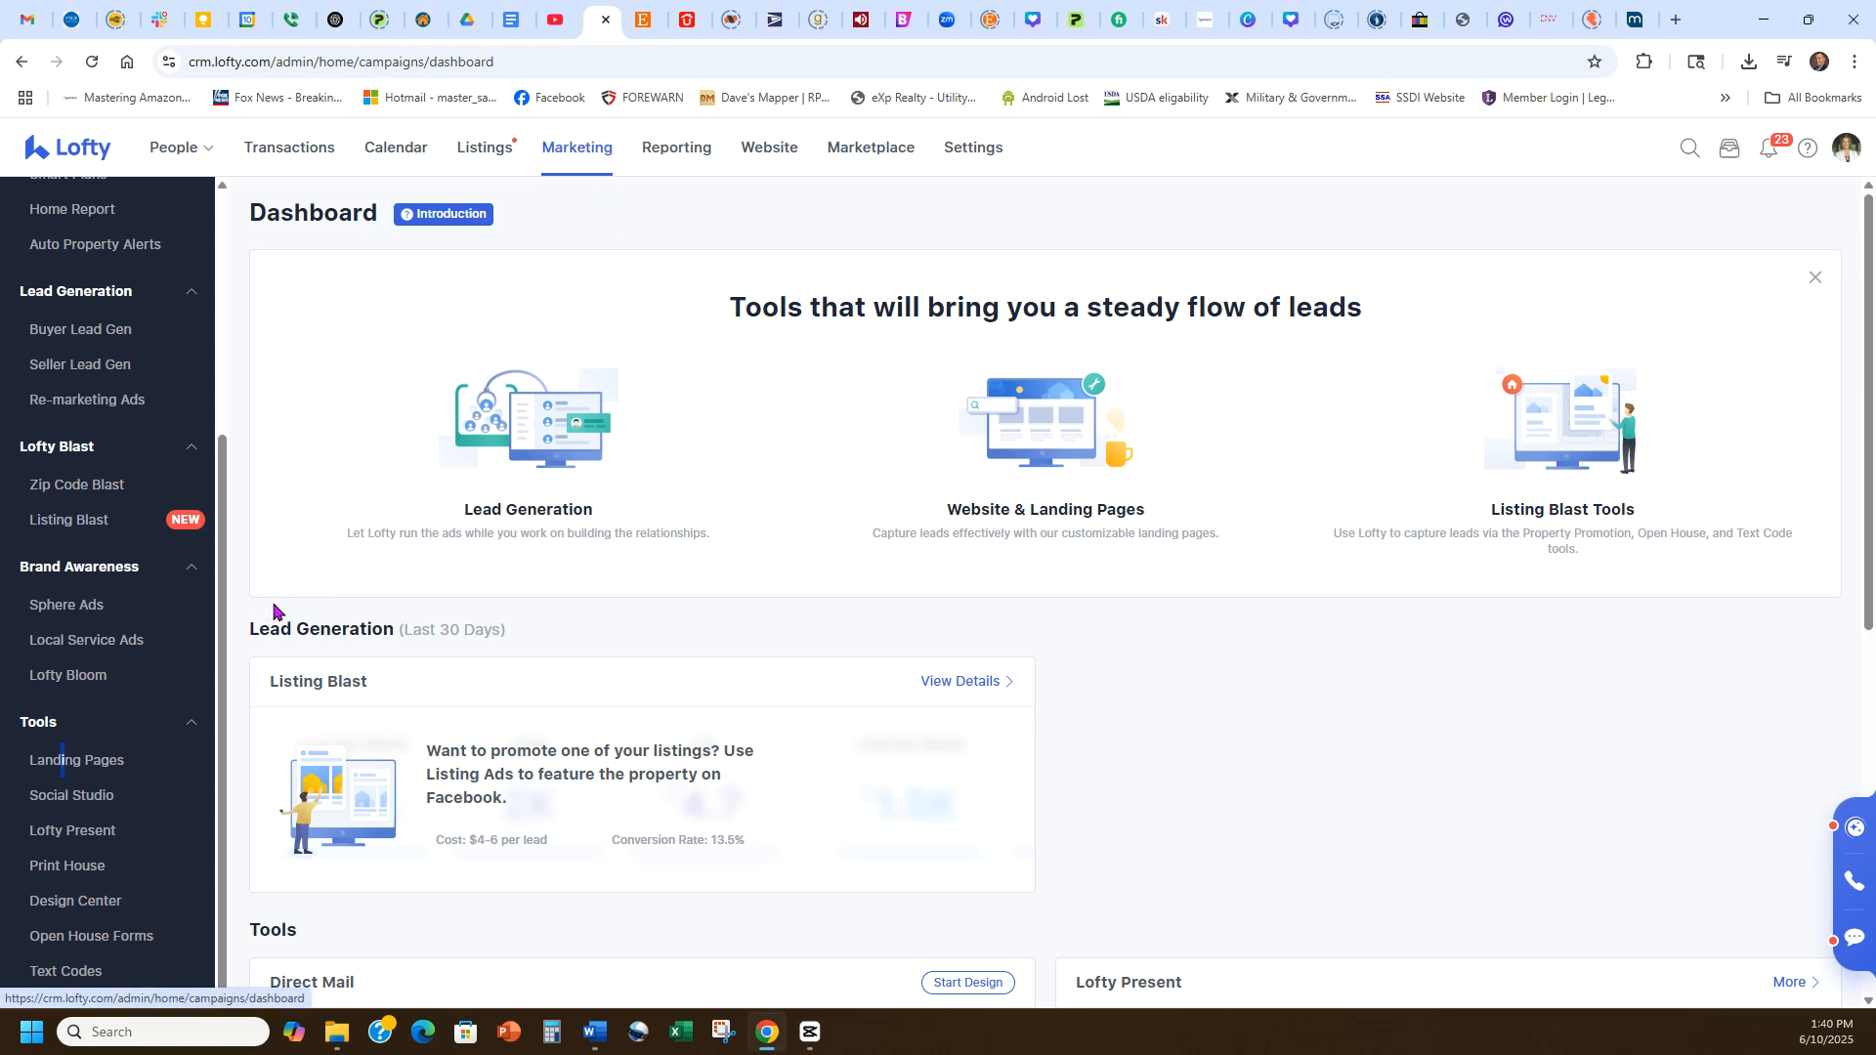
# Open the Landing Pages tool and start adding a new landing page, browsing the available templates.
pyautogui.scroll(3, 102, 713)
pyautogui.scroll(-3, 100, 705)
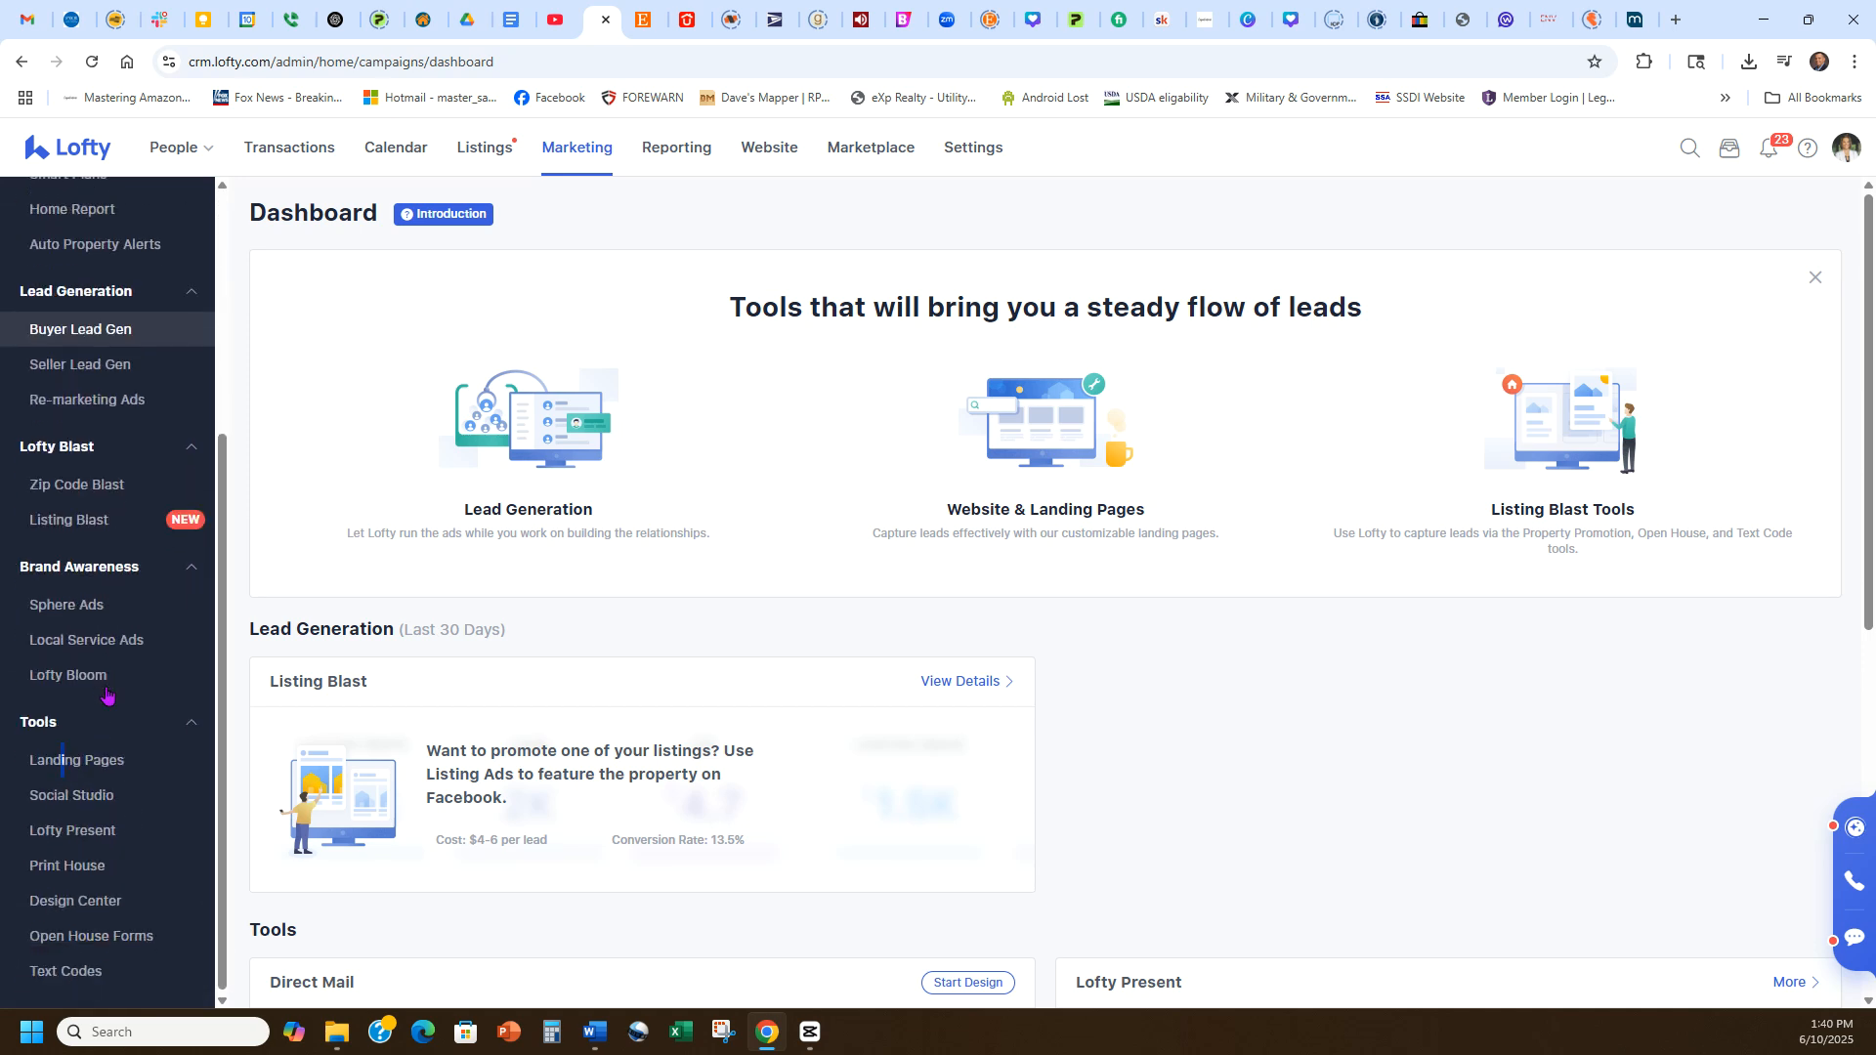
pyautogui.click(68, 767)
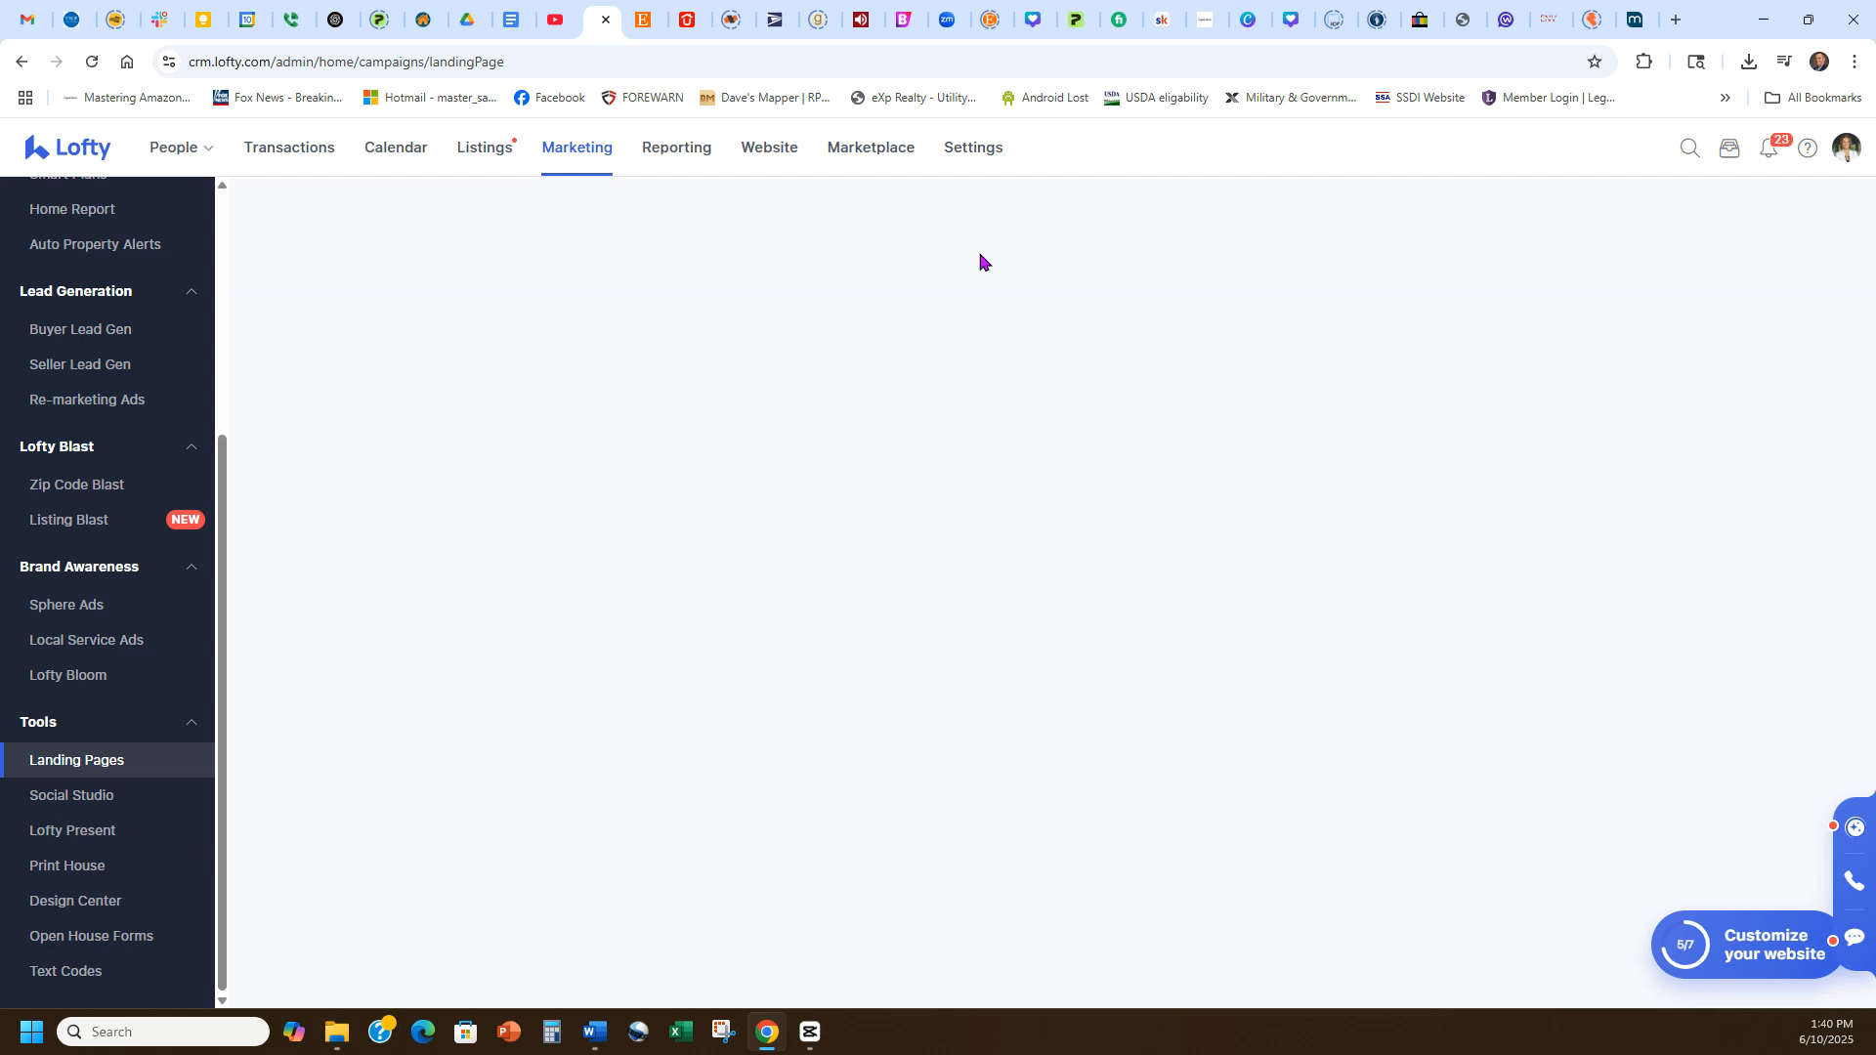
pyautogui.click(732, 221)
pyautogui.scroll(-3, 1482, 509)
pyautogui.scroll(-12, 1483, 508)
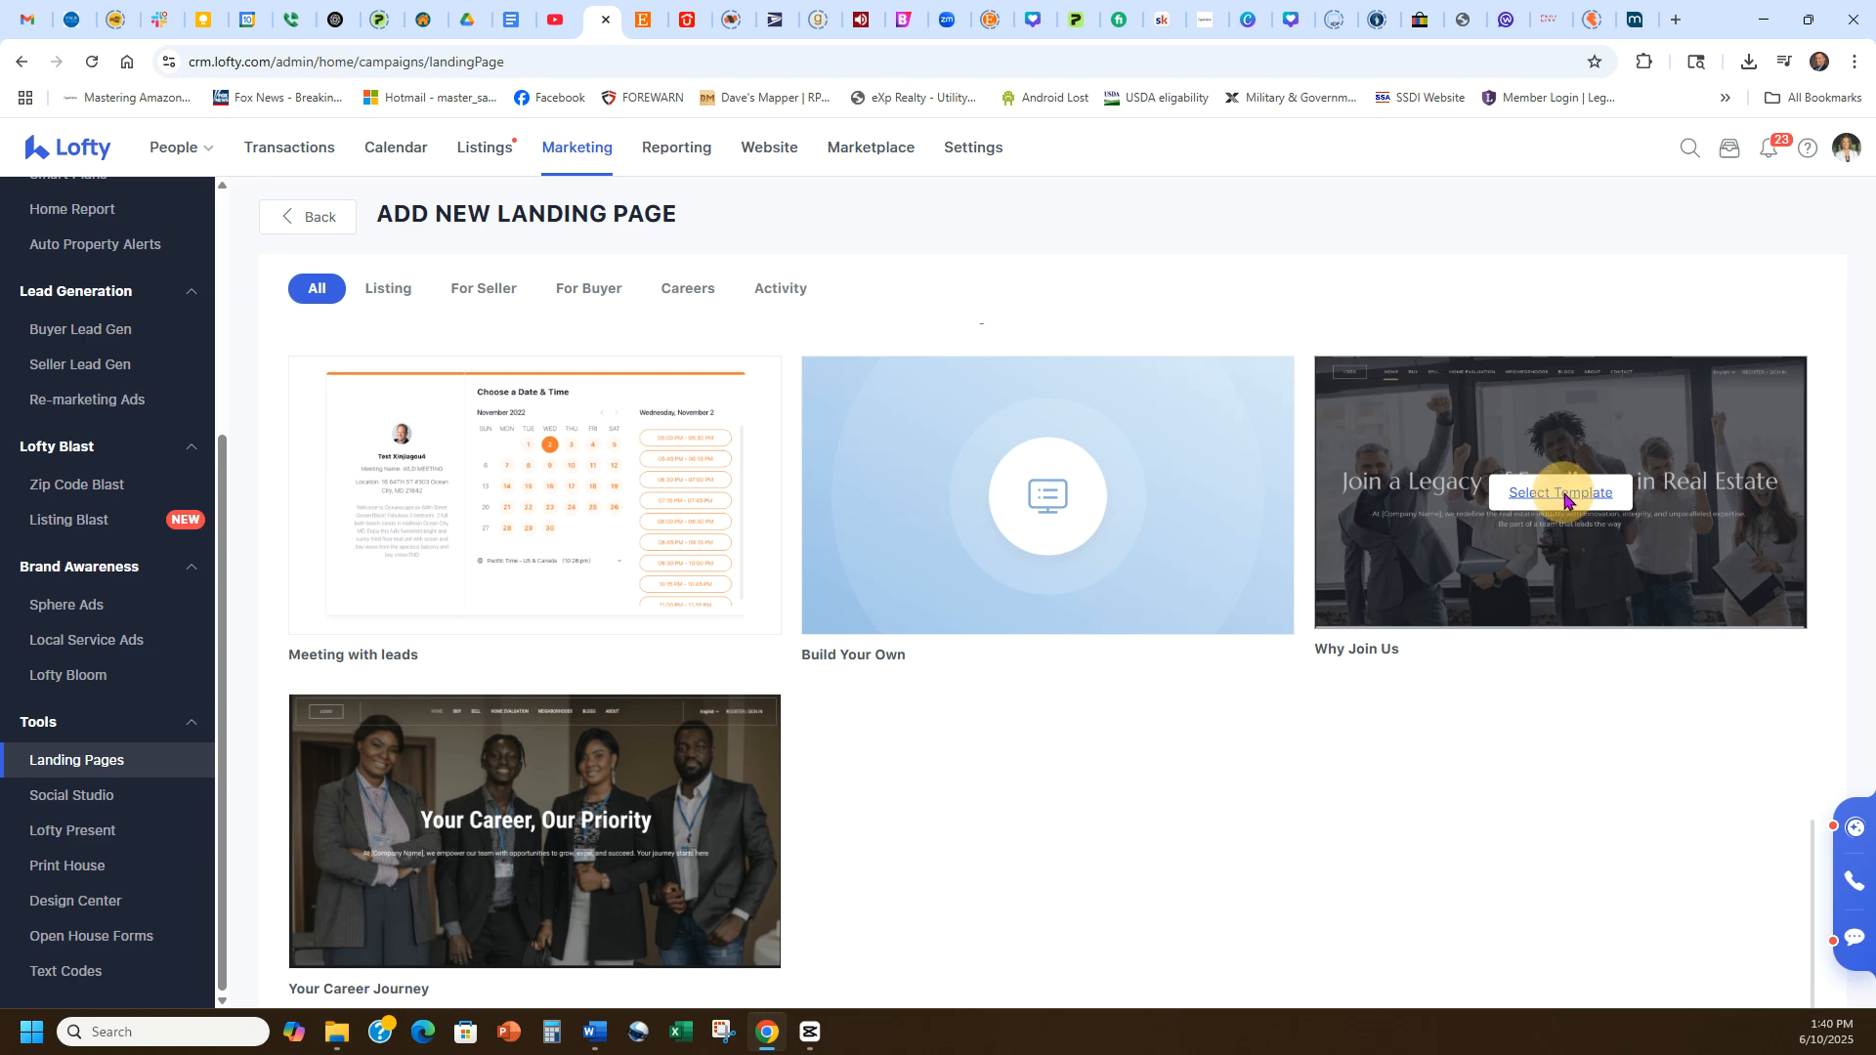
# Create a landing page from the Why Join Us template, naming it Agent Attraction, and save it.
pyautogui.click(1562, 493)
pyautogui.tripleClick(917, 549)
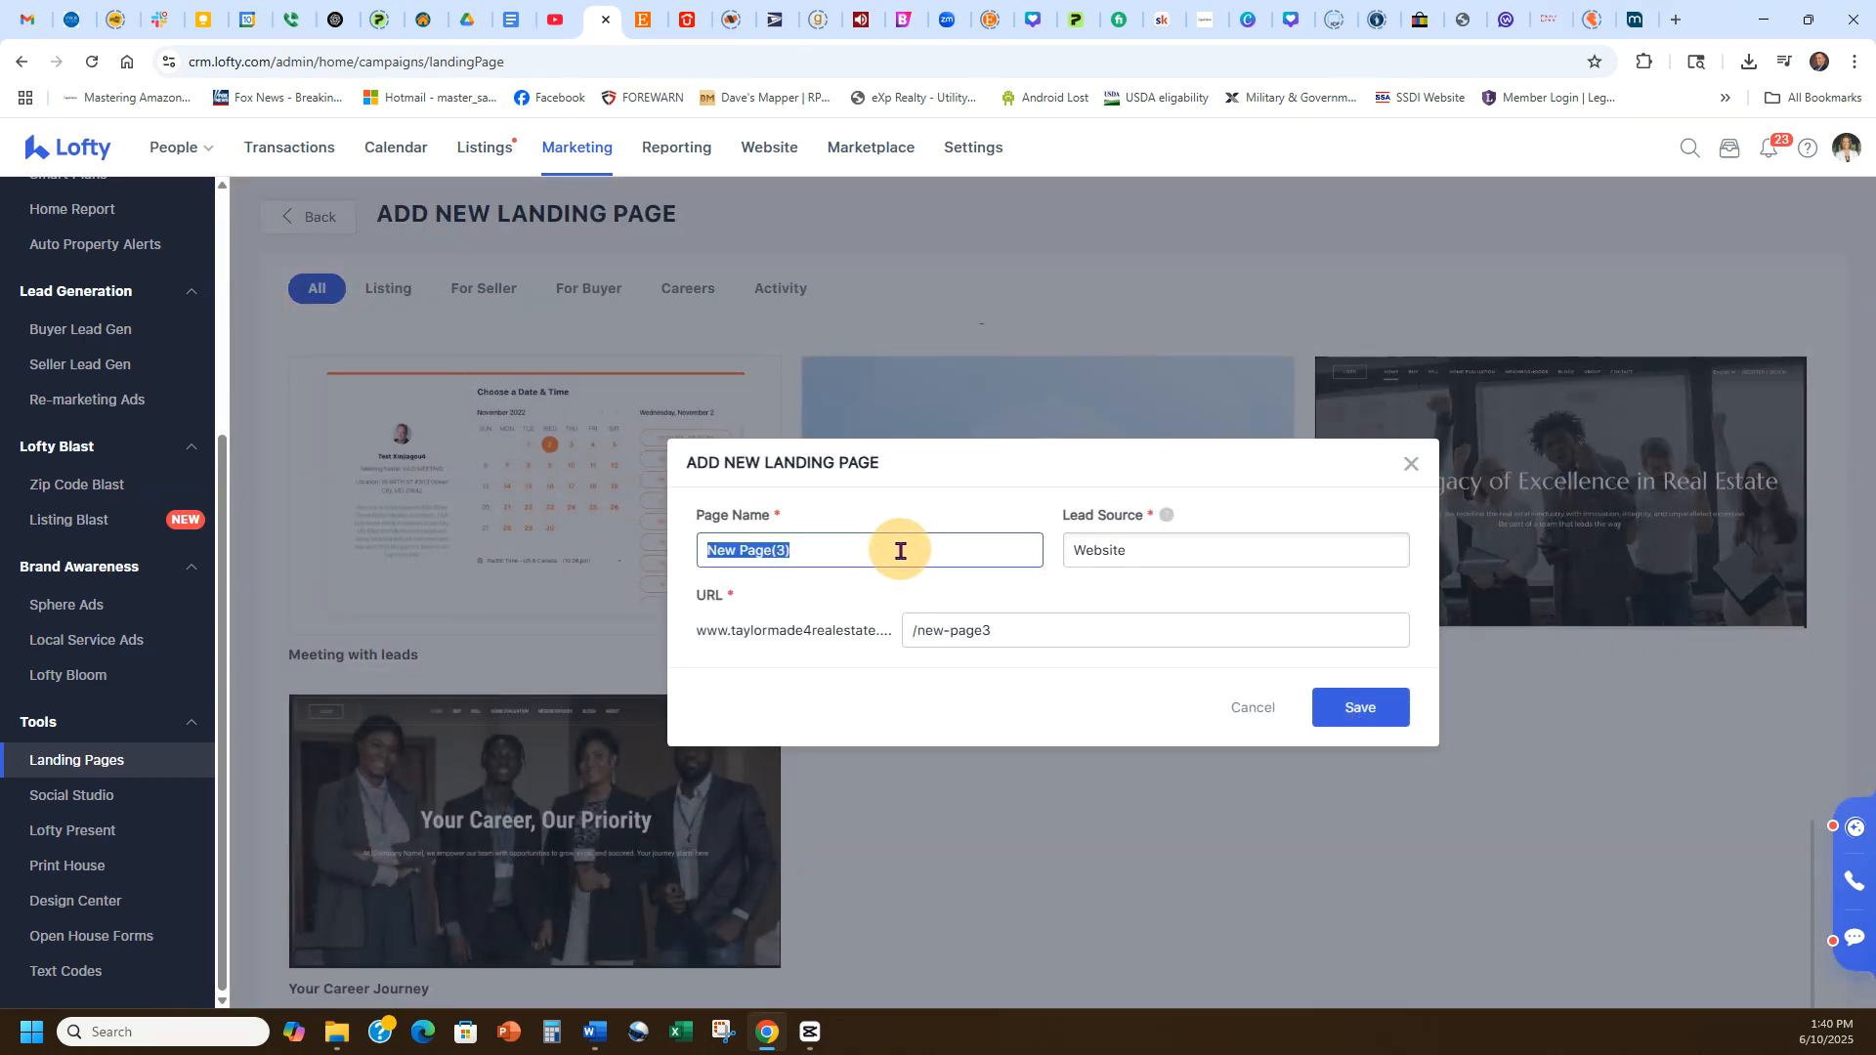
pyautogui.write('Agent attraction')
pyautogui.click(904, 507)
pyautogui.click(754, 552)
pyautogui.press('BackSpace')
pyautogui.write('Attraction')
pyautogui.click(826, 703)
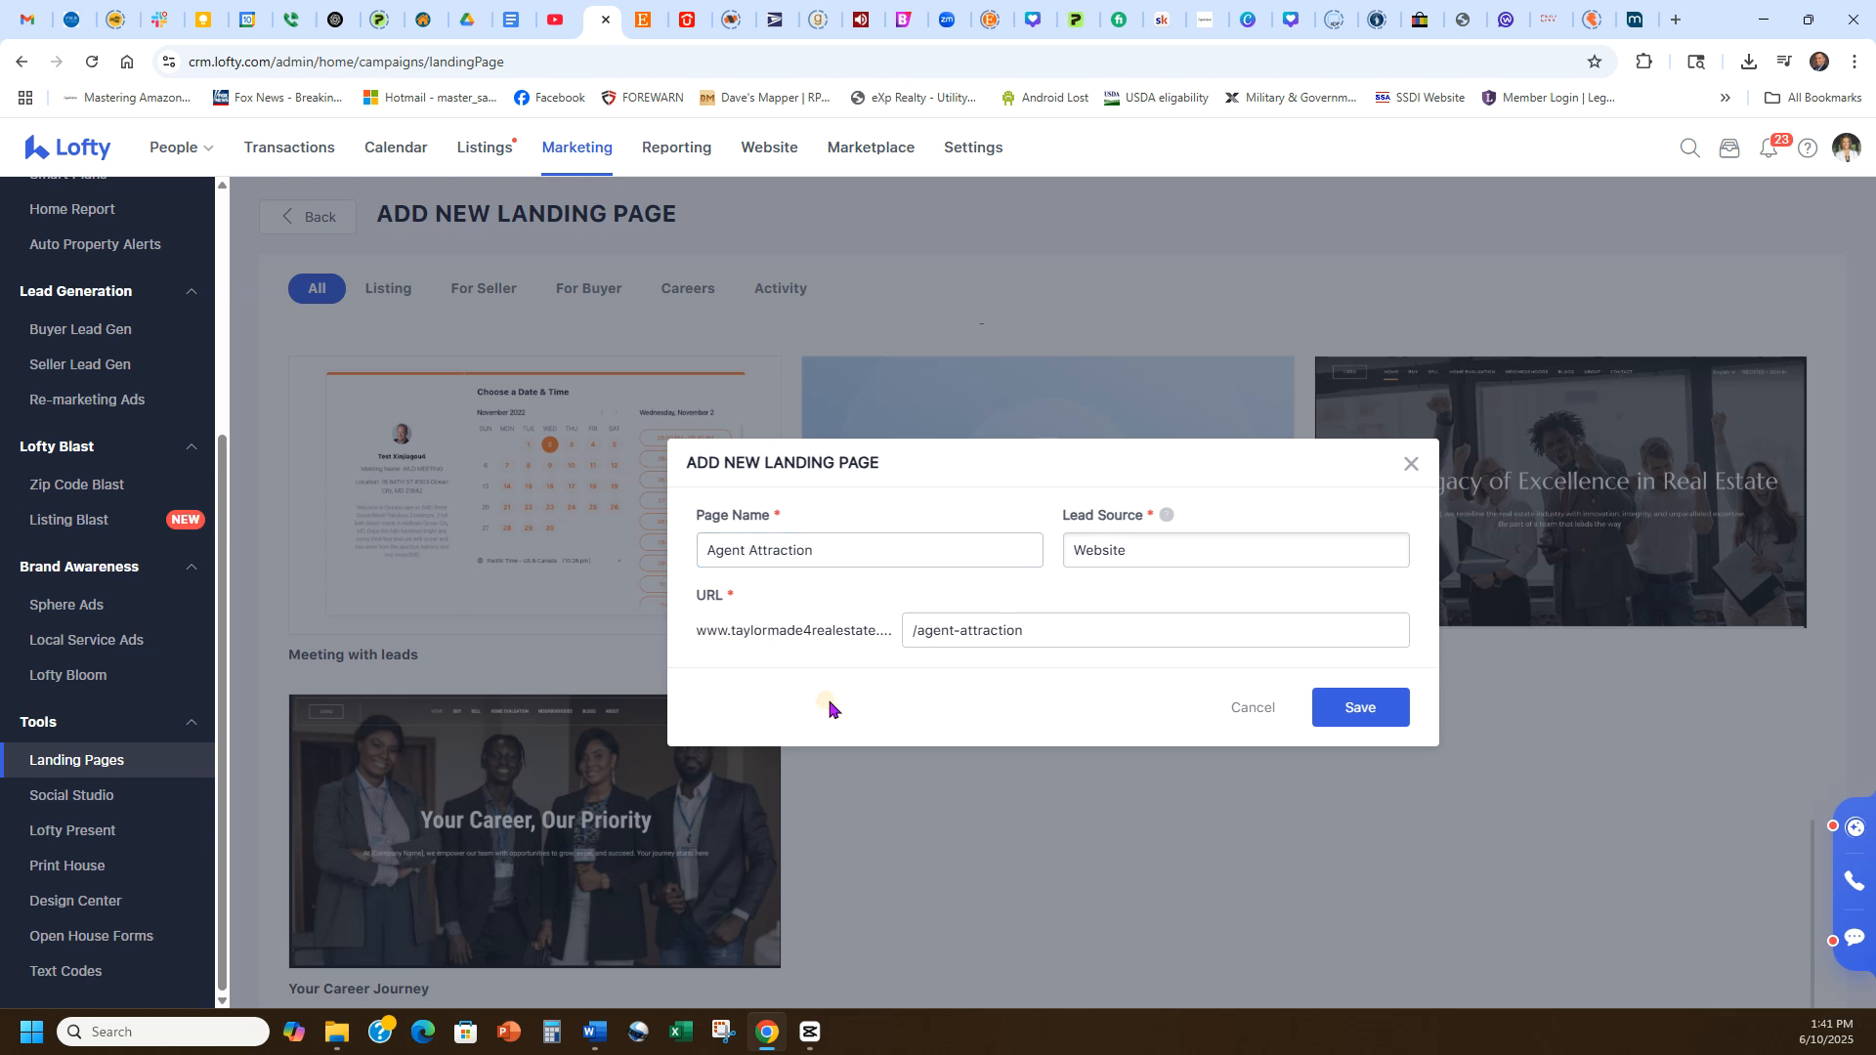
pyautogui.click(1342, 714)
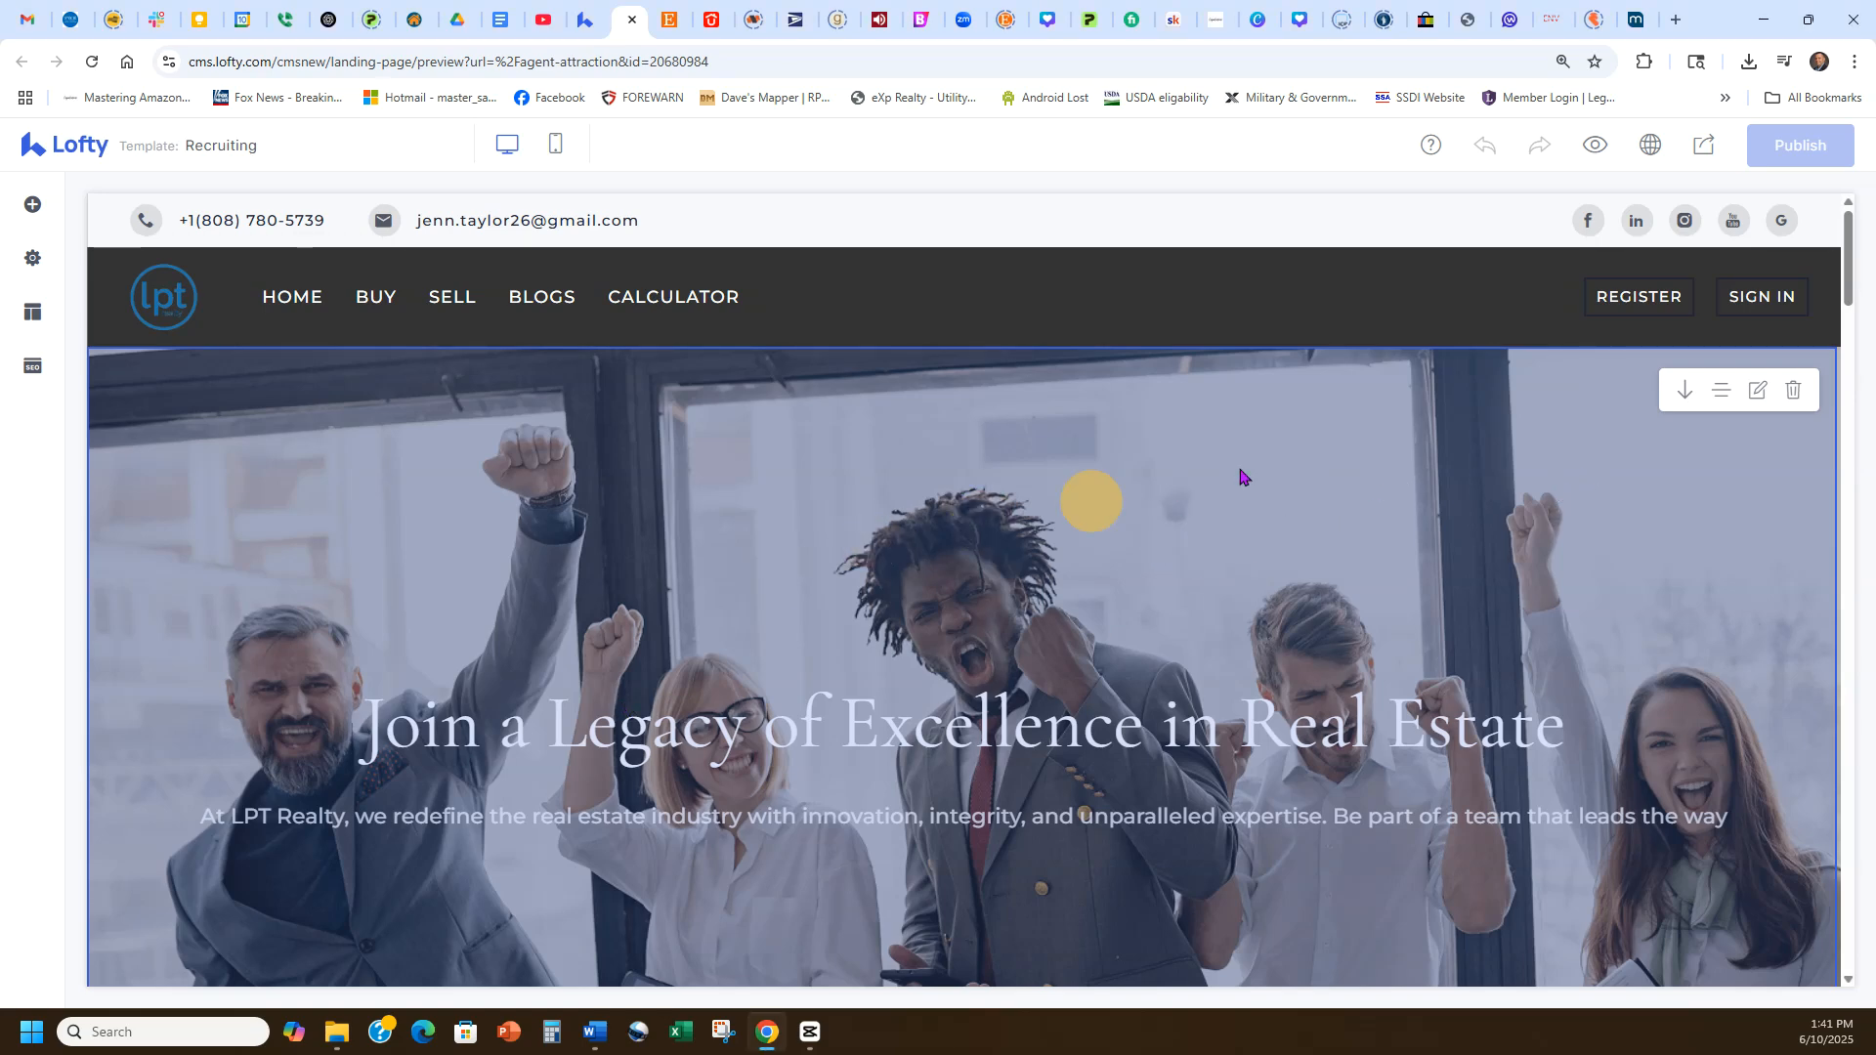
# Scroll through the top of the new page in the editor.
pyautogui.scroll(-4, 1276, 582)
pyautogui.scroll(-5, 1276, 582)
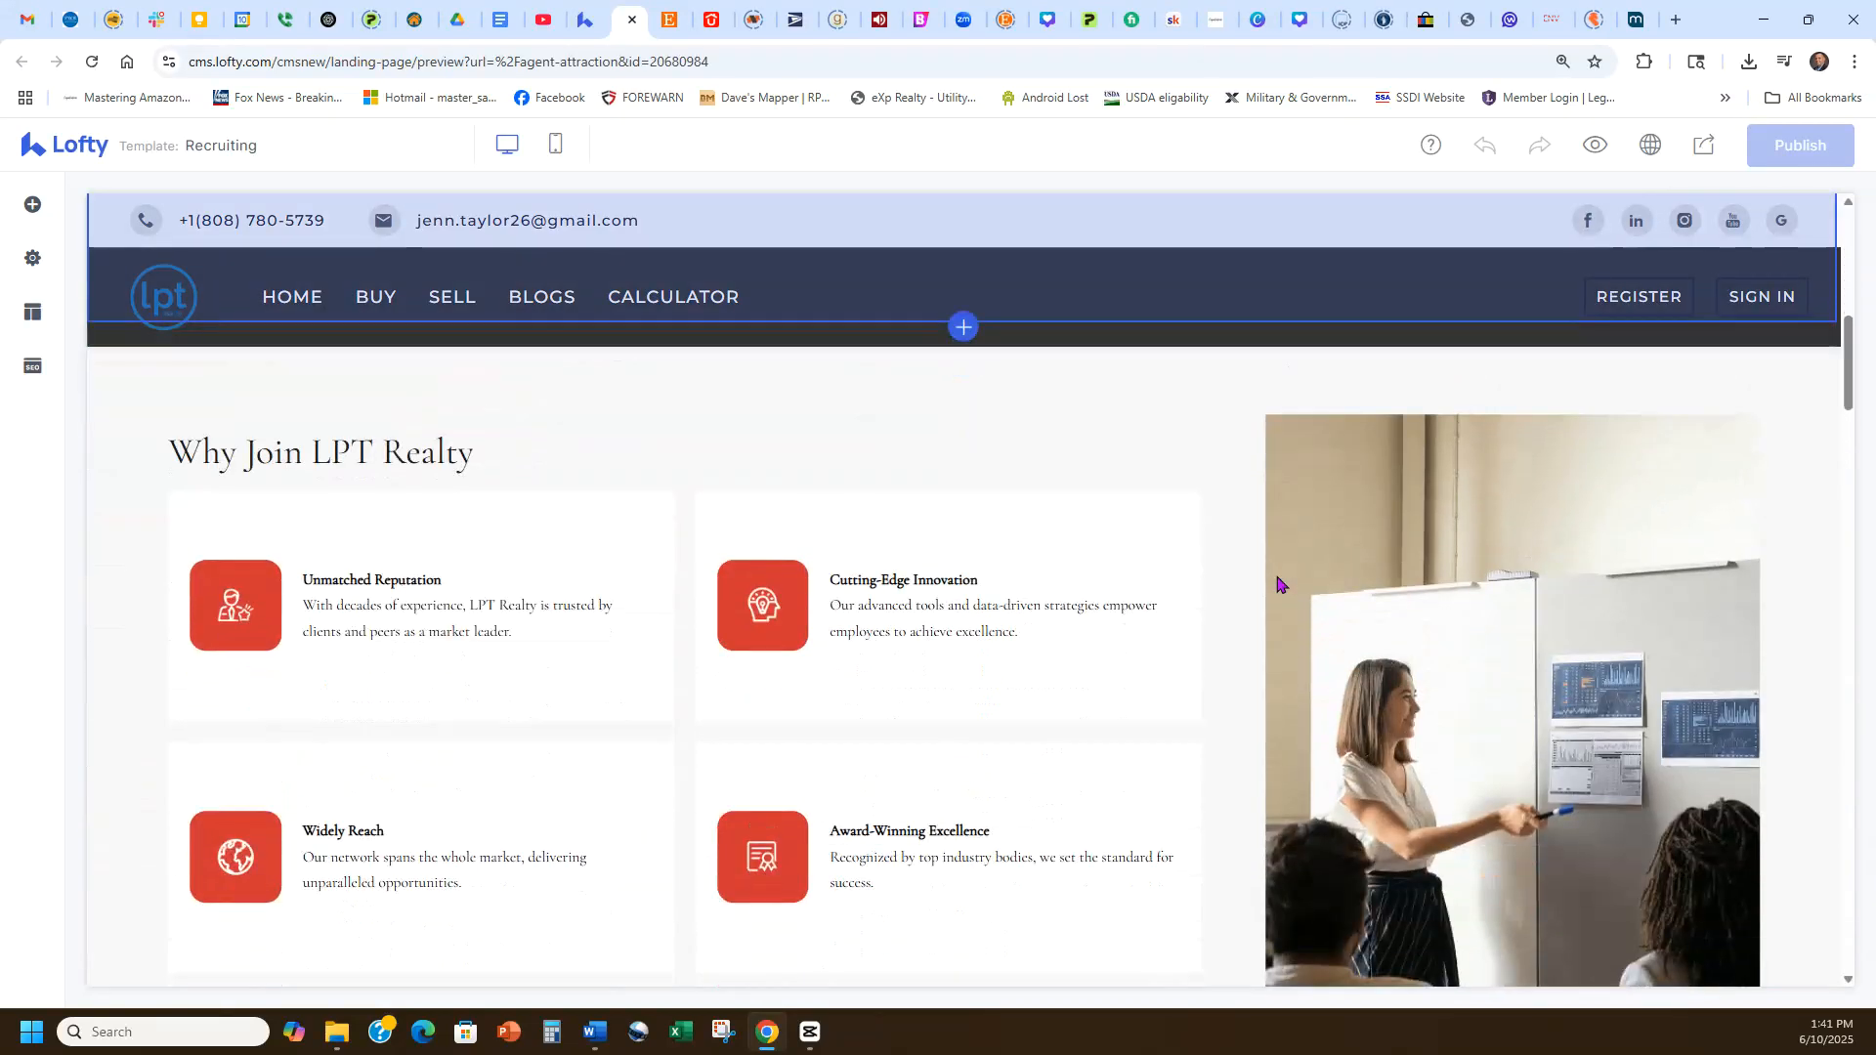
pyautogui.scroll(9, 1160, 788)
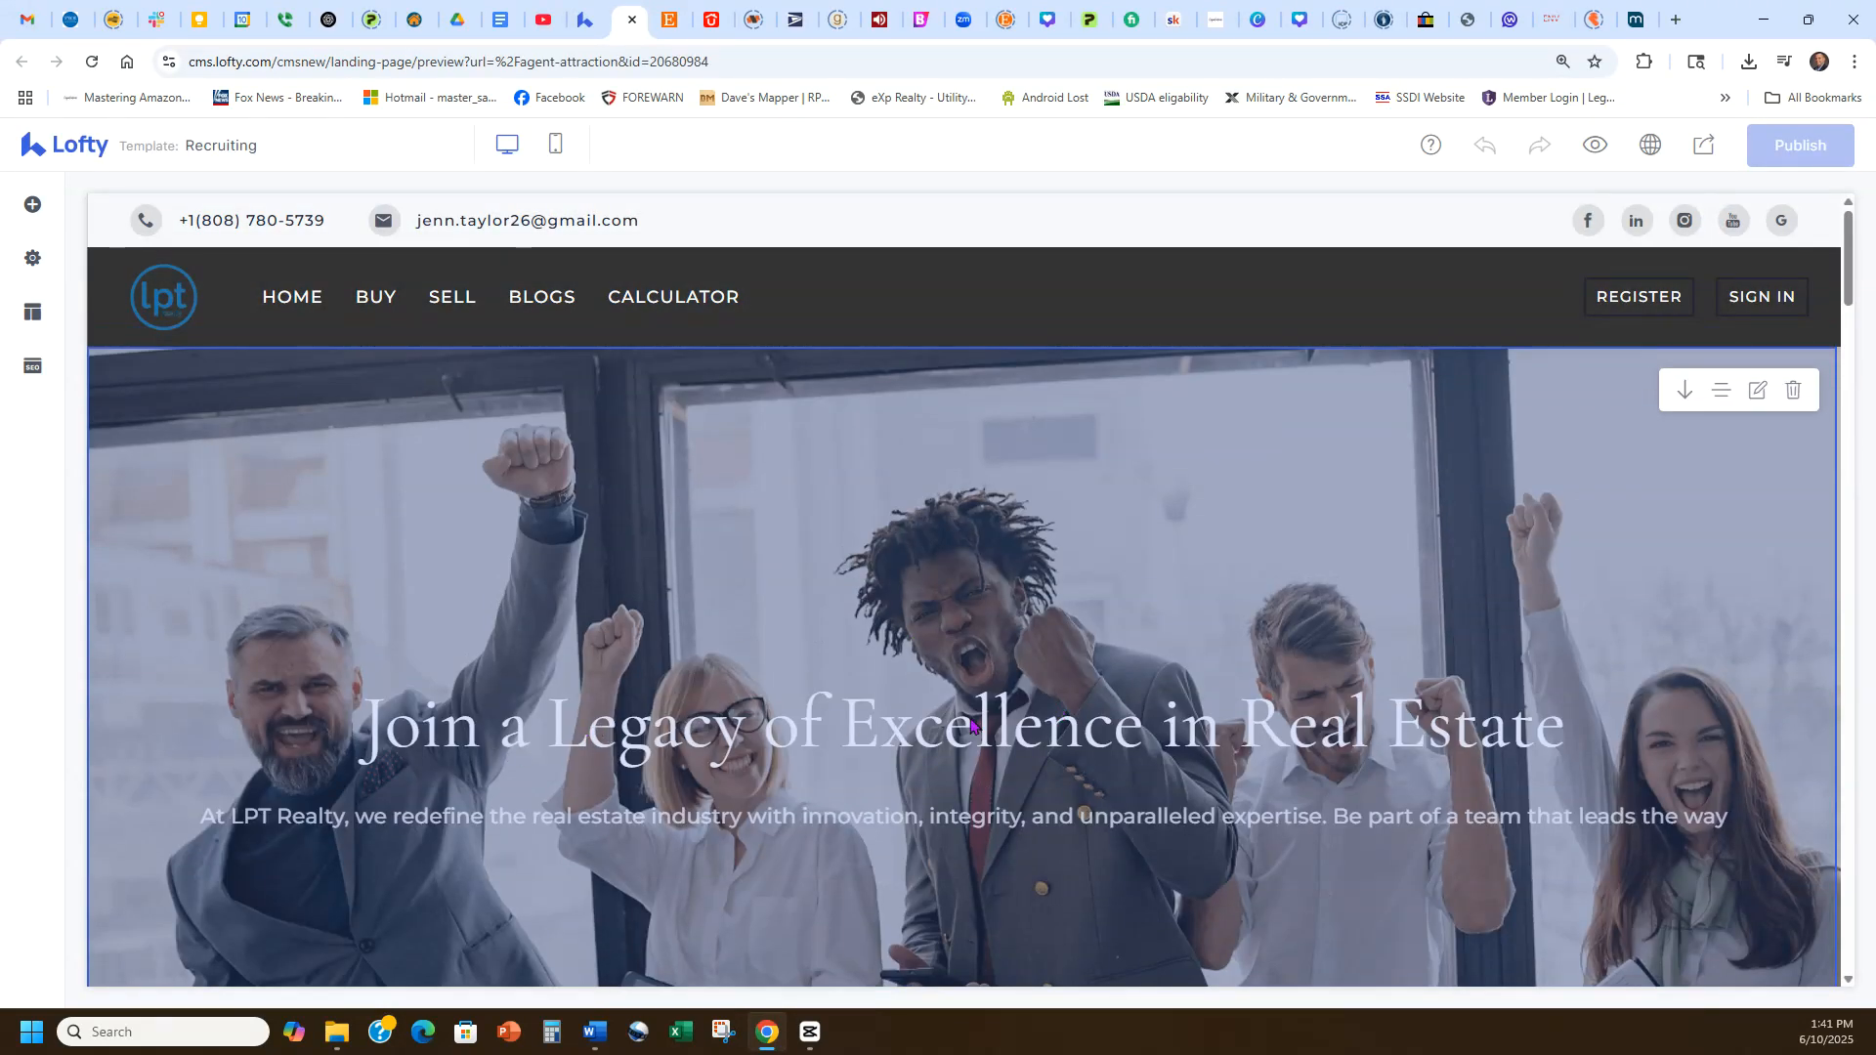
pyautogui.scroll(-1, 879, 714)
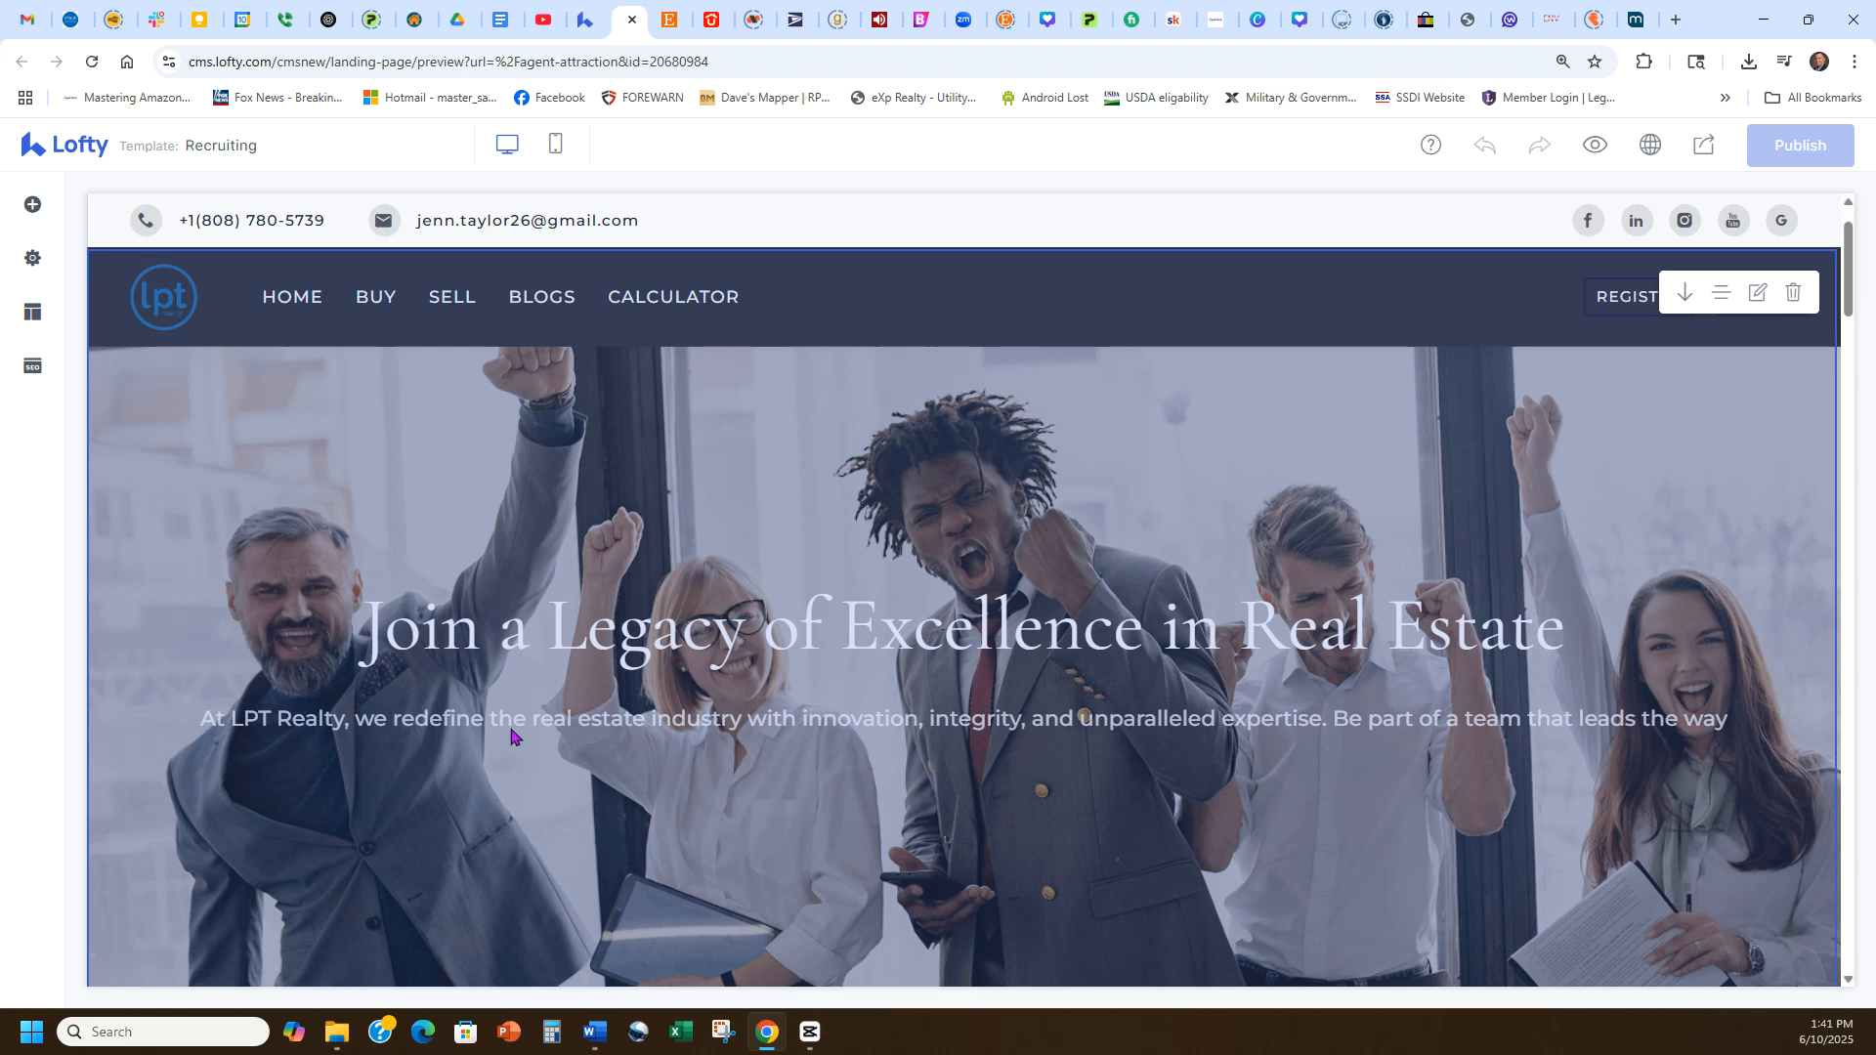
pyautogui.scroll(-2, 1392, 584)
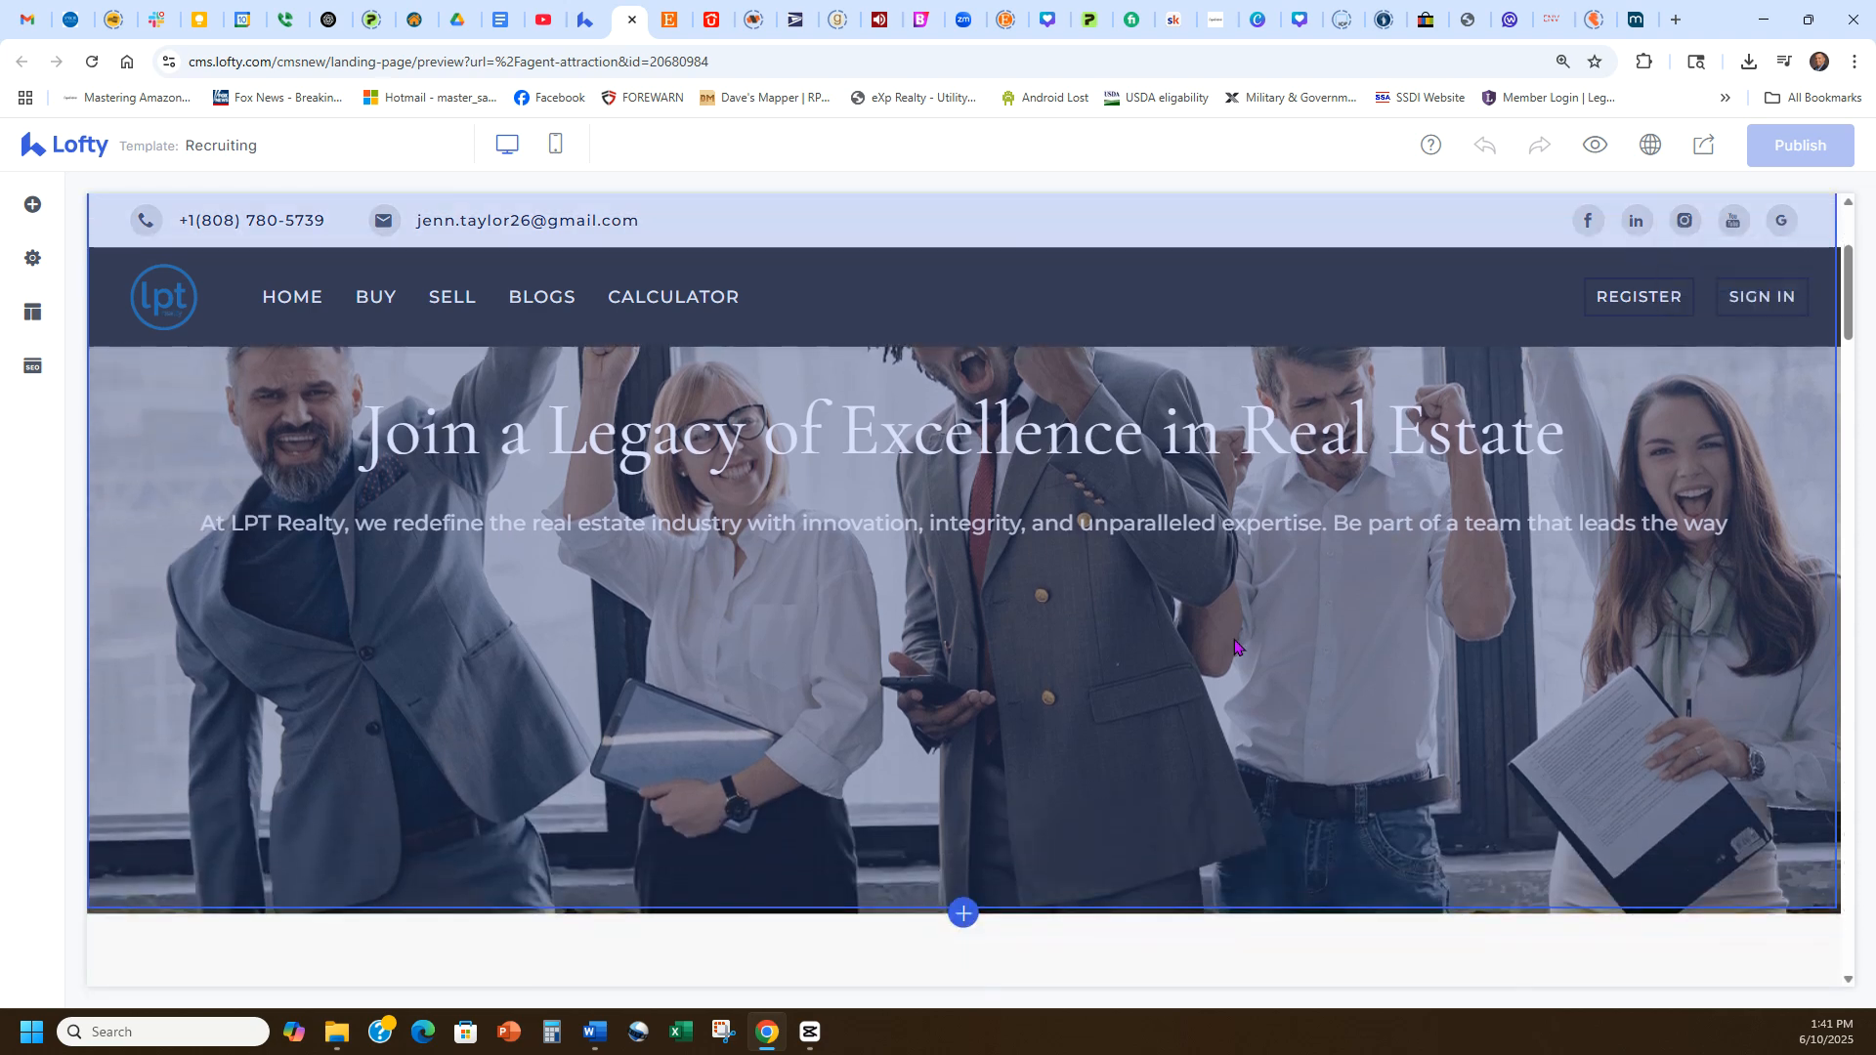
pyautogui.scroll(3, 1231, 651)
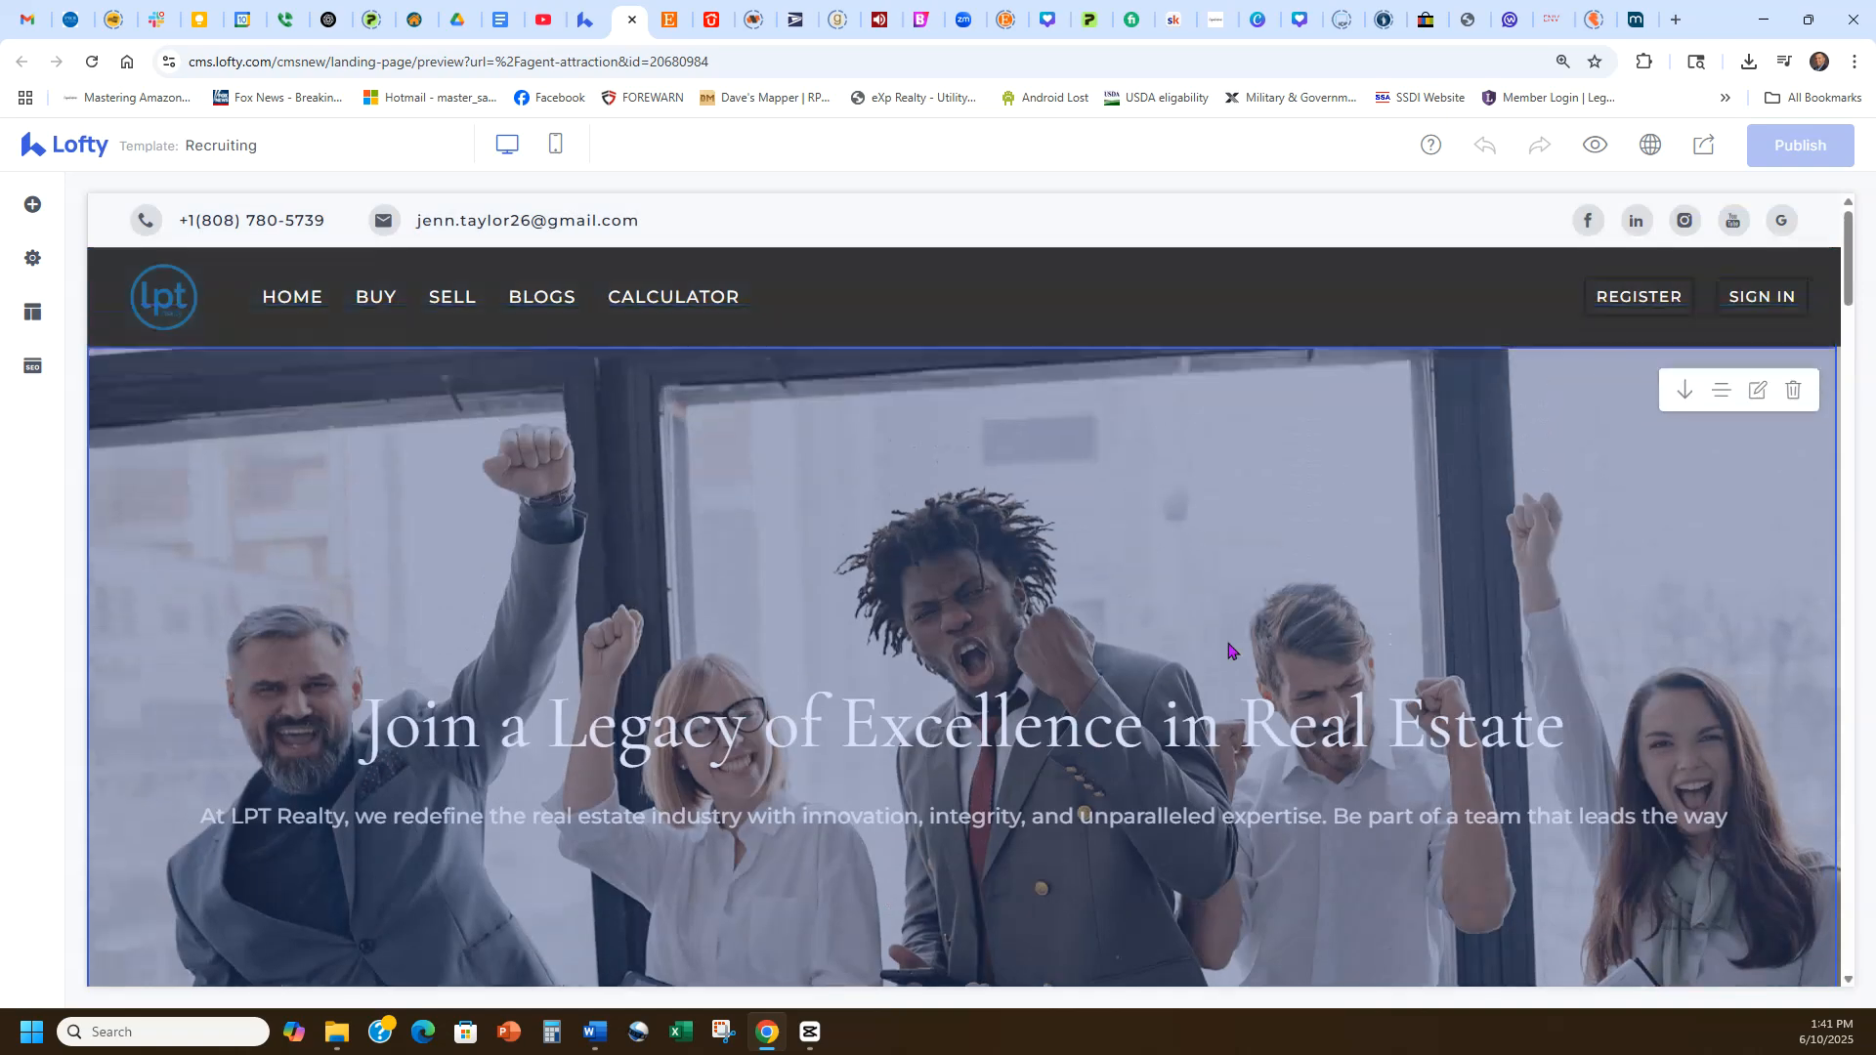
# Open the hero block's settings and review its Background, Content and Style tabs, then close the panel.
pyautogui.click(1756, 392)
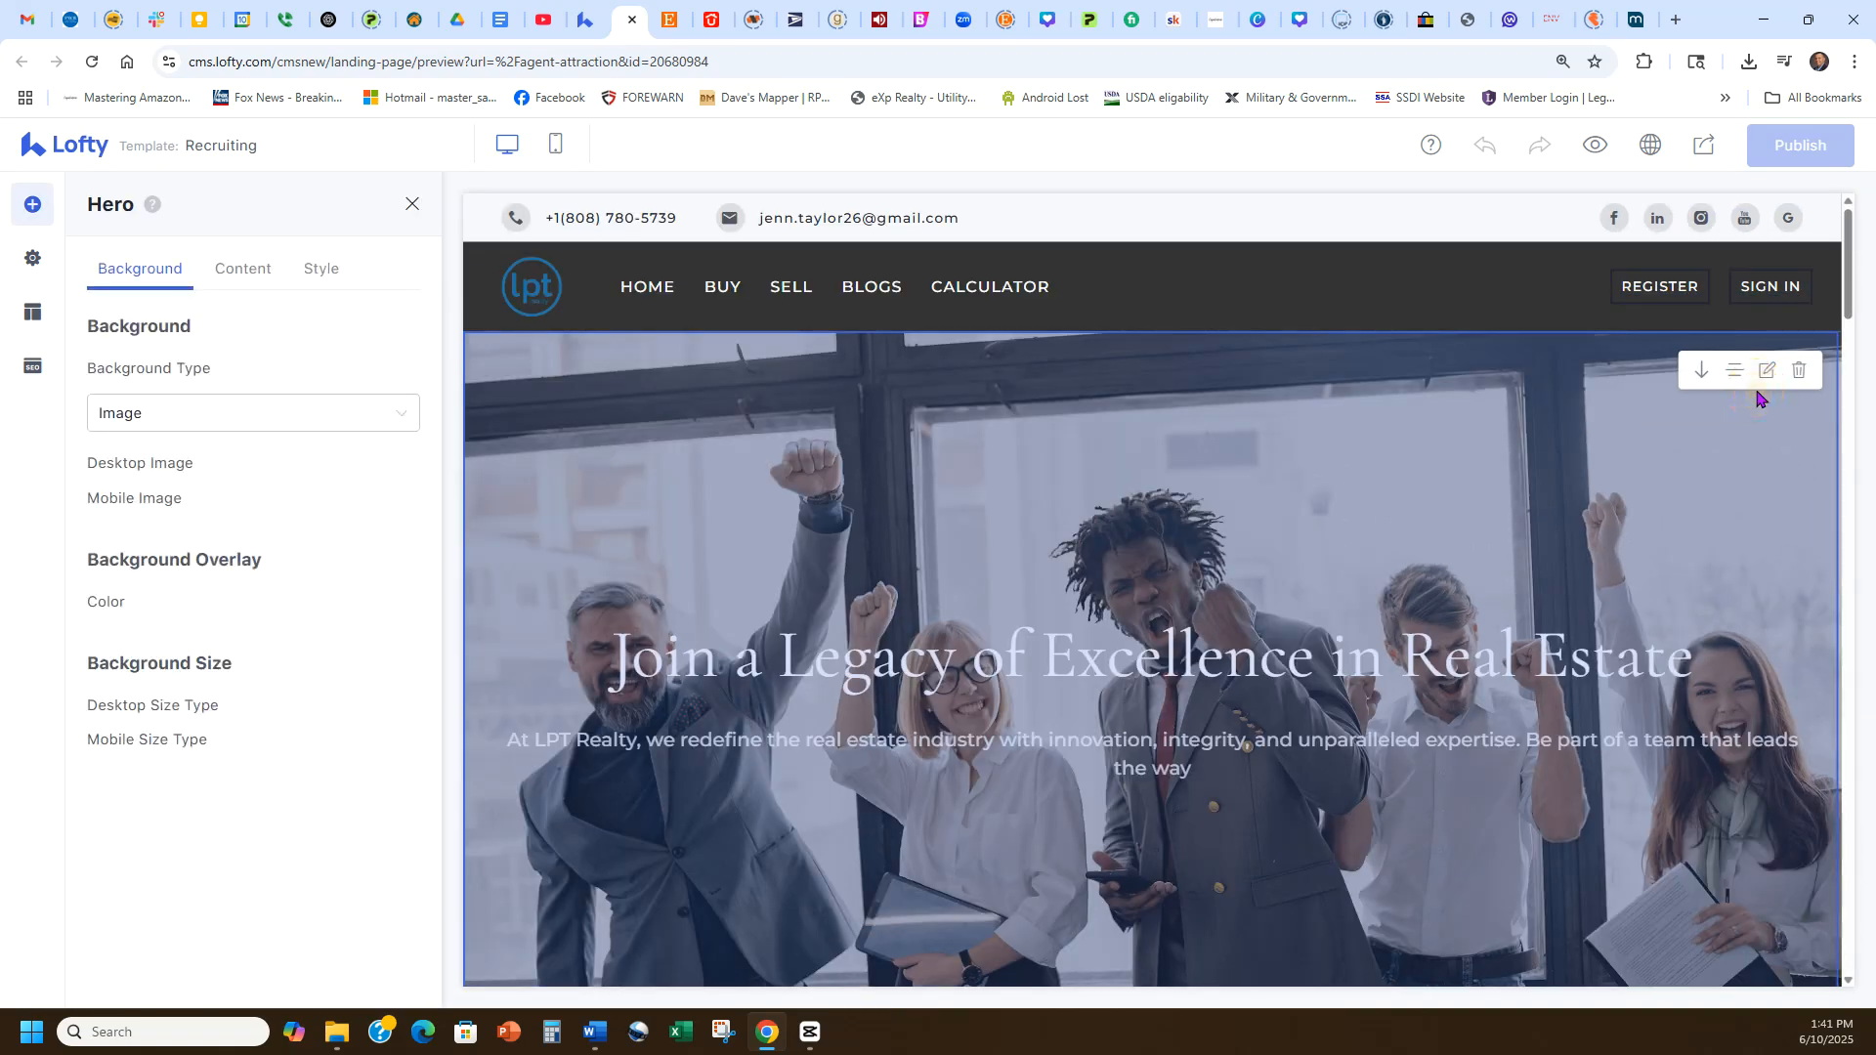
pyautogui.scroll(-4, 233, 402)
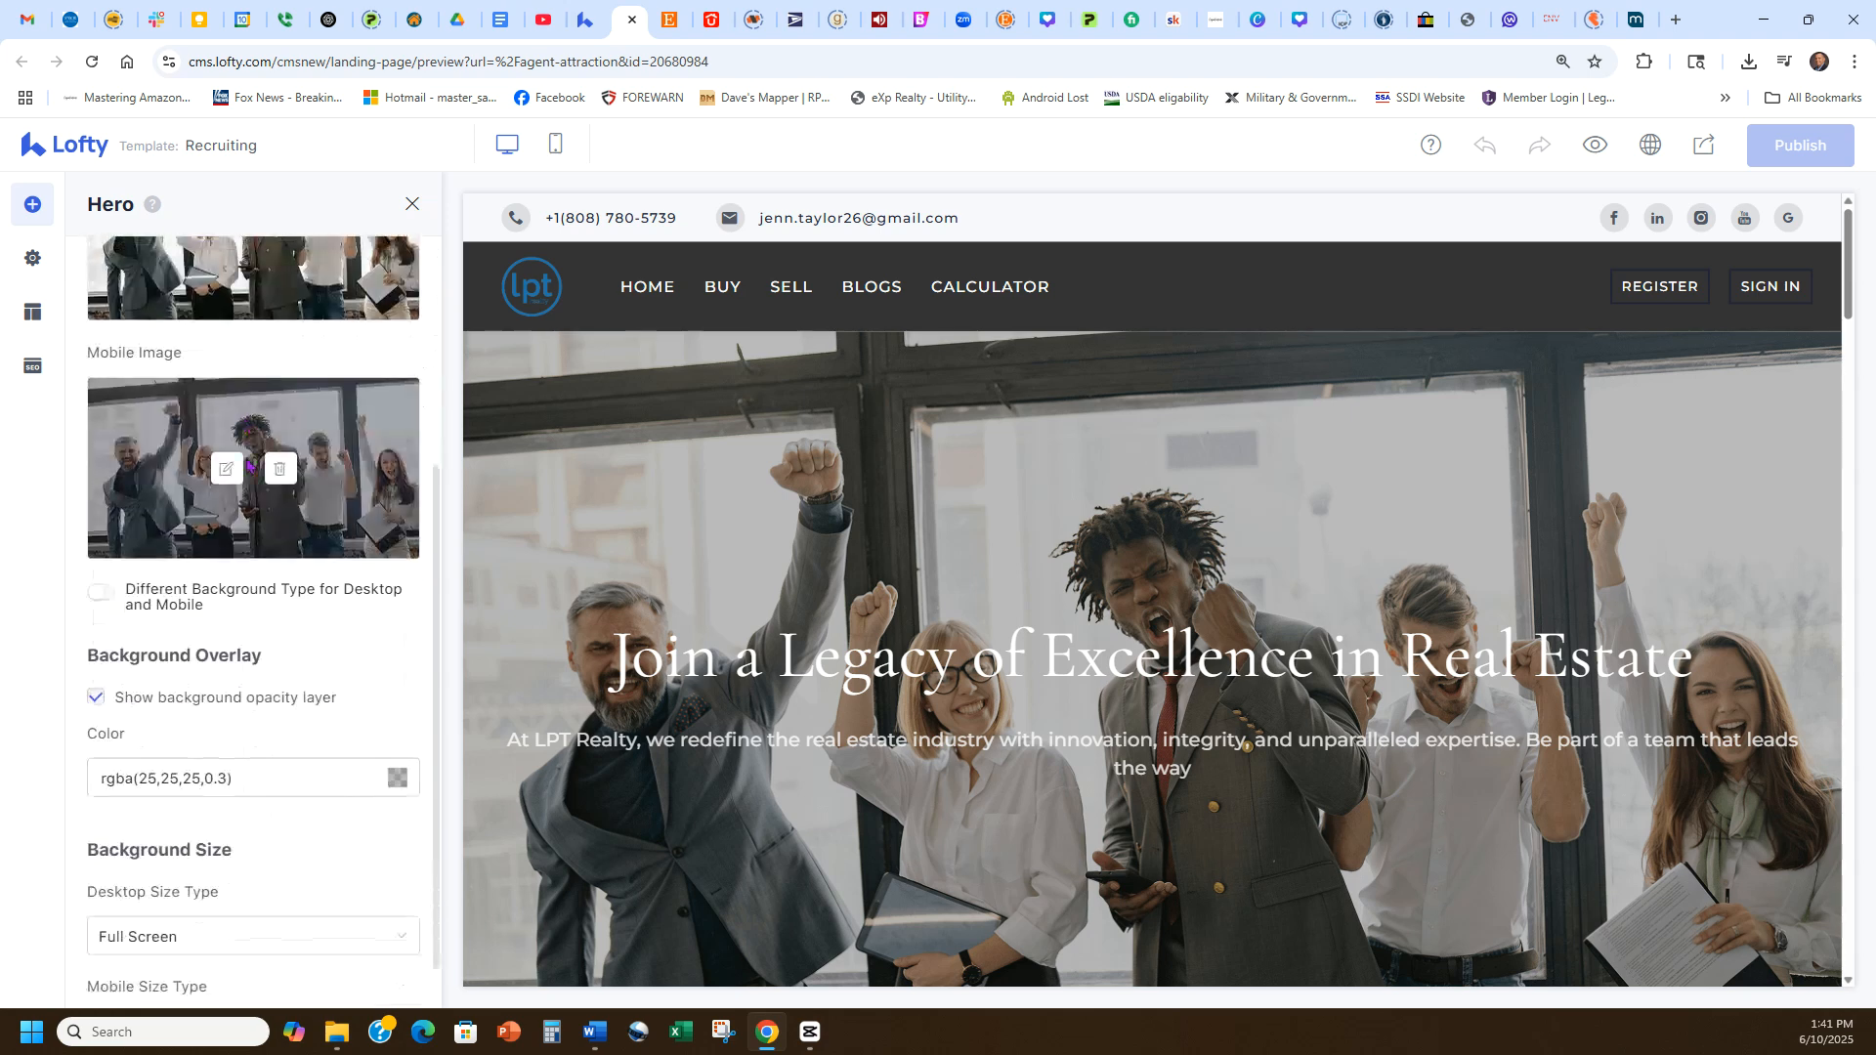
pyautogui.scroll(3, 332, 596)
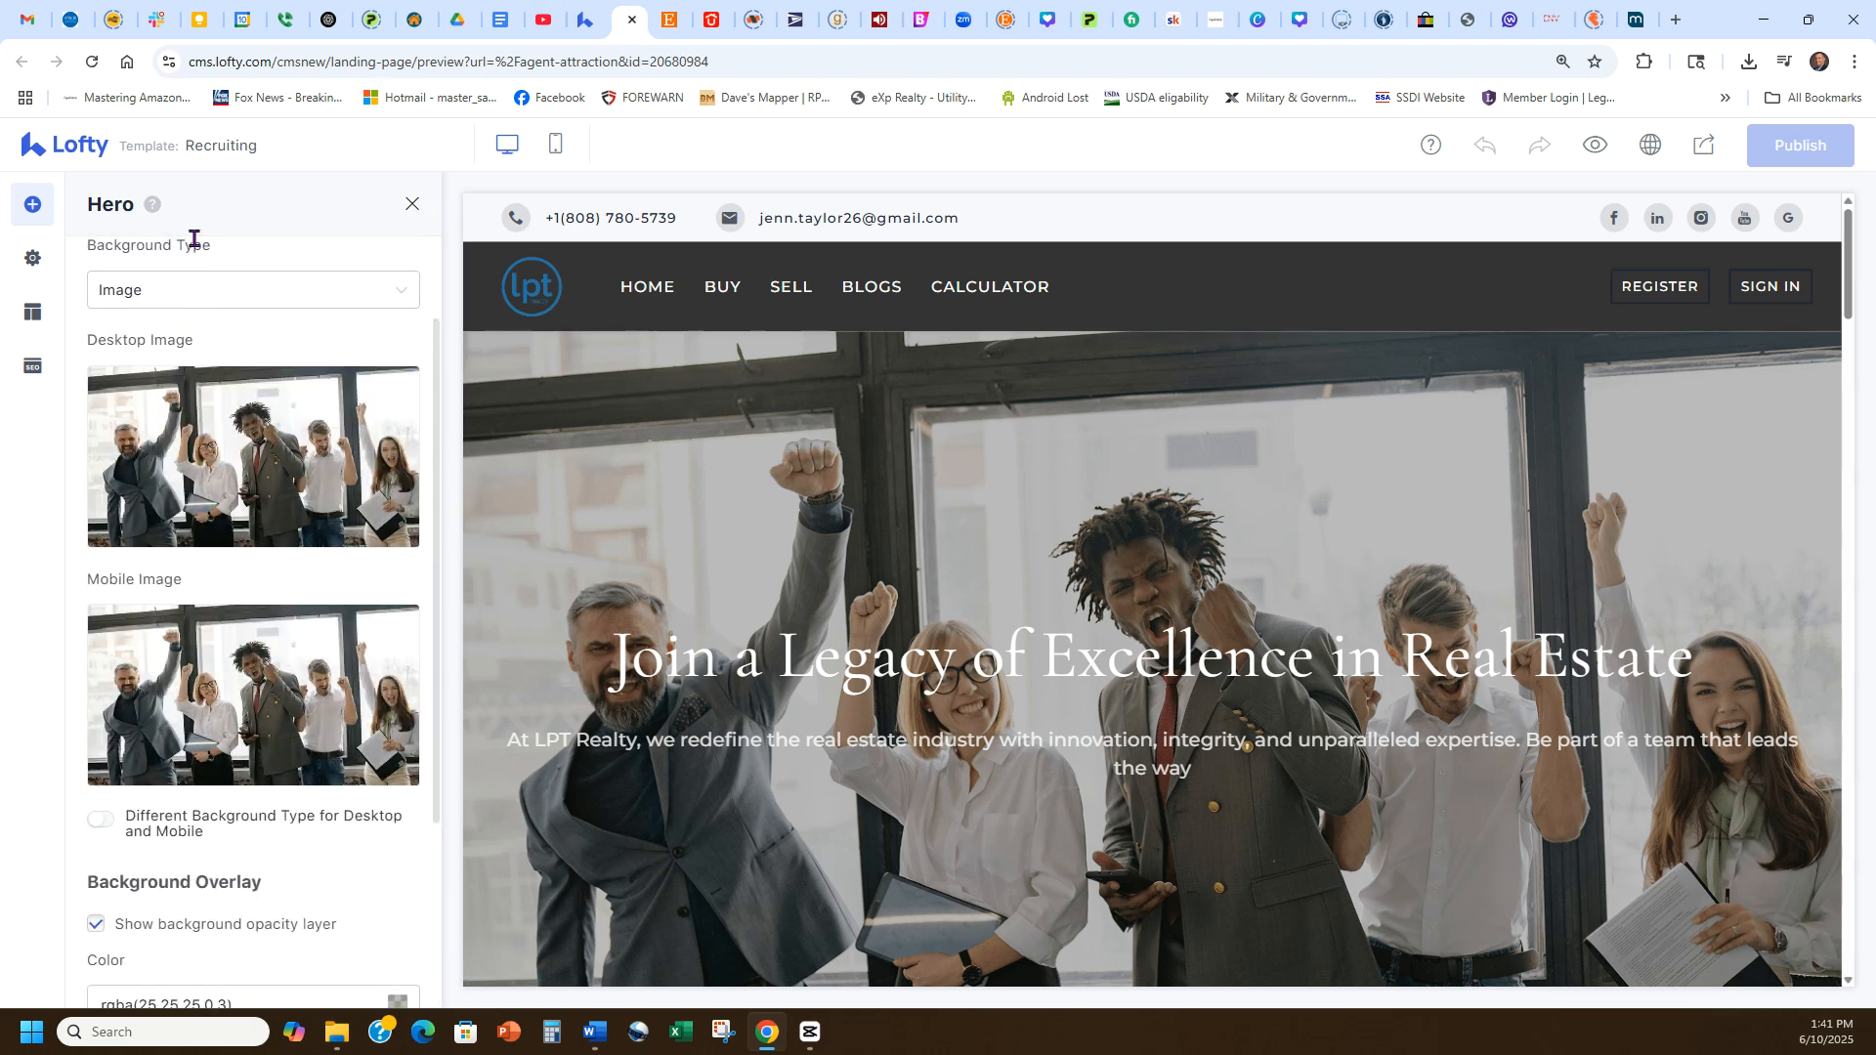
pyautogui.scroll(2, 225, 293)
pyautogui.click(240, 272)
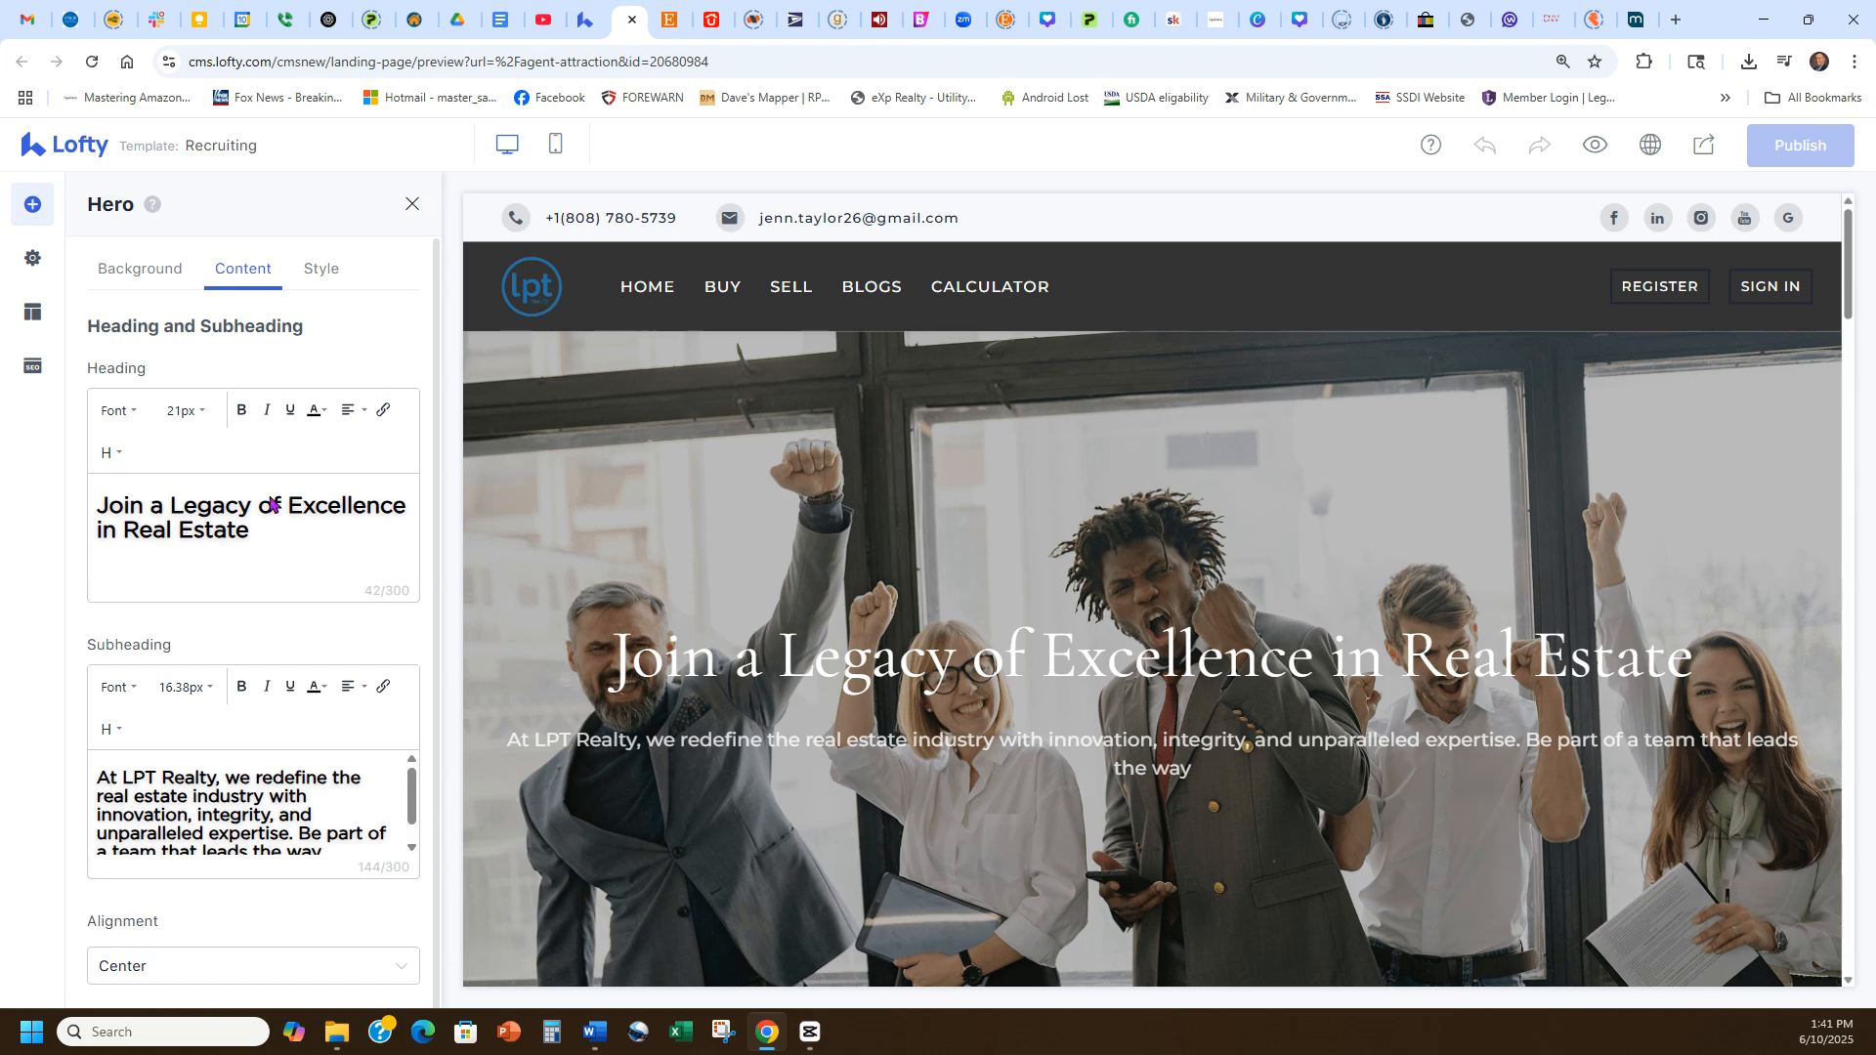
pyautogui.scroll(-1, 273, 777)
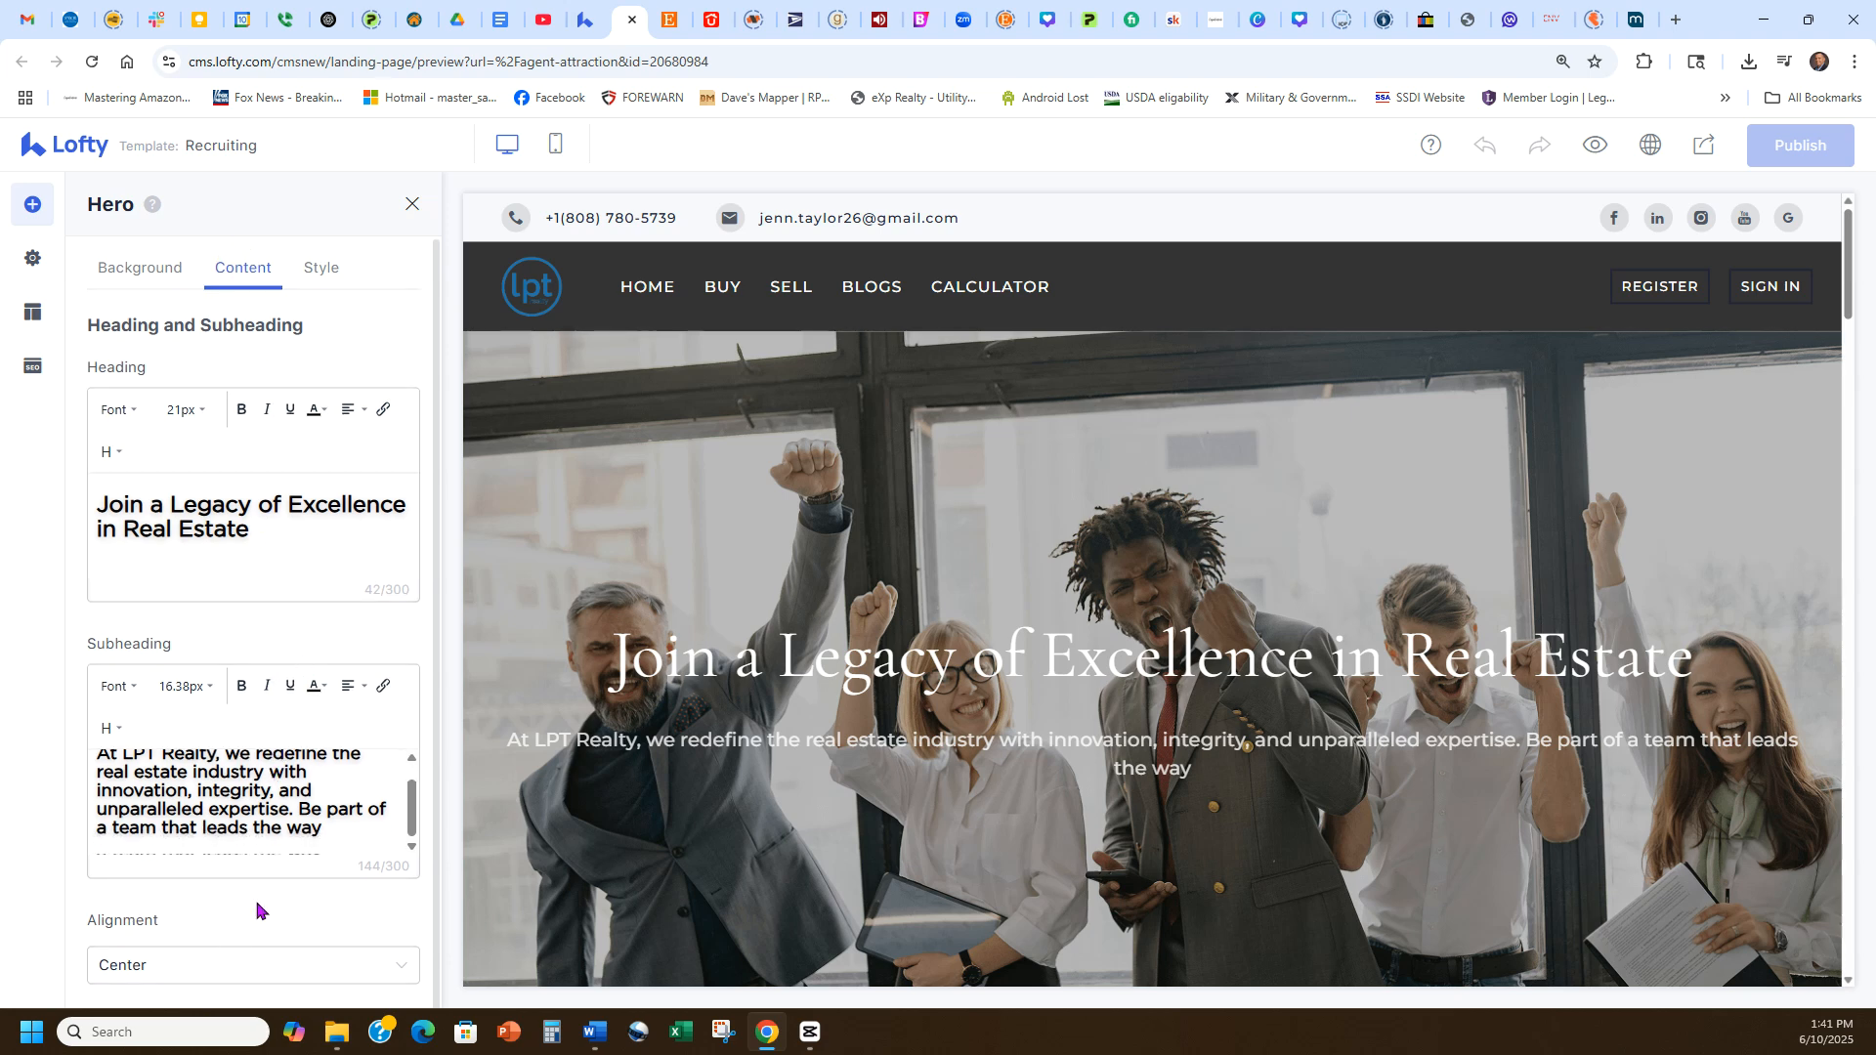
pyautogui.click(309, 278)
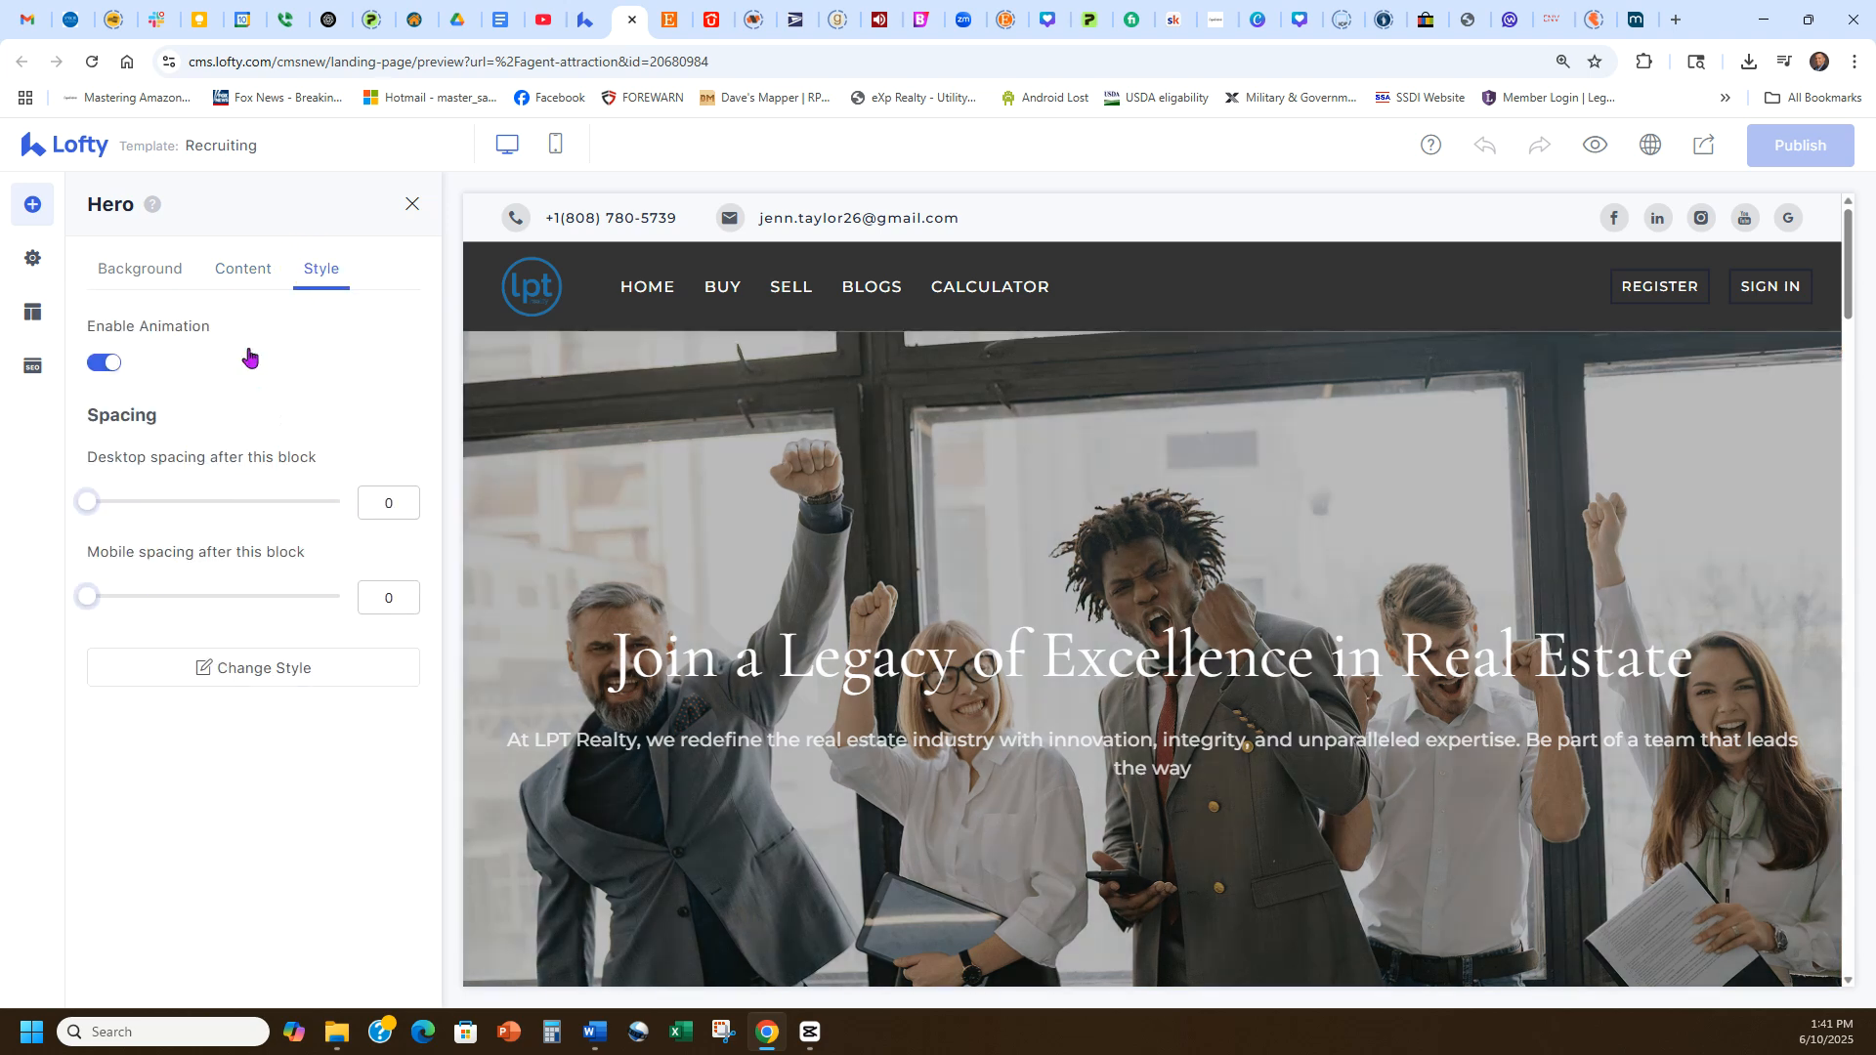
pyautogui.click(238, 273)
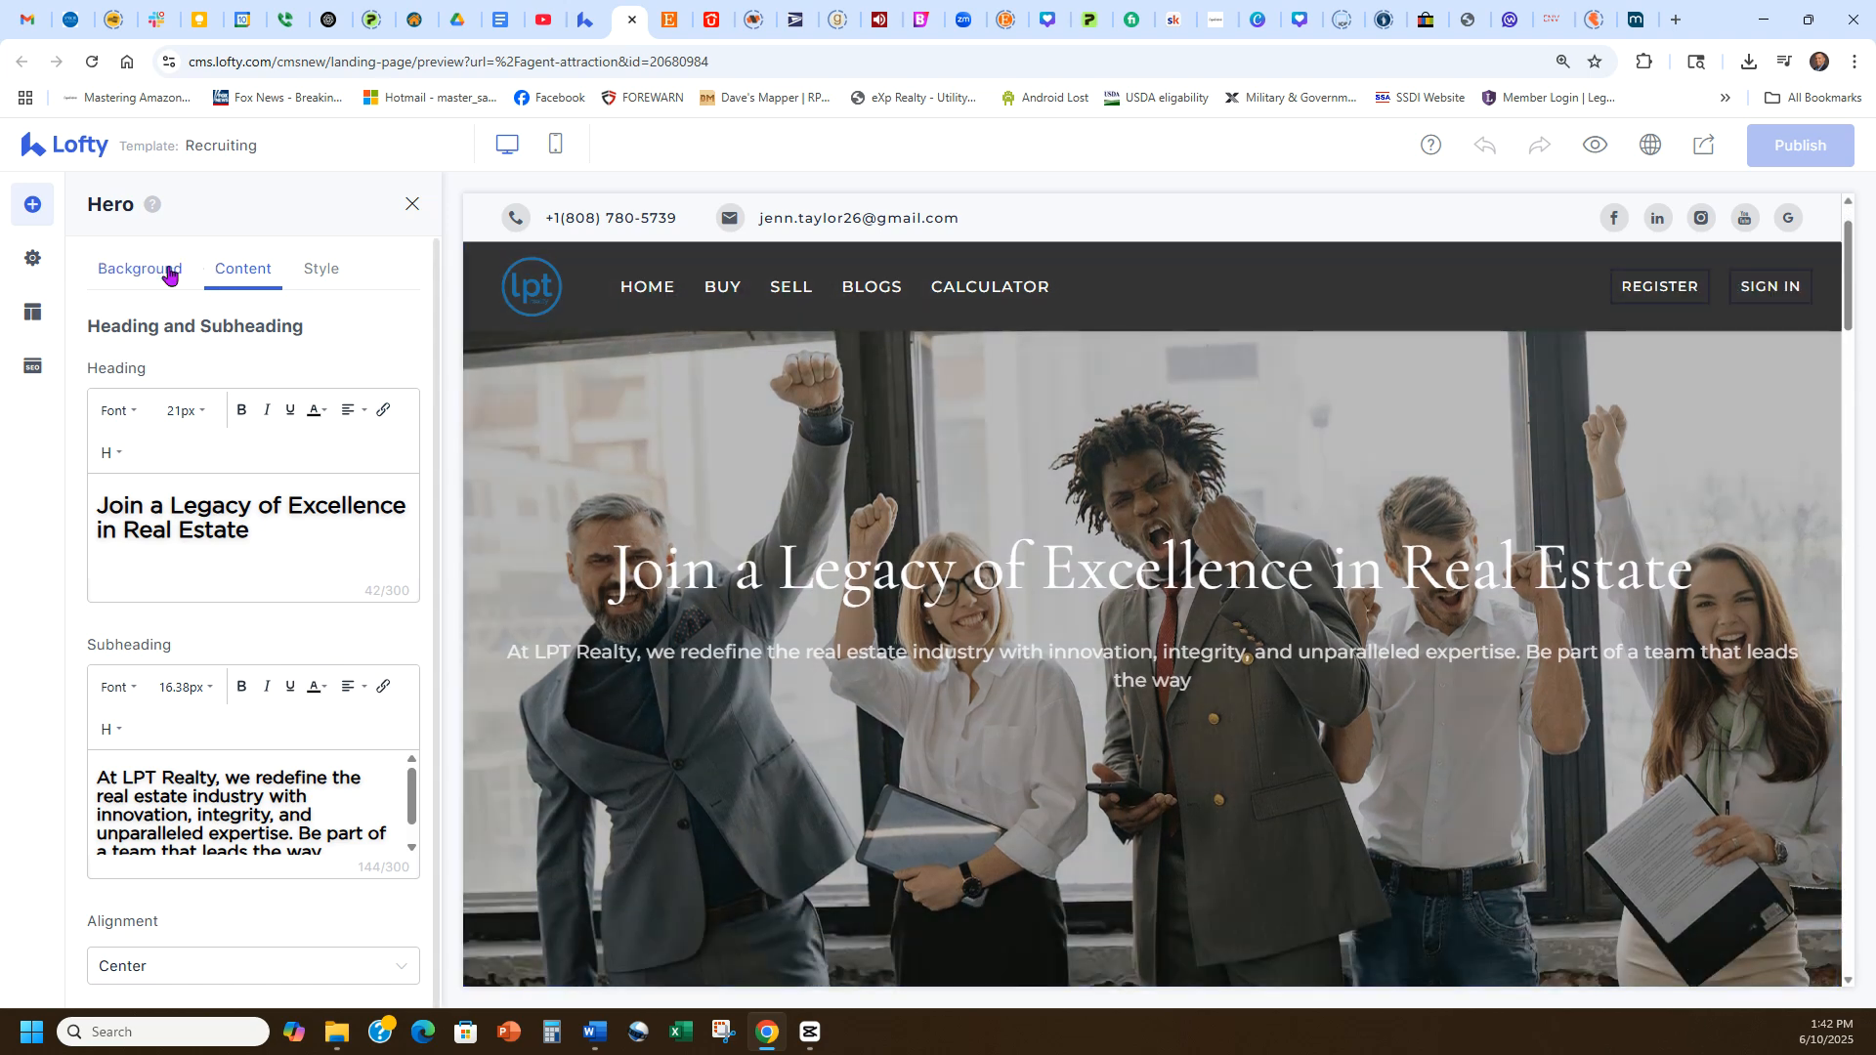
pyautogui.click(161, 271)
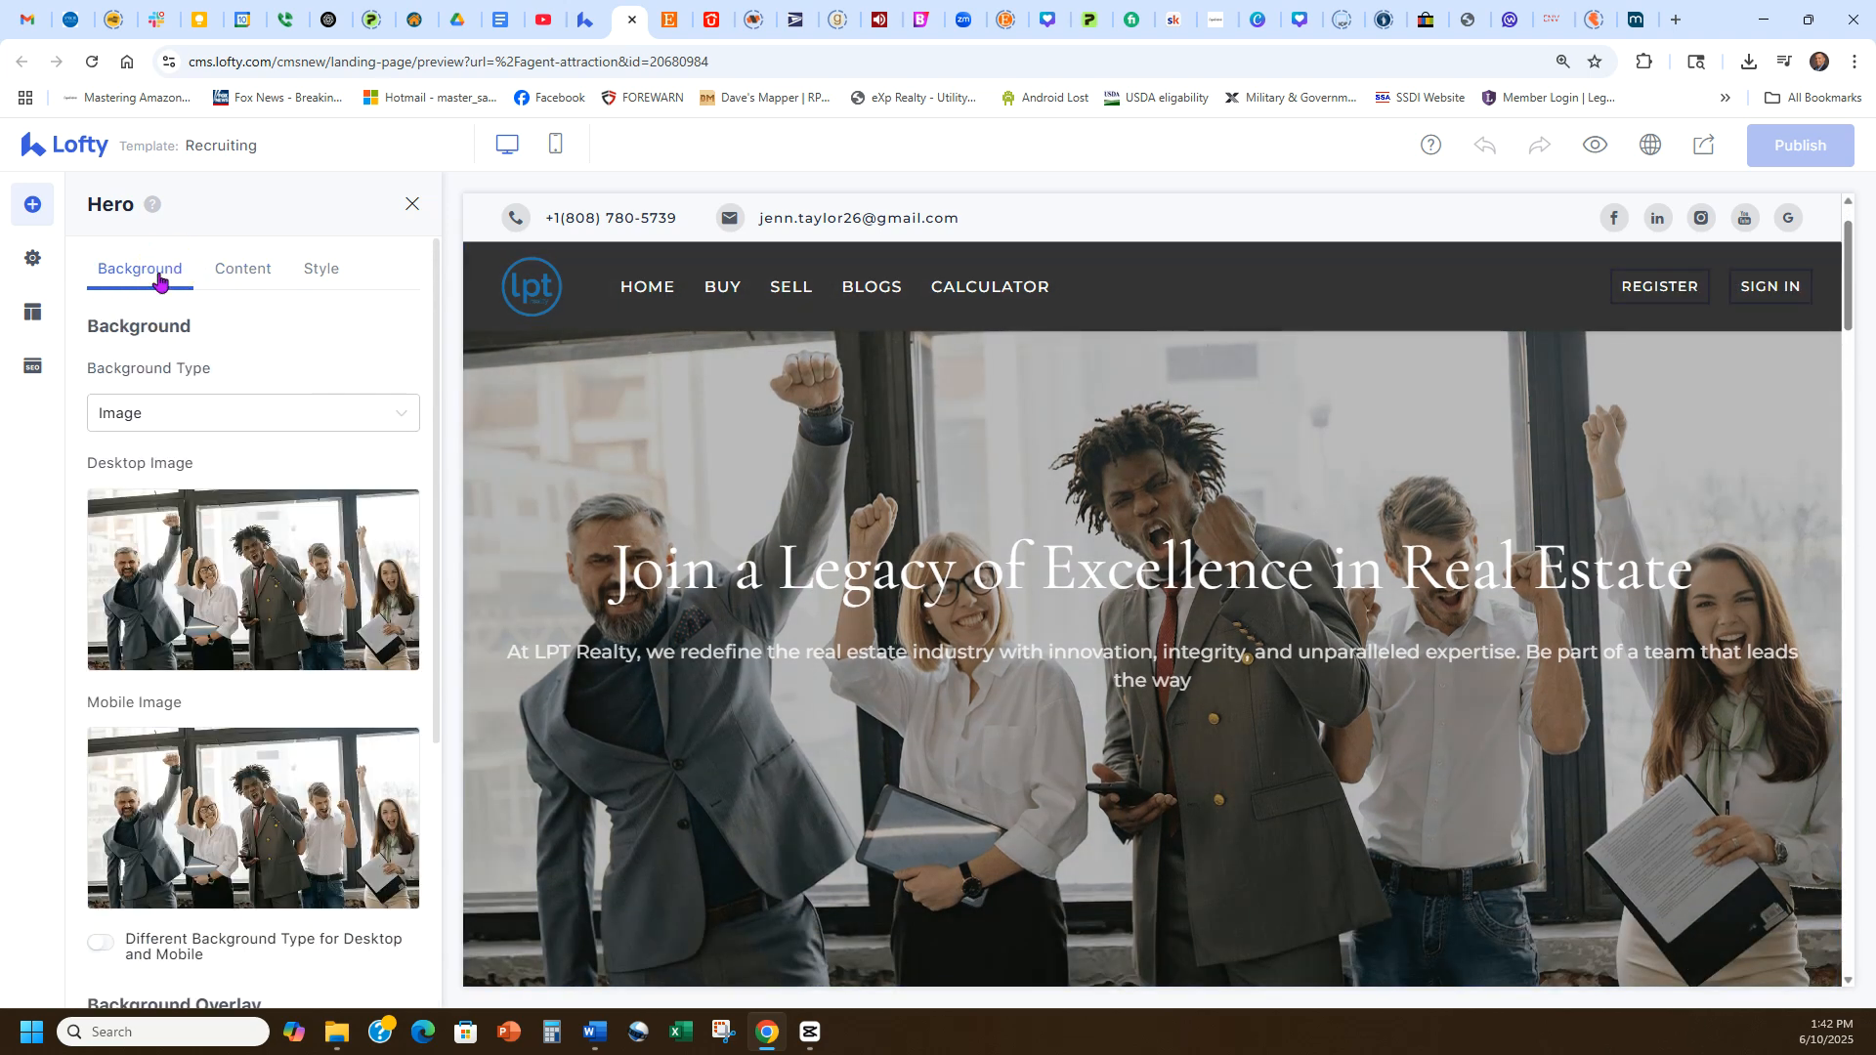
pyautogui.moveTo(260, 593)
pyautogui.moveTo(200, 477); pyautogui.dragTo(84, 462)
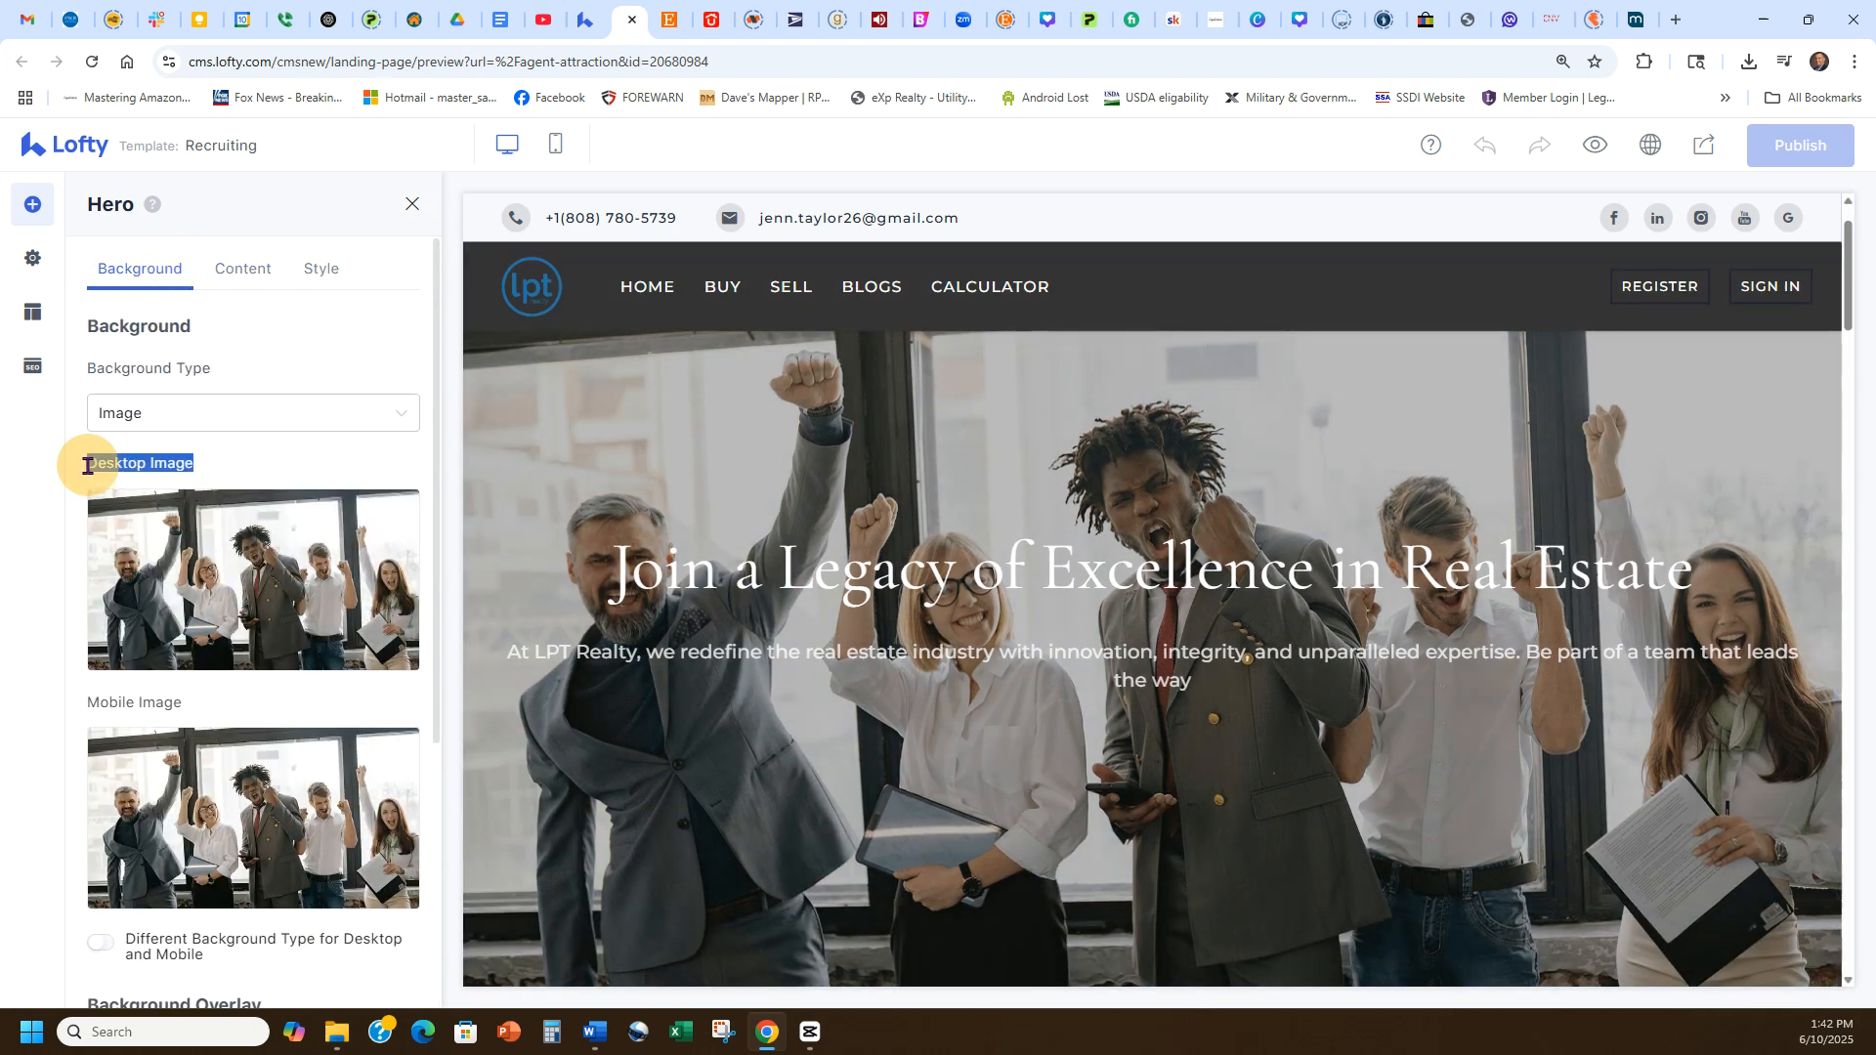
pyautogui.moveTo(198, 683); pyautogui.dragTo(75, 703)
pyautogui.click(306, 704)
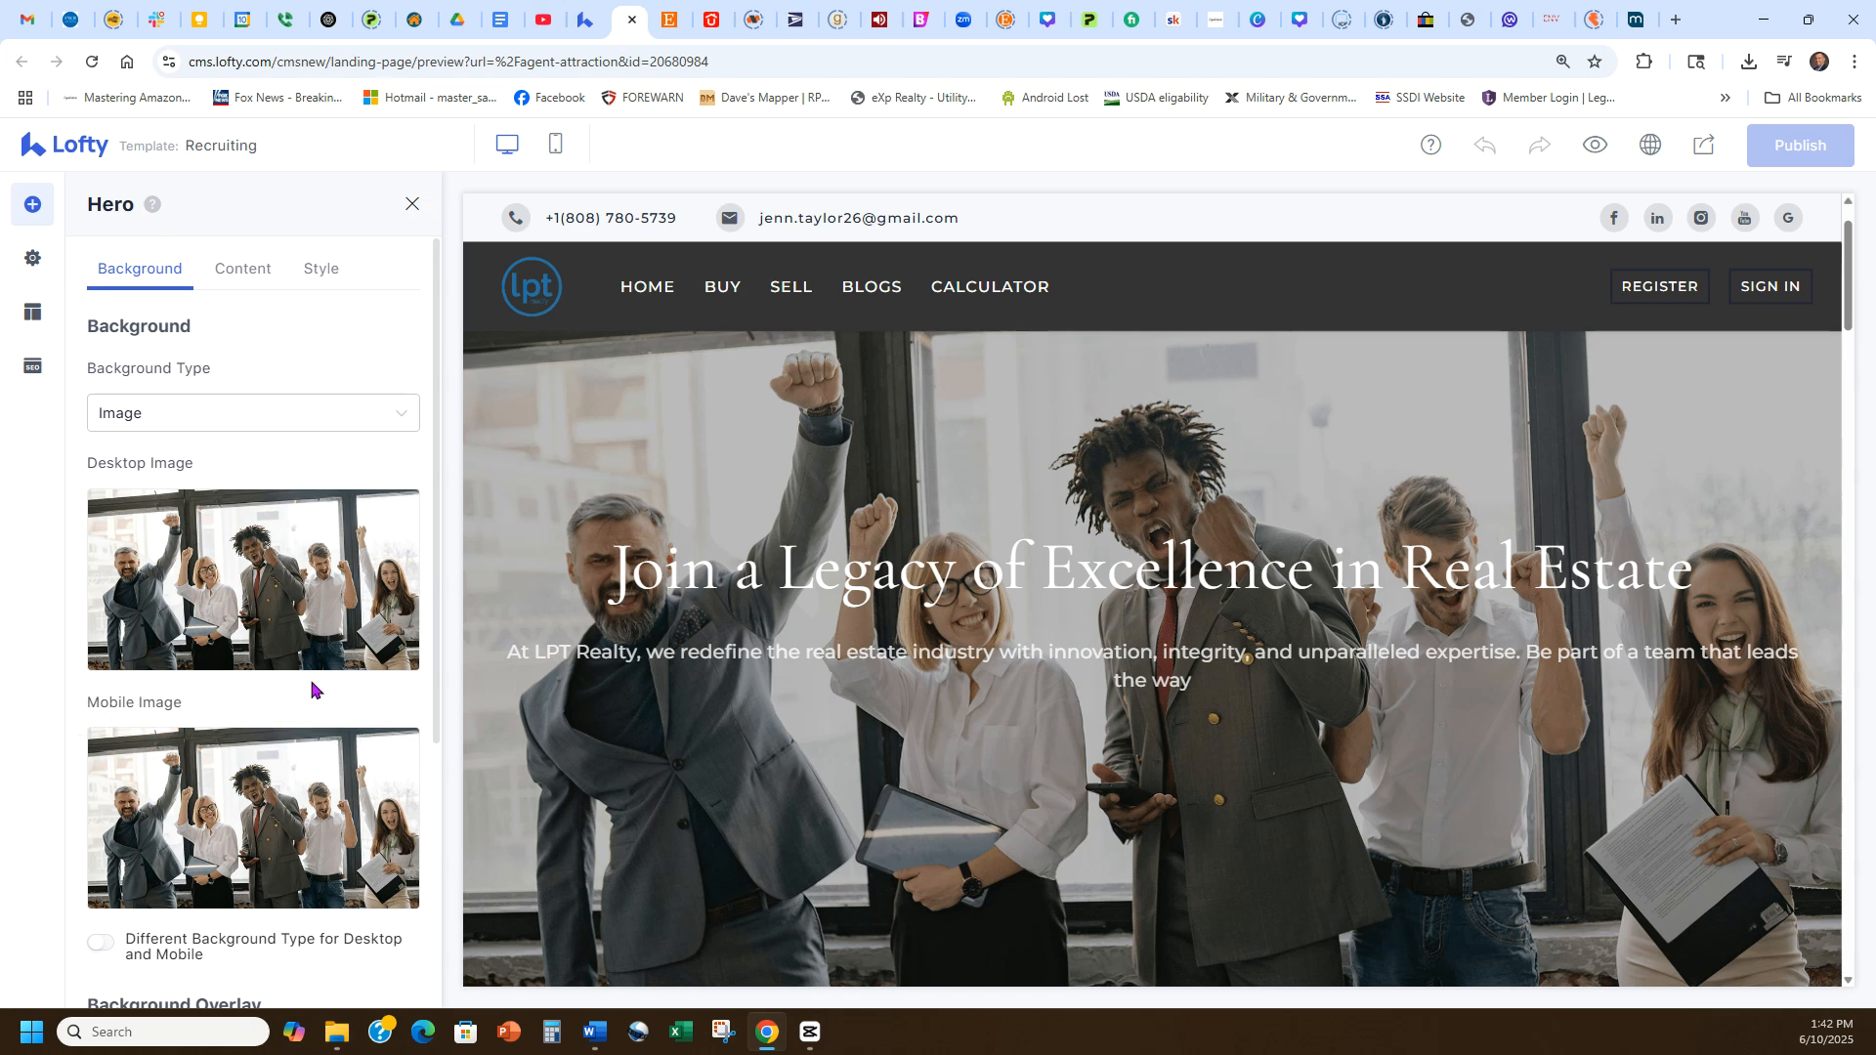
pyautogui.click(413, 204)
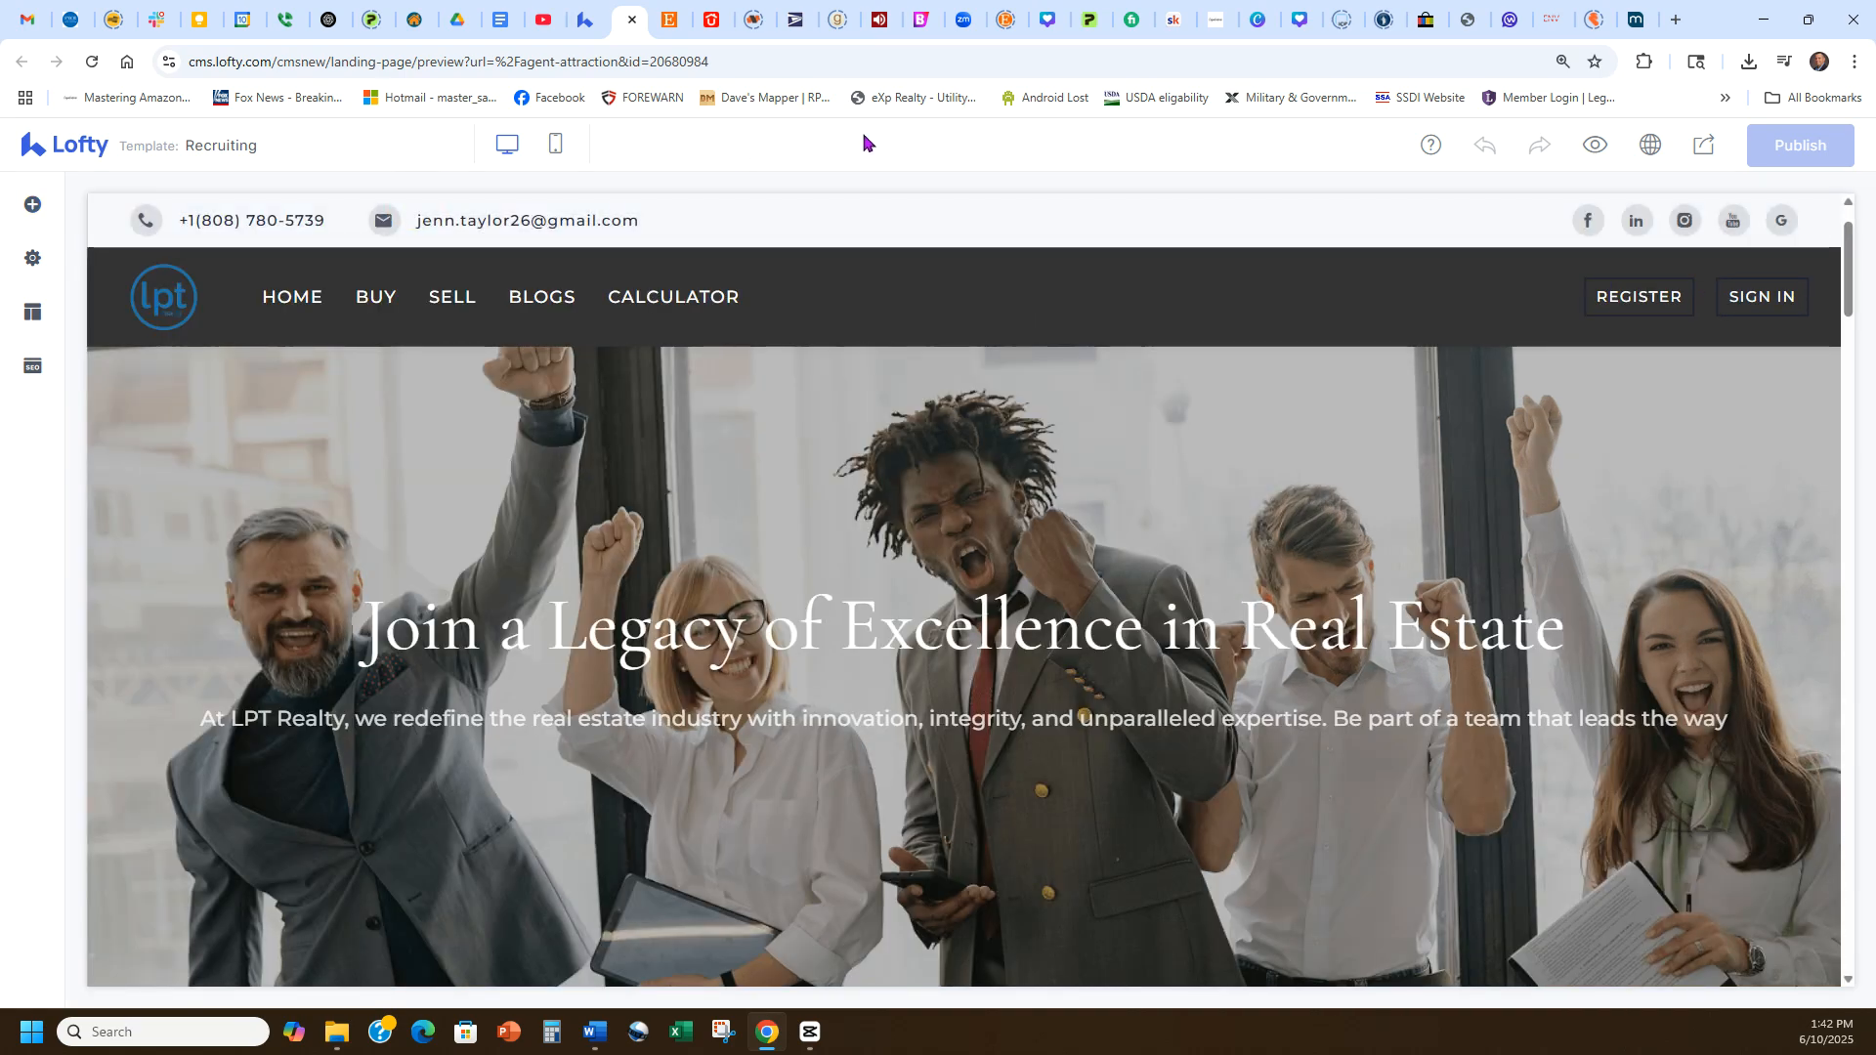
# Scroll through all sections of the landing page to review its content.
pyautogui.scroll(-7, 935, 539)
pyautogui.scroll(-3, 935, 538)
pyautogui.scroll(2, 1044, 667)
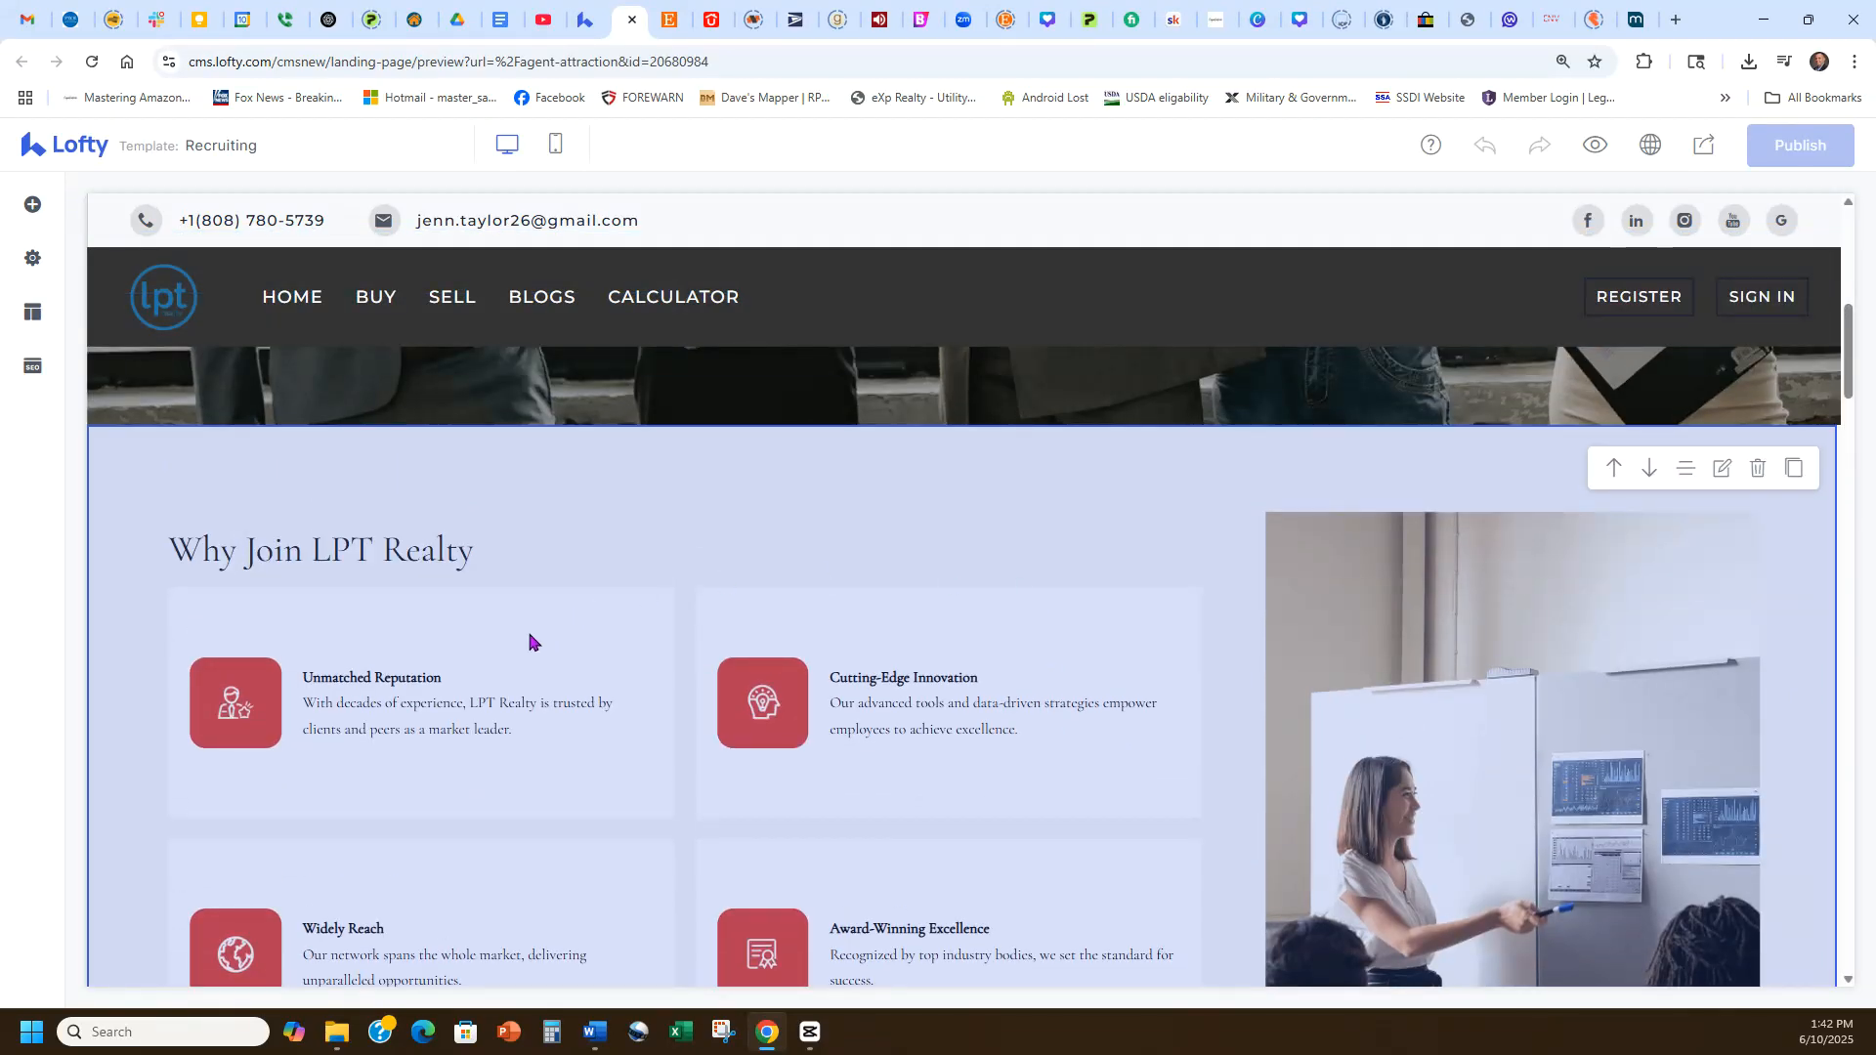
pyautogui.scroll(-1, 859, 606)
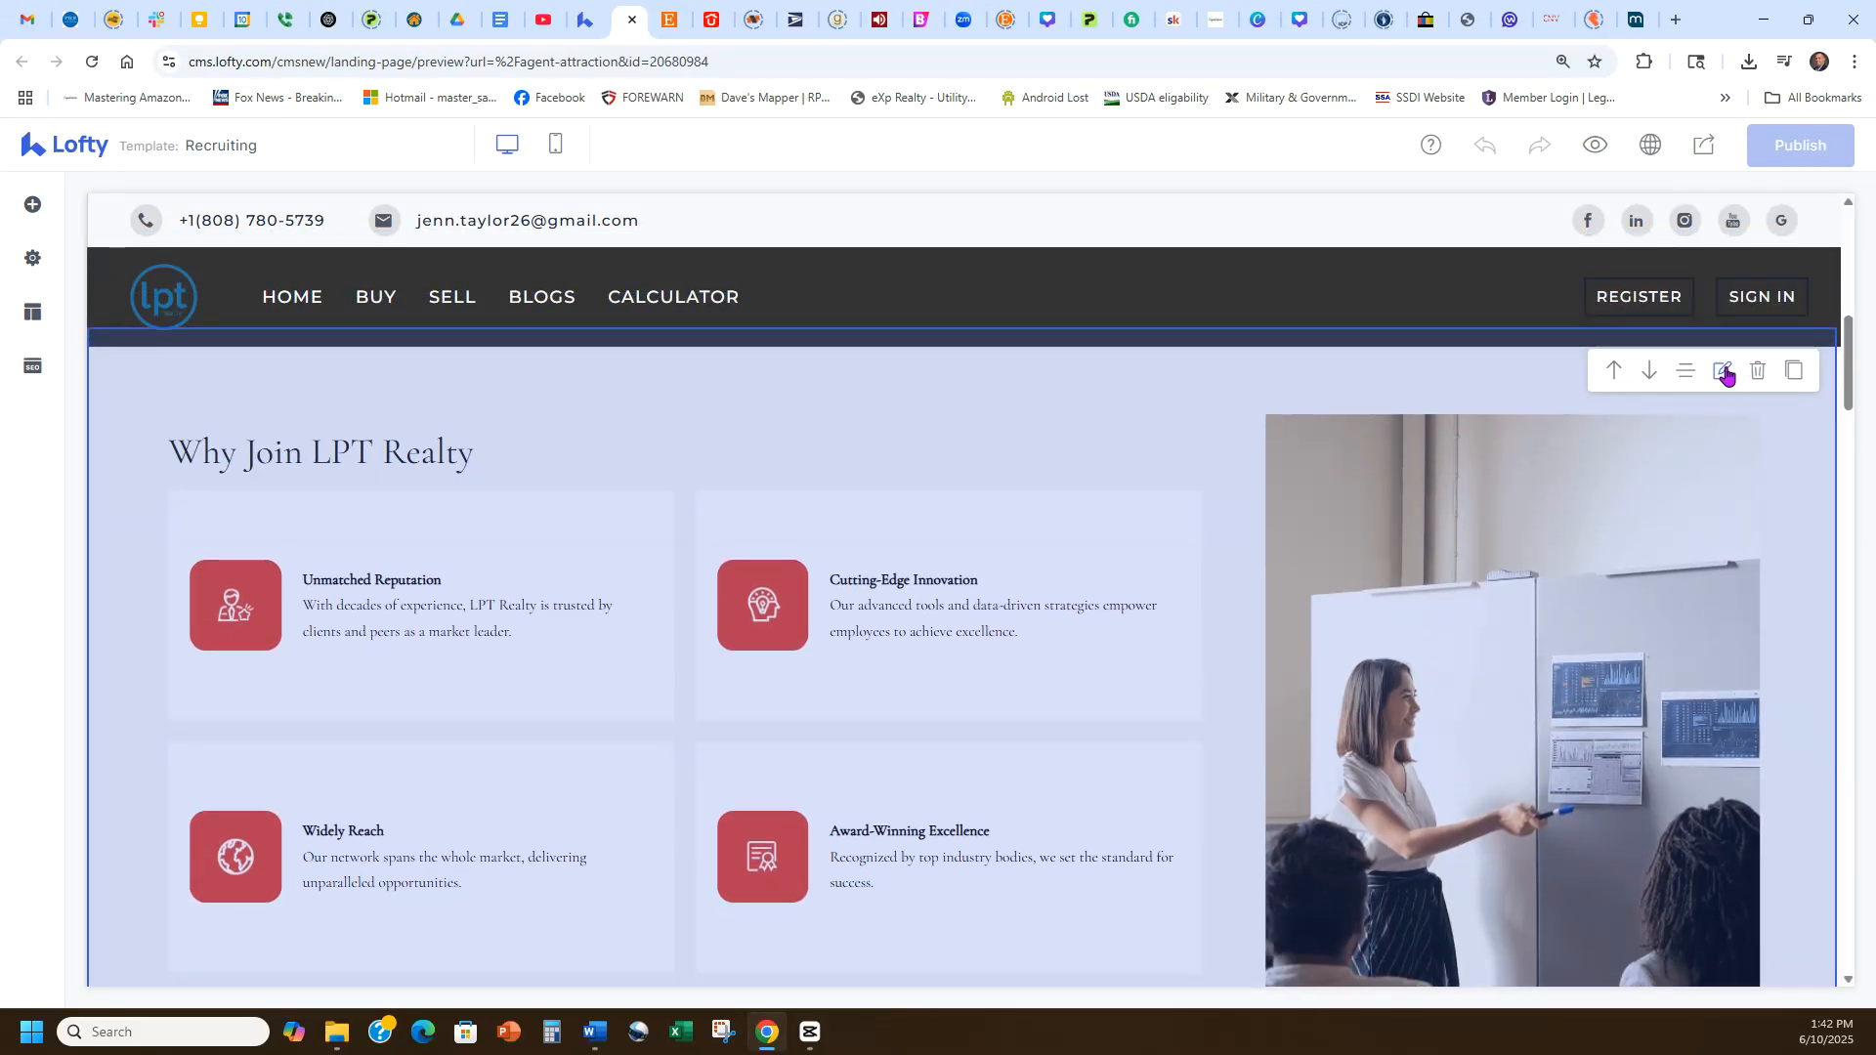
pyautogui.scroll(-8, 967, 606)
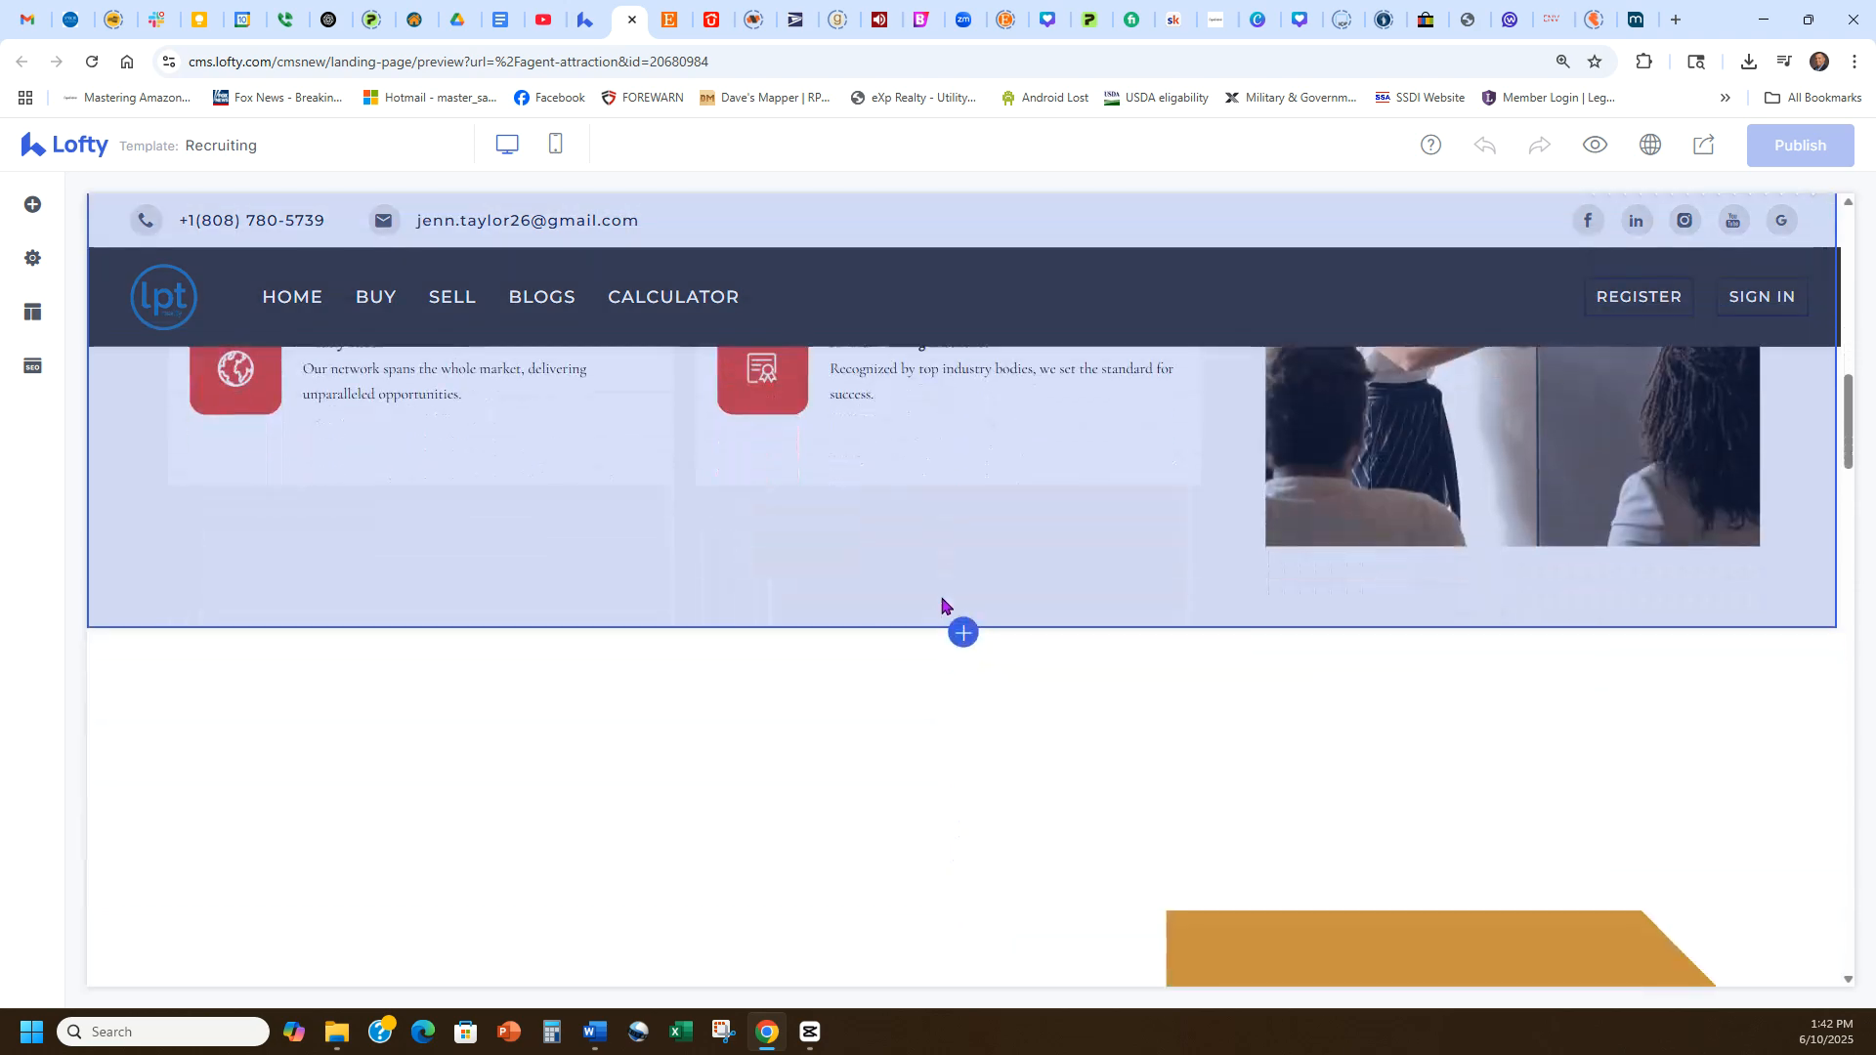
pyautogui.scroll(-9, 944, 601)
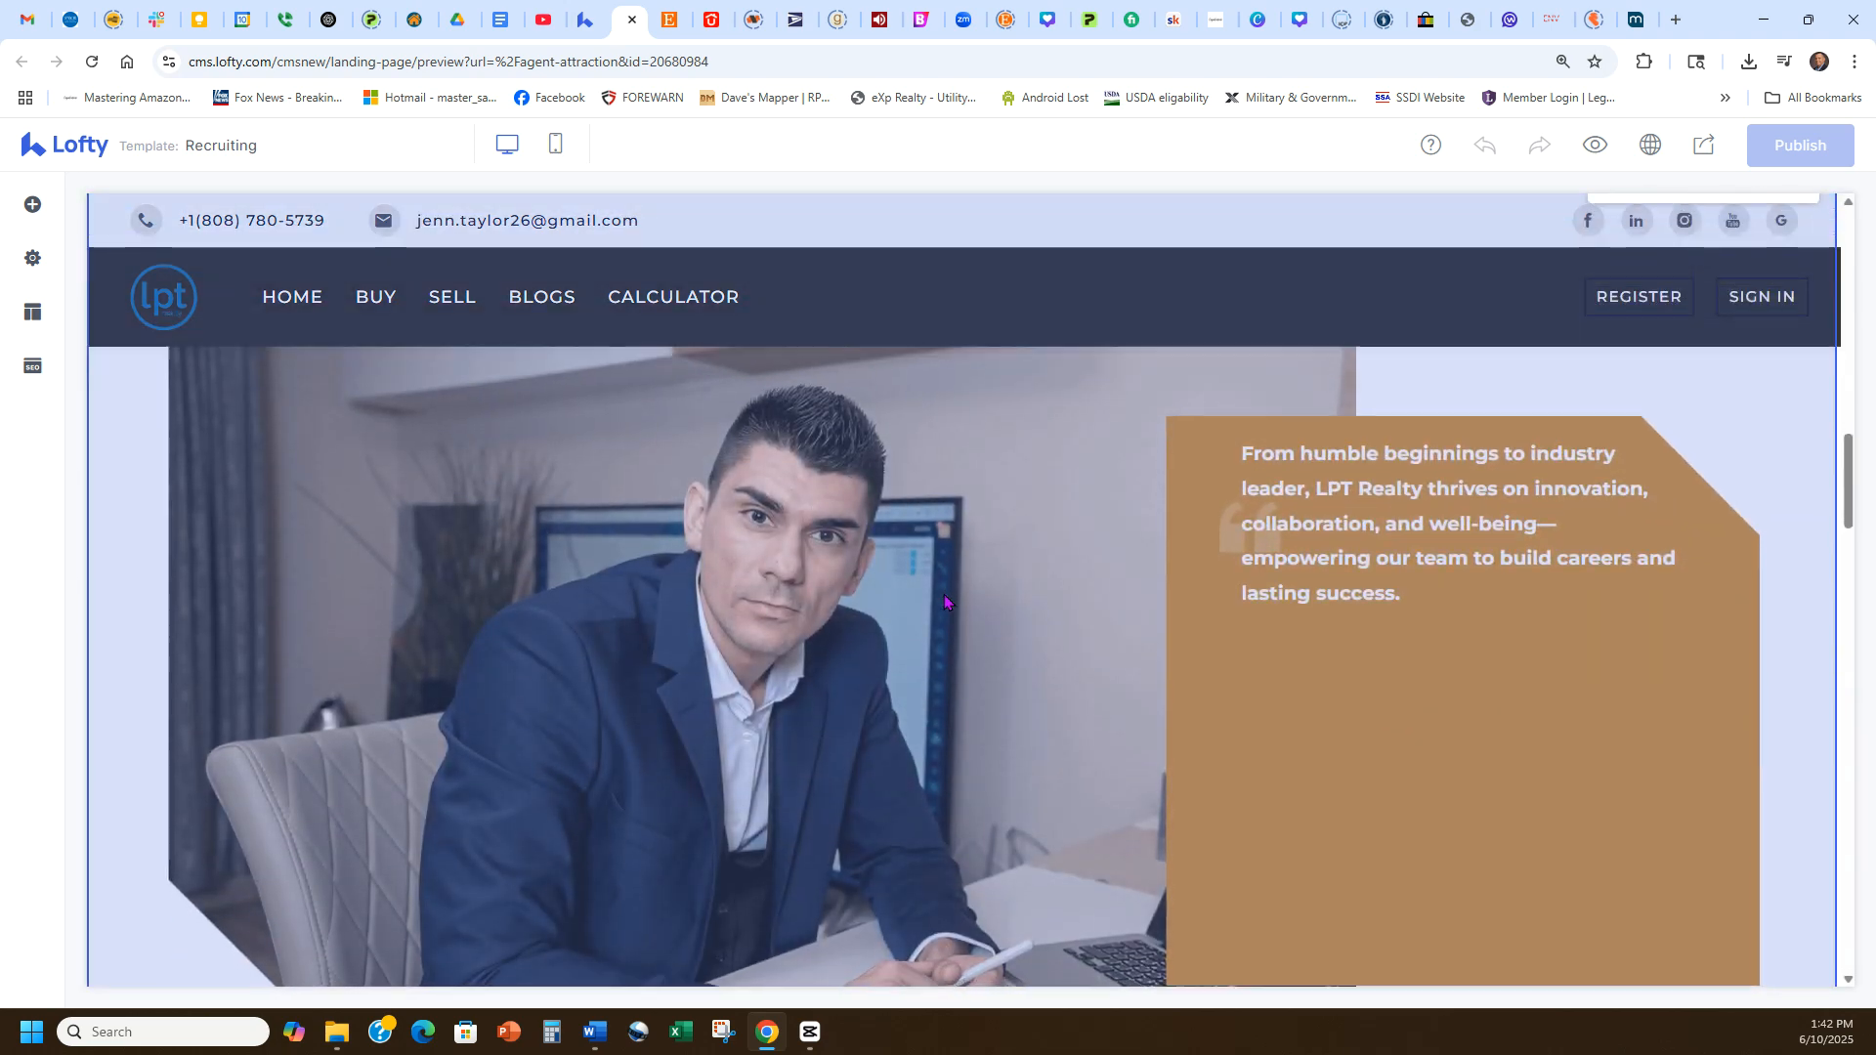
pyautogui.scroll(-8, 944, 601)
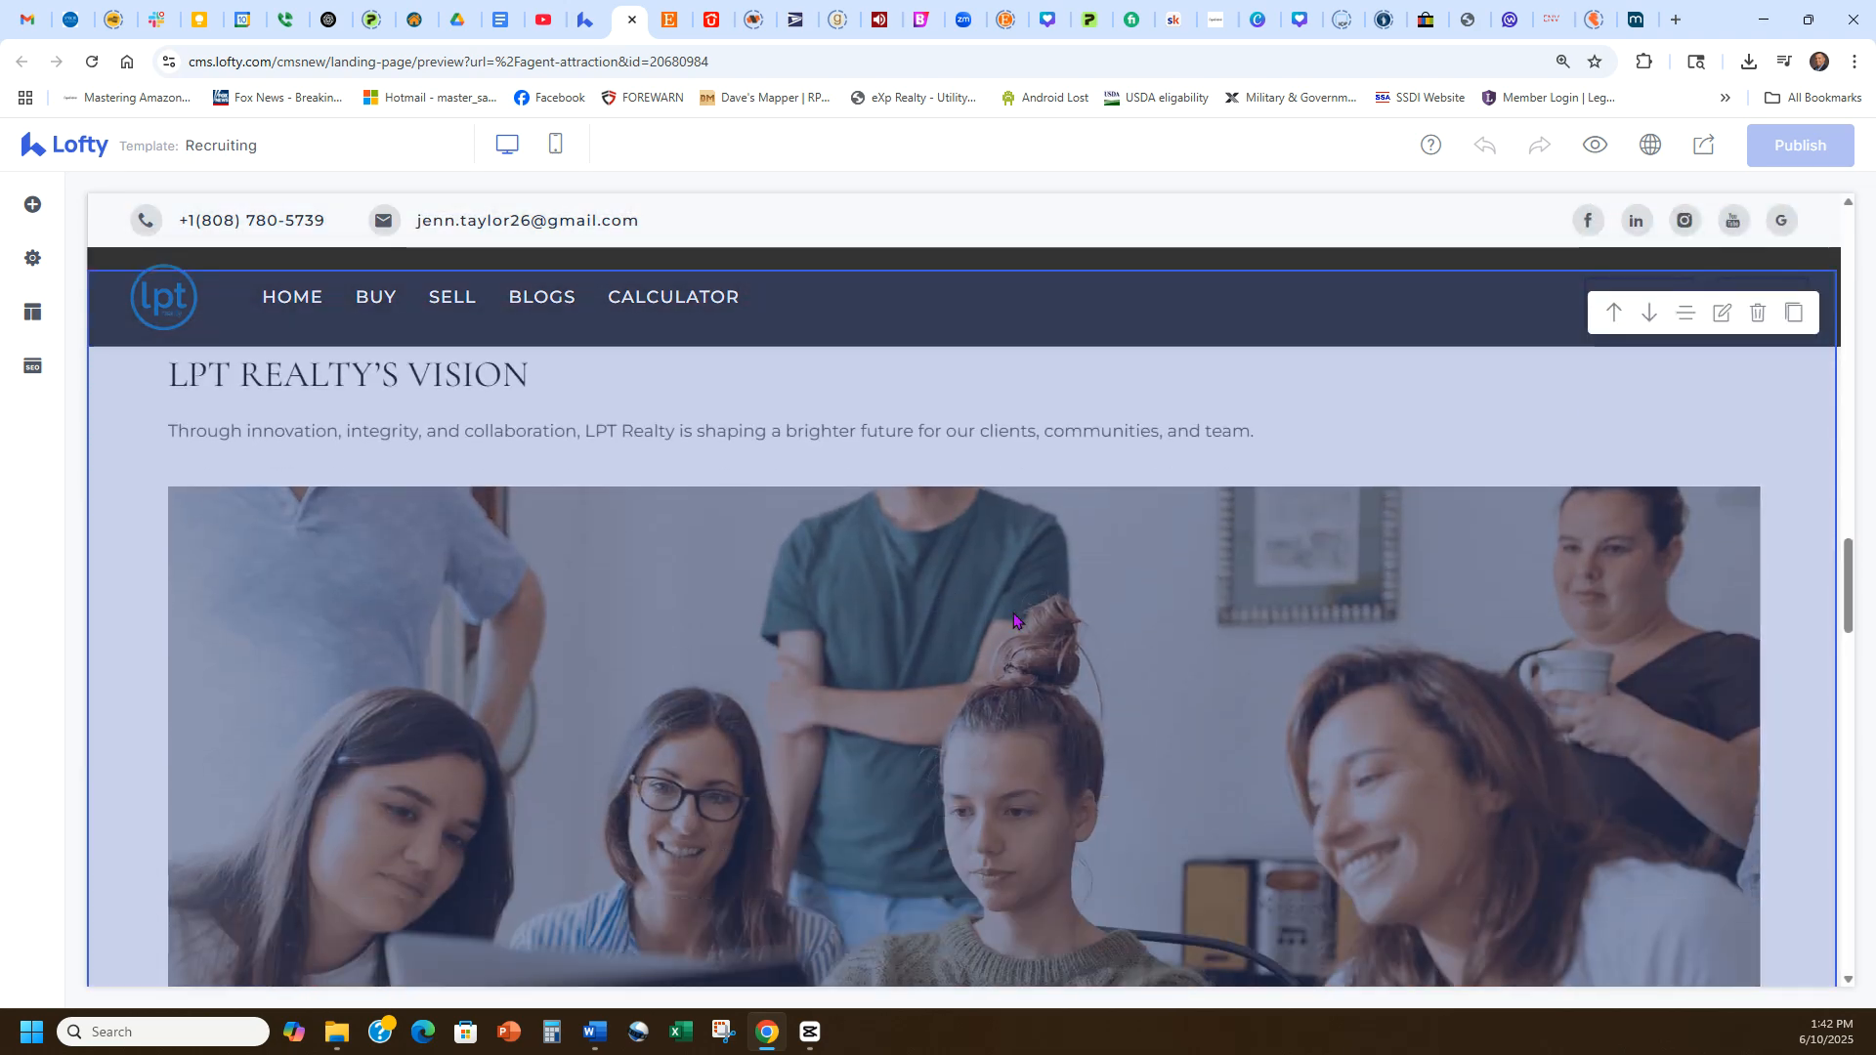
pyautogui.scroll(-4, 1026, 623)
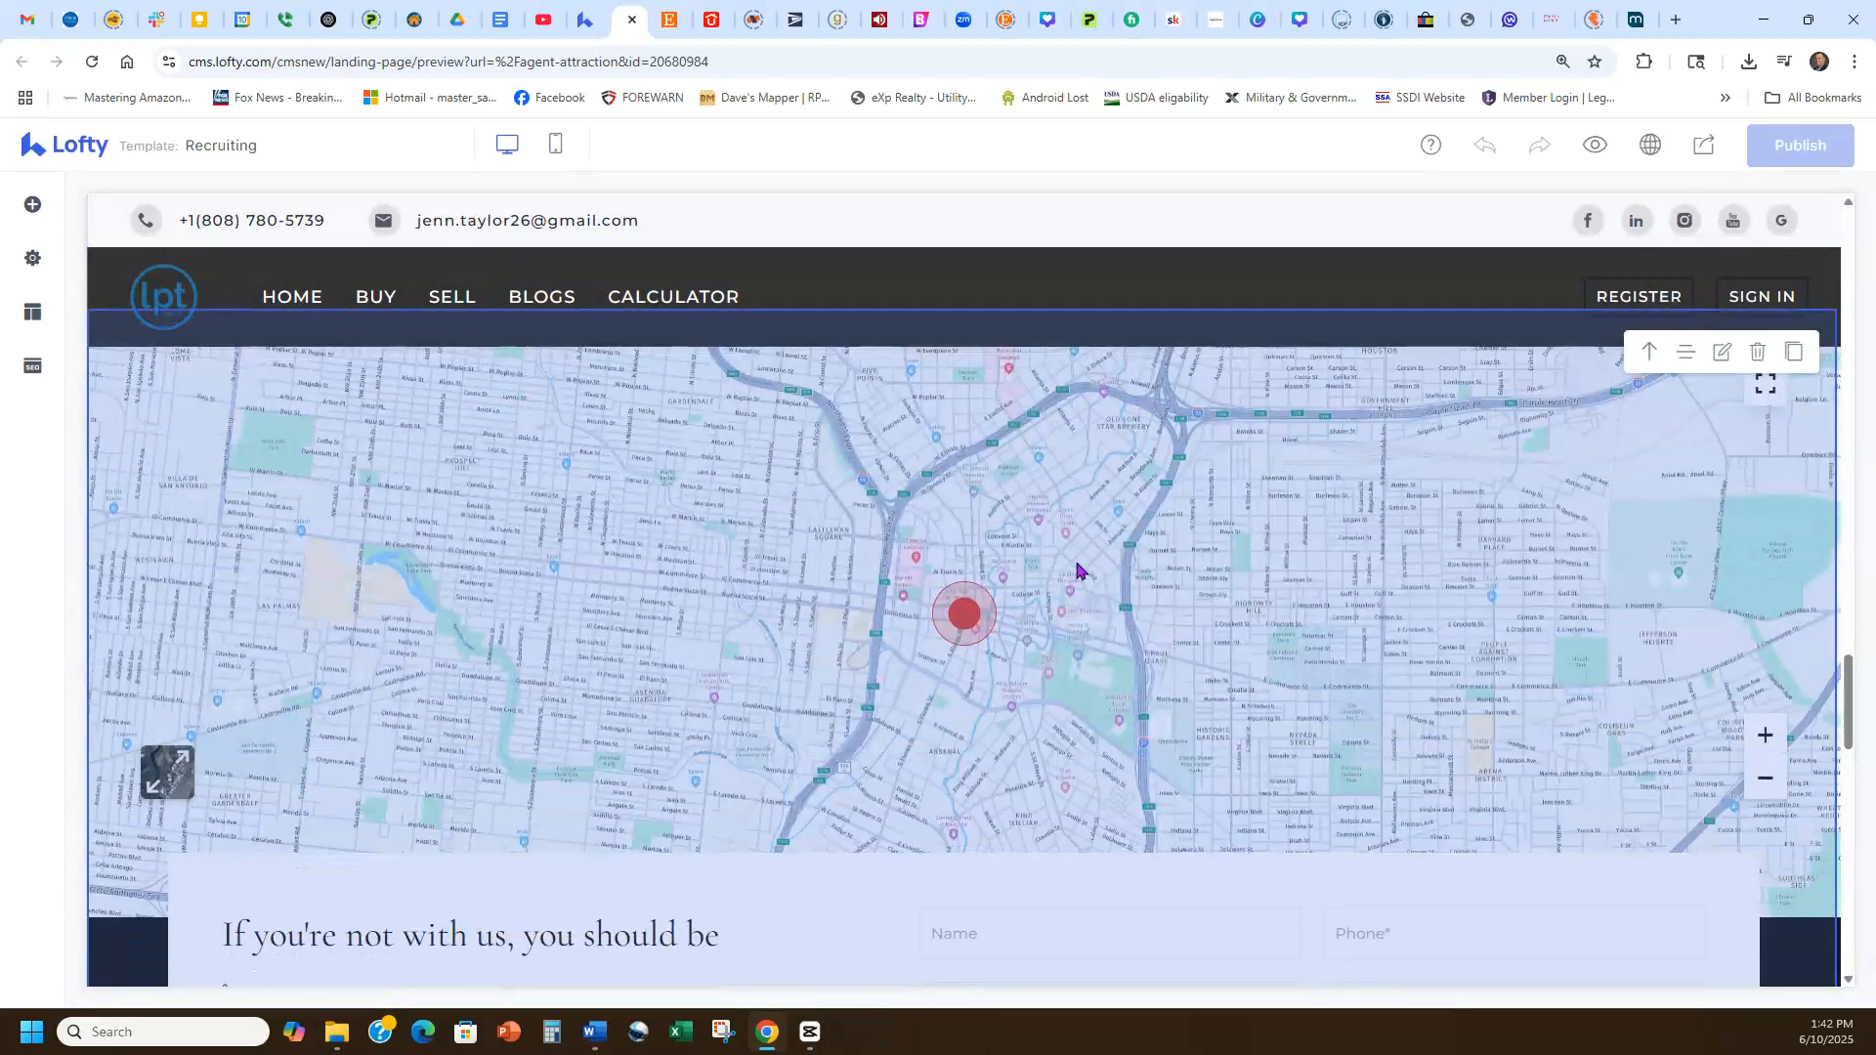
pyautogui.scroll(-2, 1070, 677)
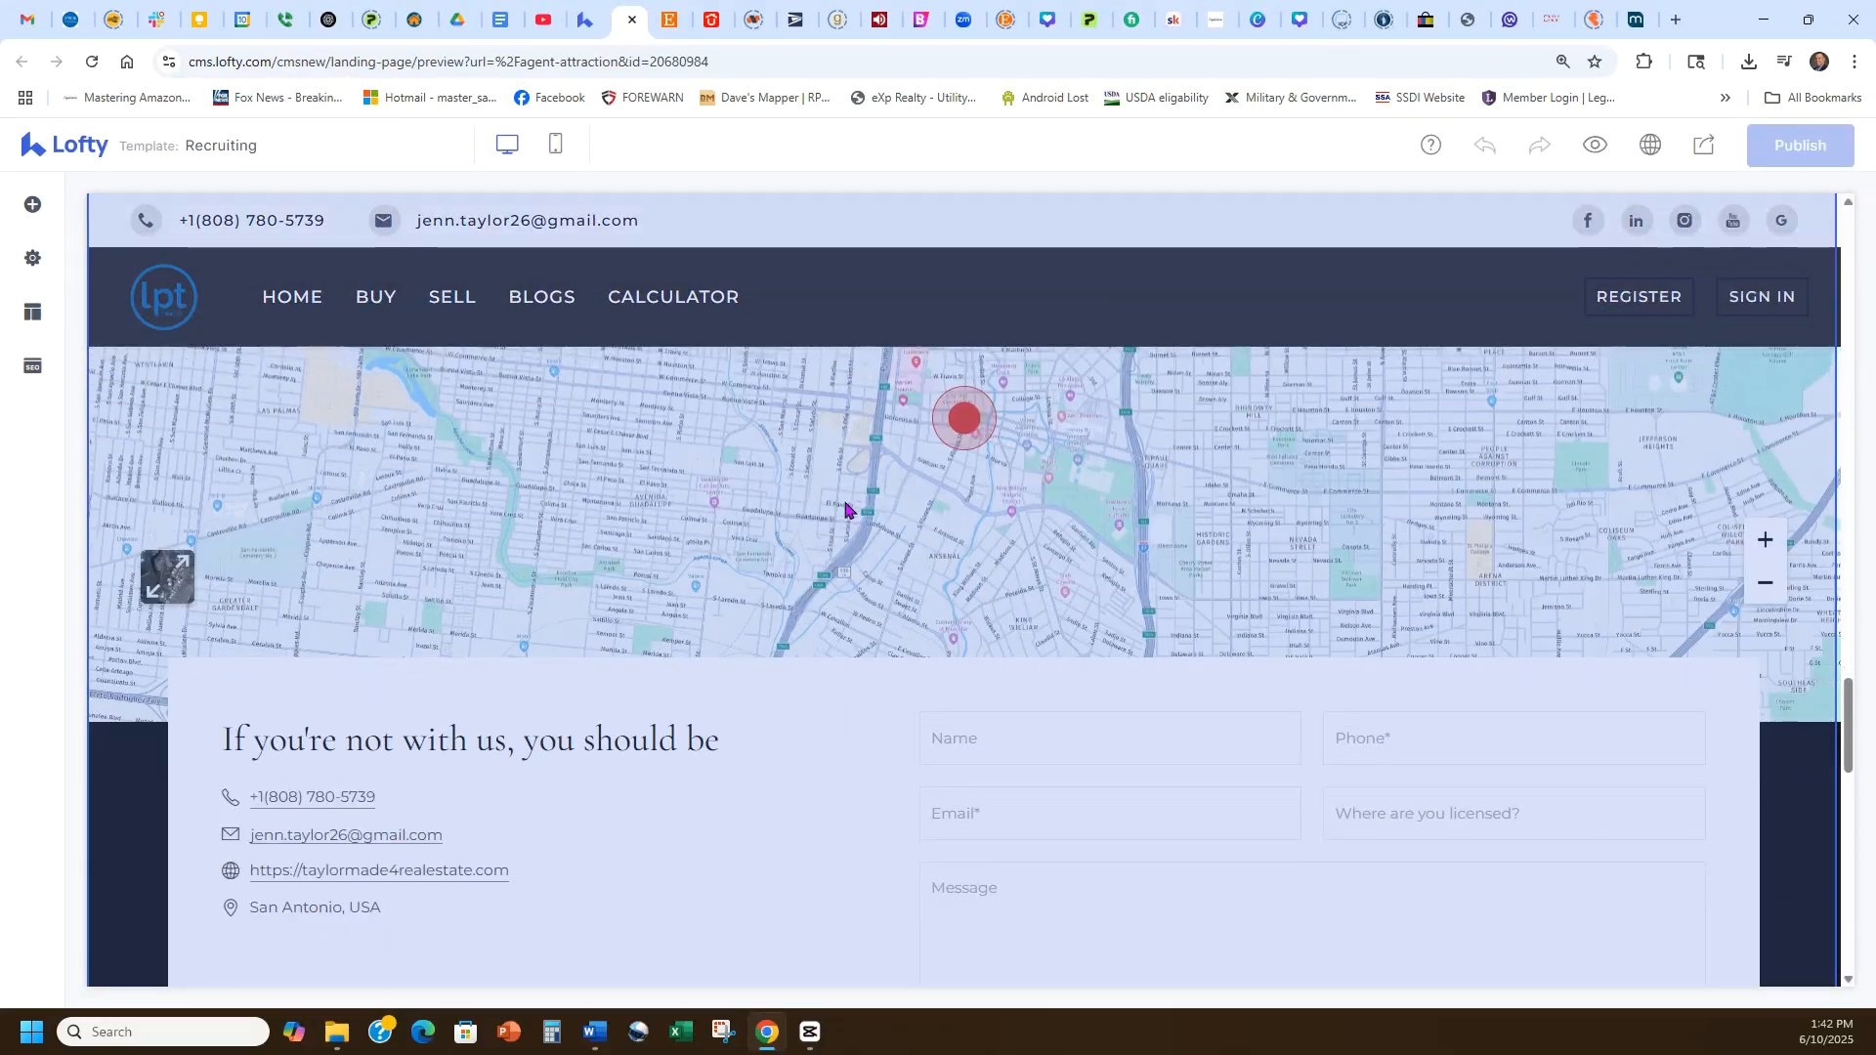
pyautogui.scroll(2, 1158, 655)
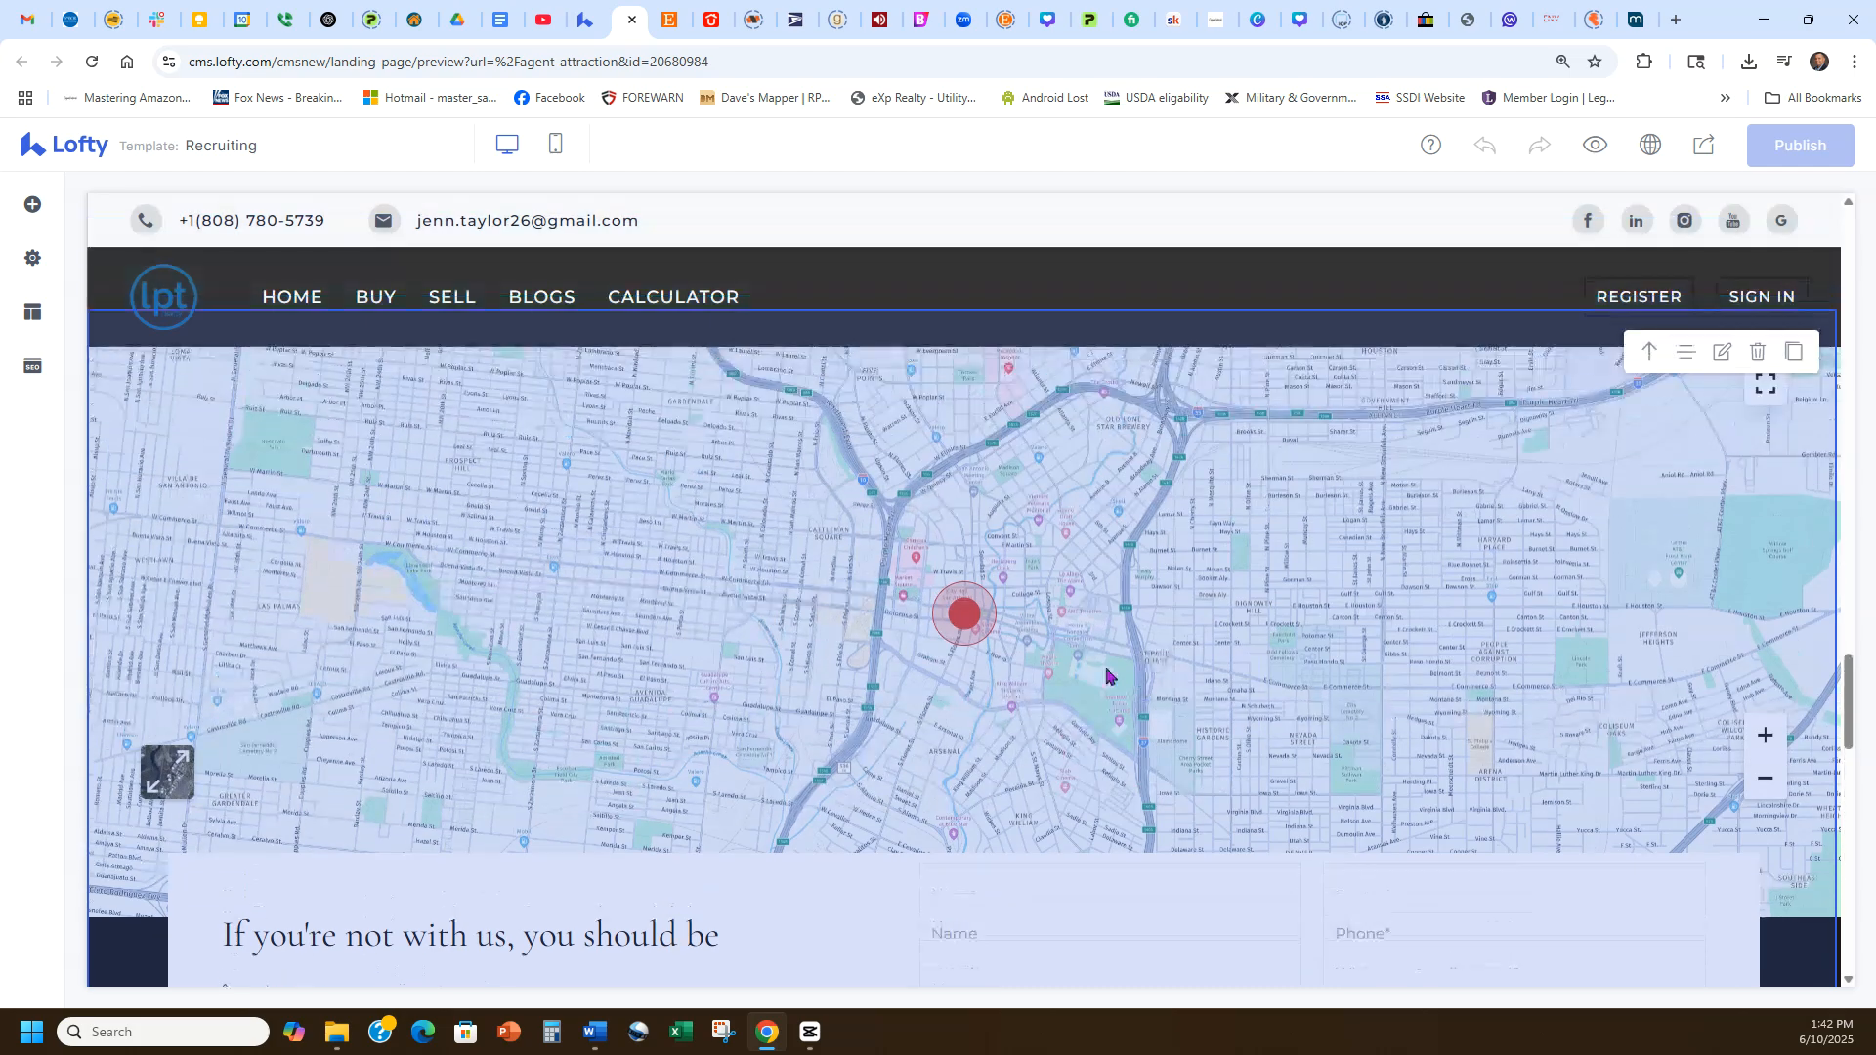
pyautogui.scroll(-4, 1158, 596)
pyautogui.scroll(-7, 1163, 571)
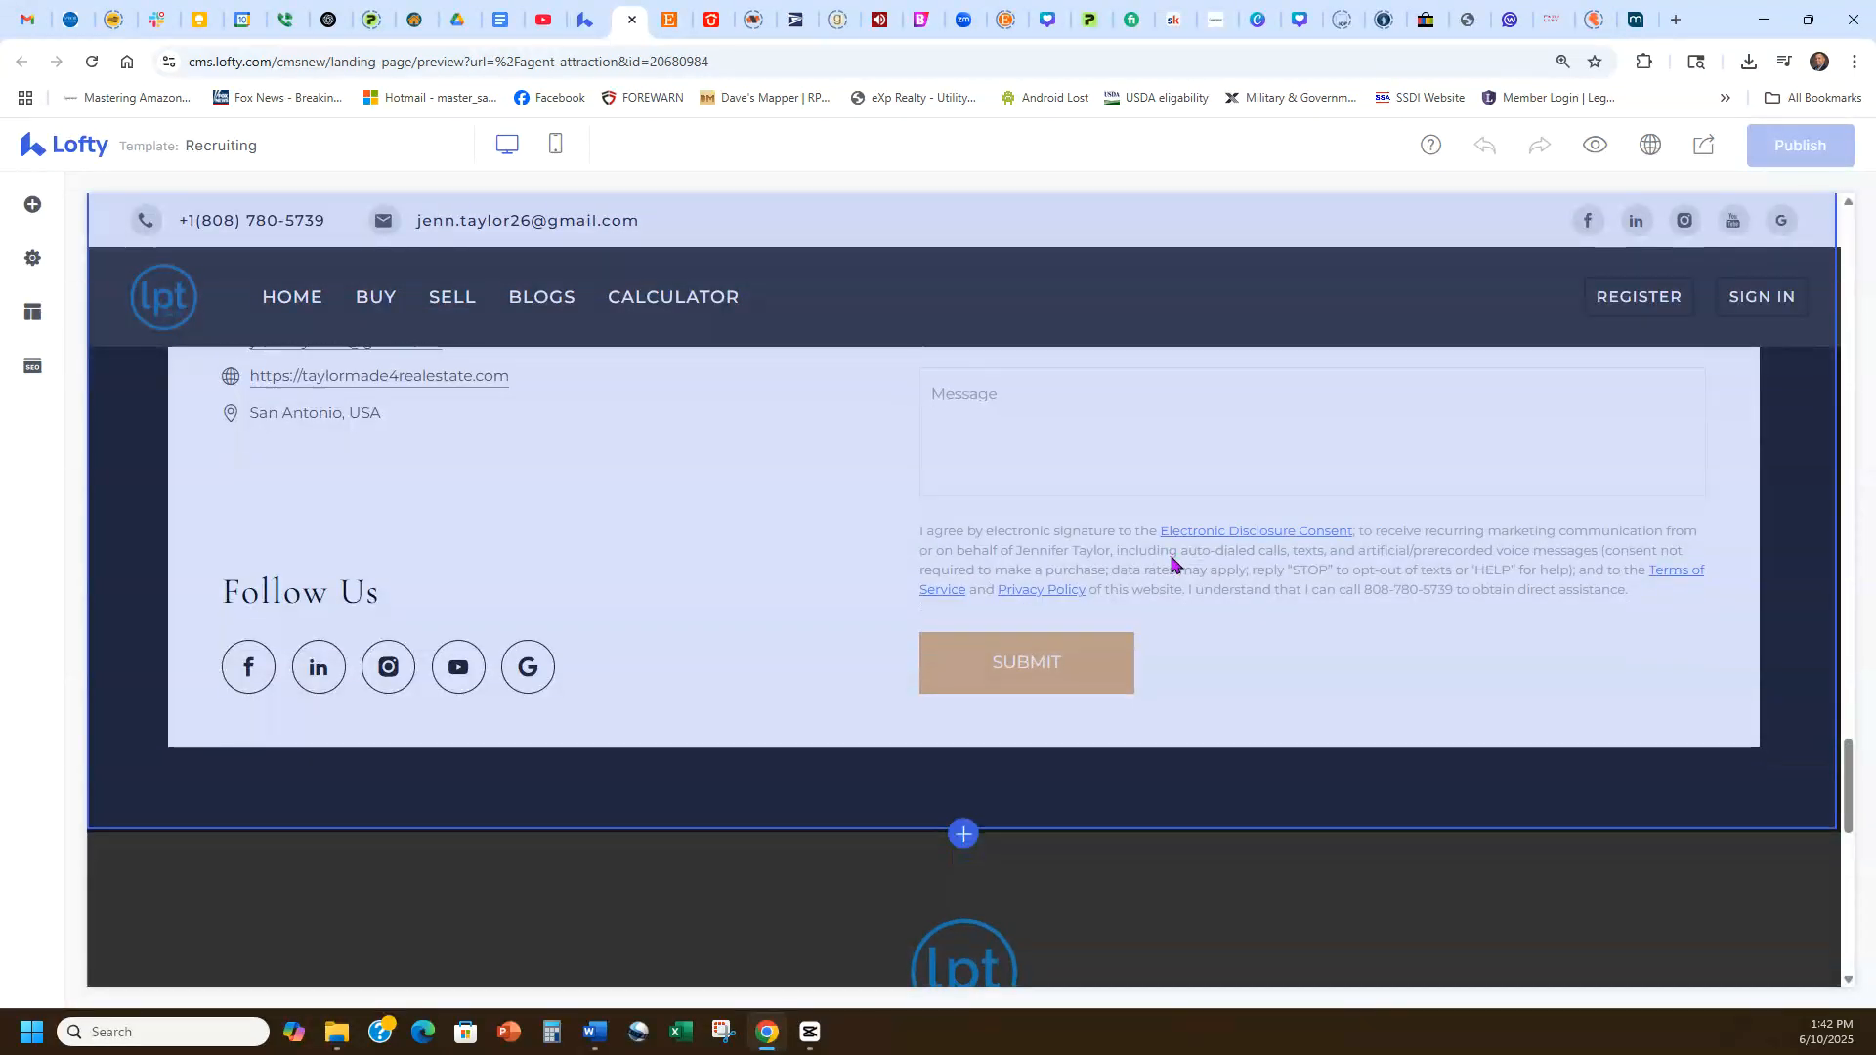
pyautogui.scroll(2, 1343, 682)
pyautogui.scroll(-2, 1329, 699)
pyautogui.scroll(8, 1319, 703)
pyautogui.scroll(10, 1315, 705)
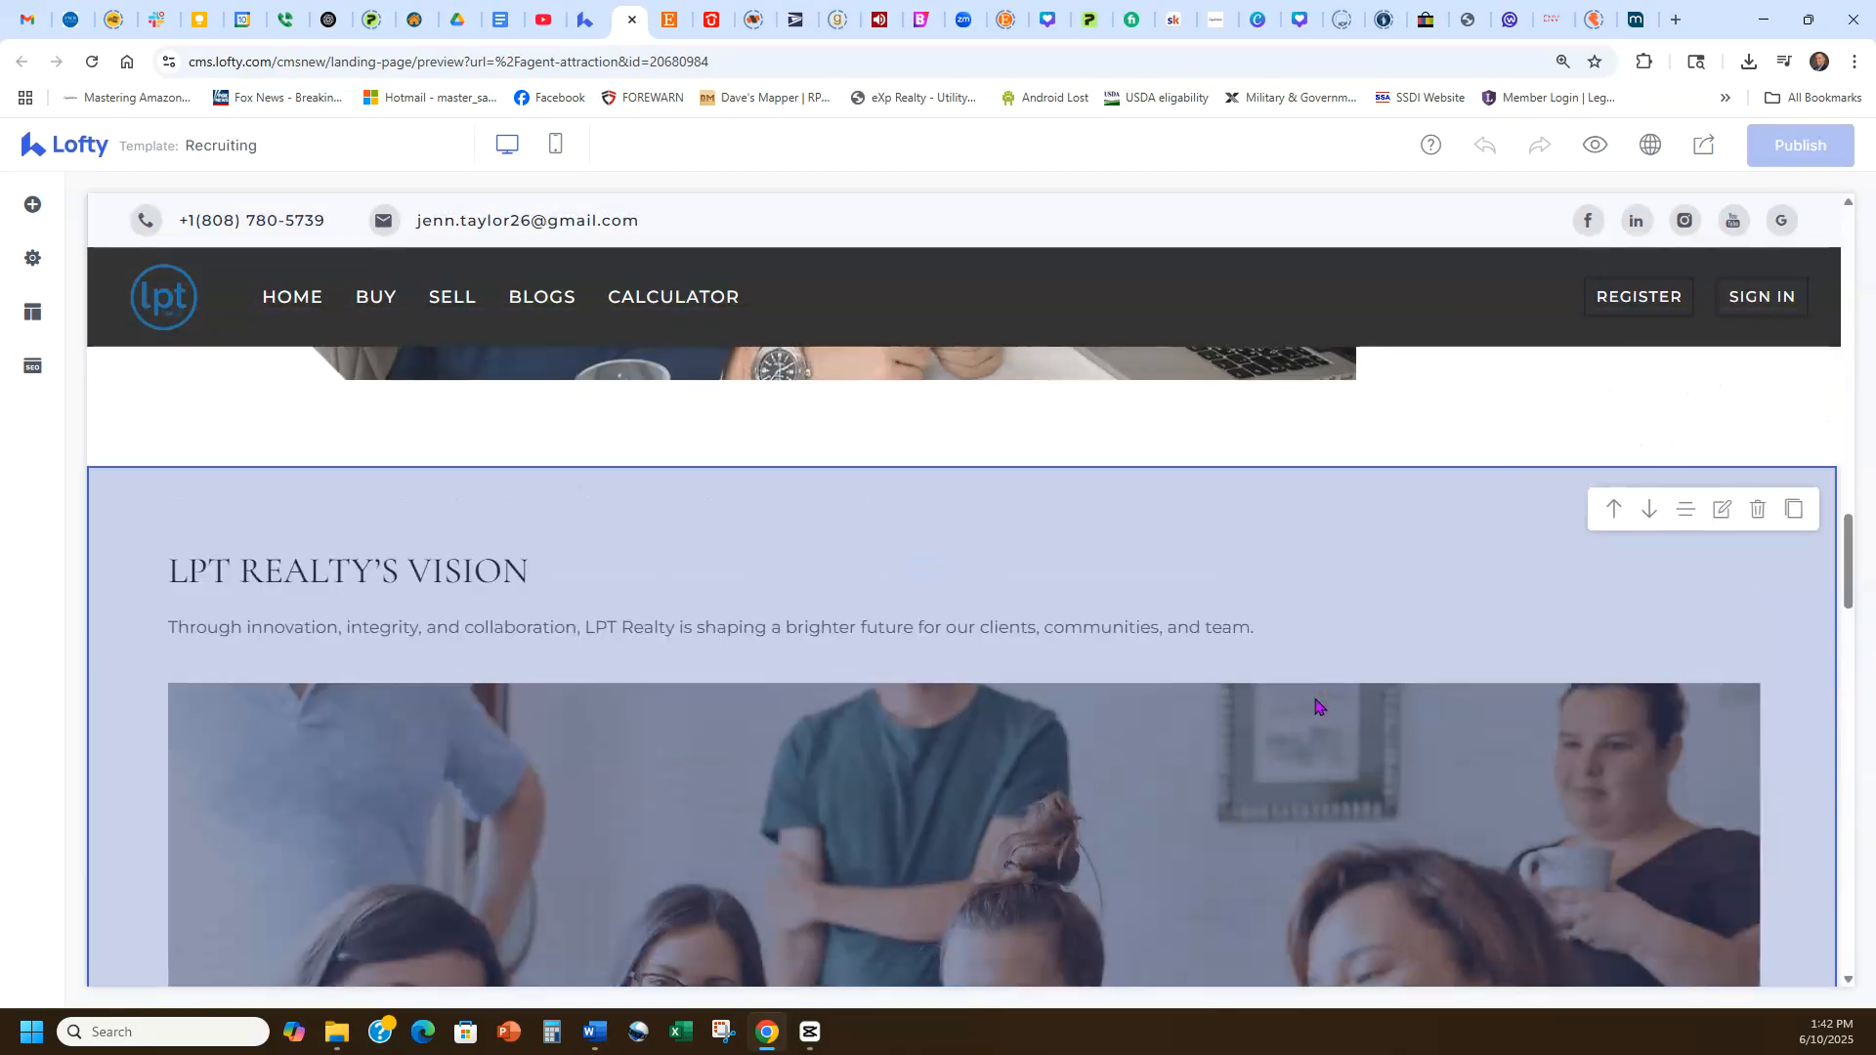
pyautogui.scroll(5, 1307, 706)
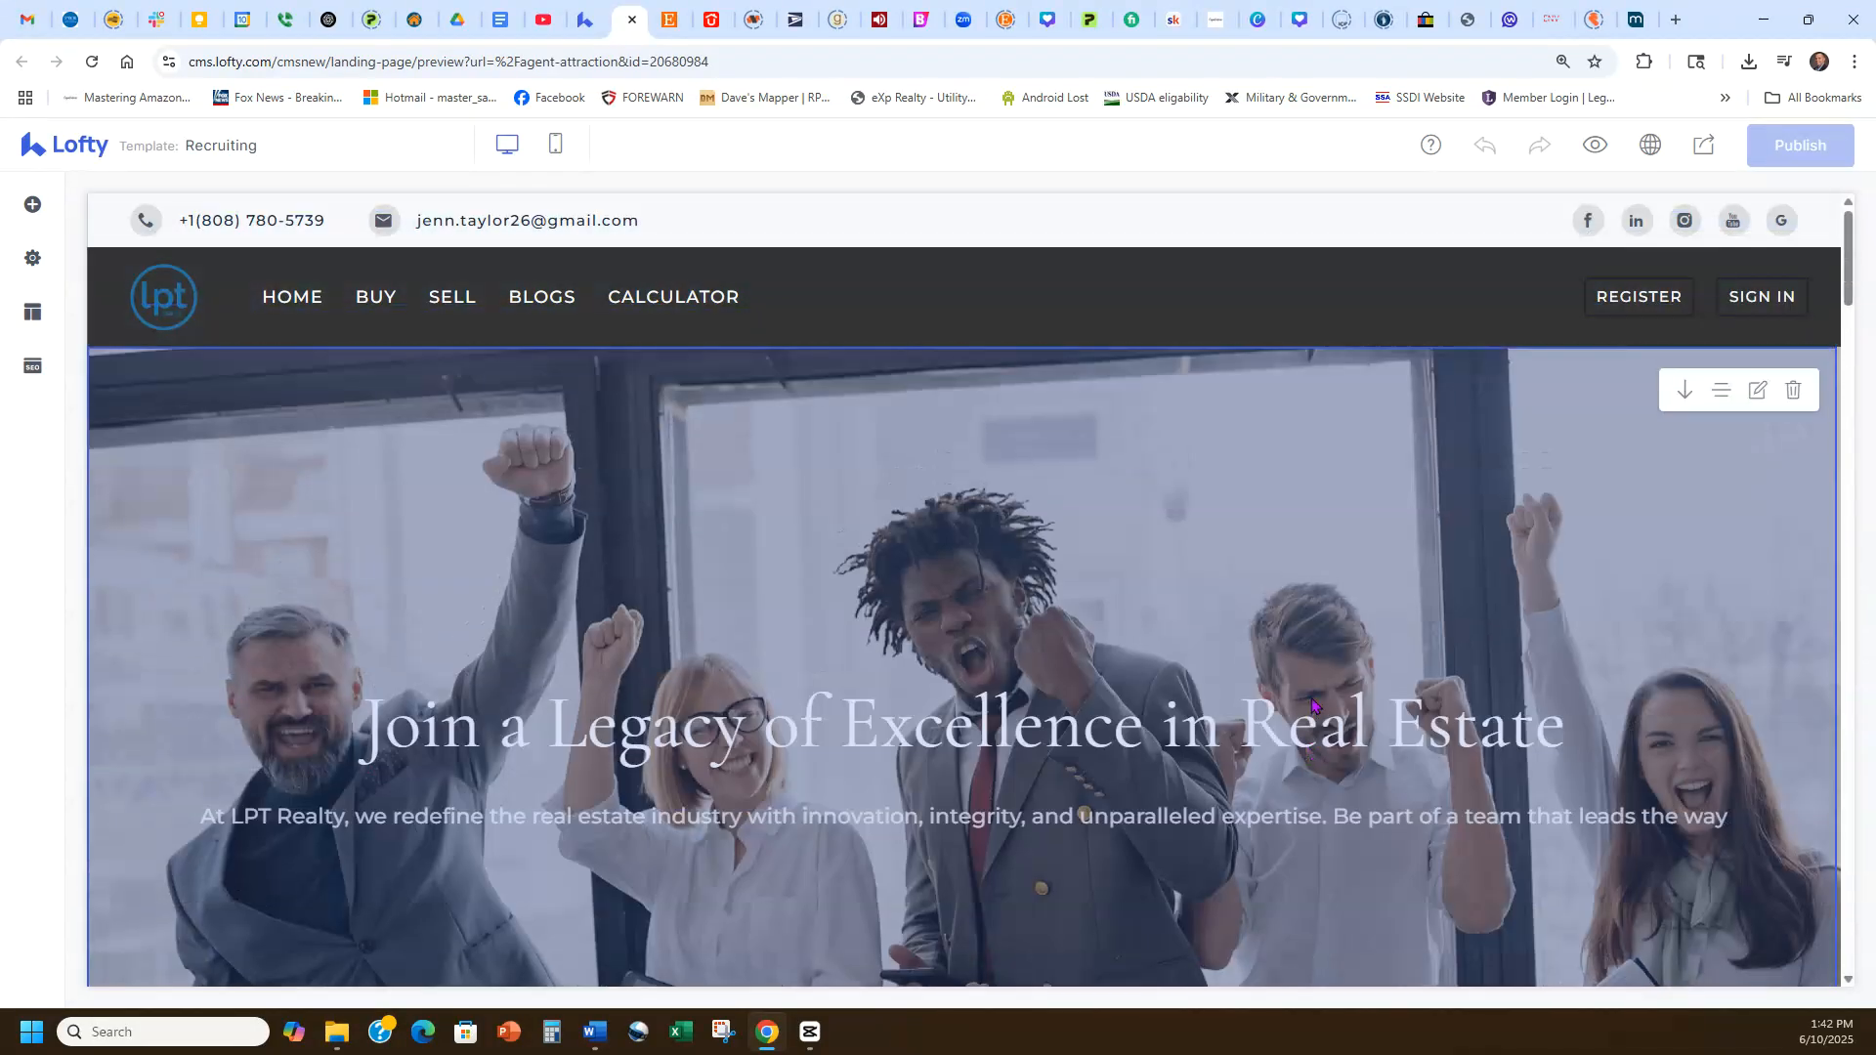
pyautogui.scroll(-2, 1167, 614)
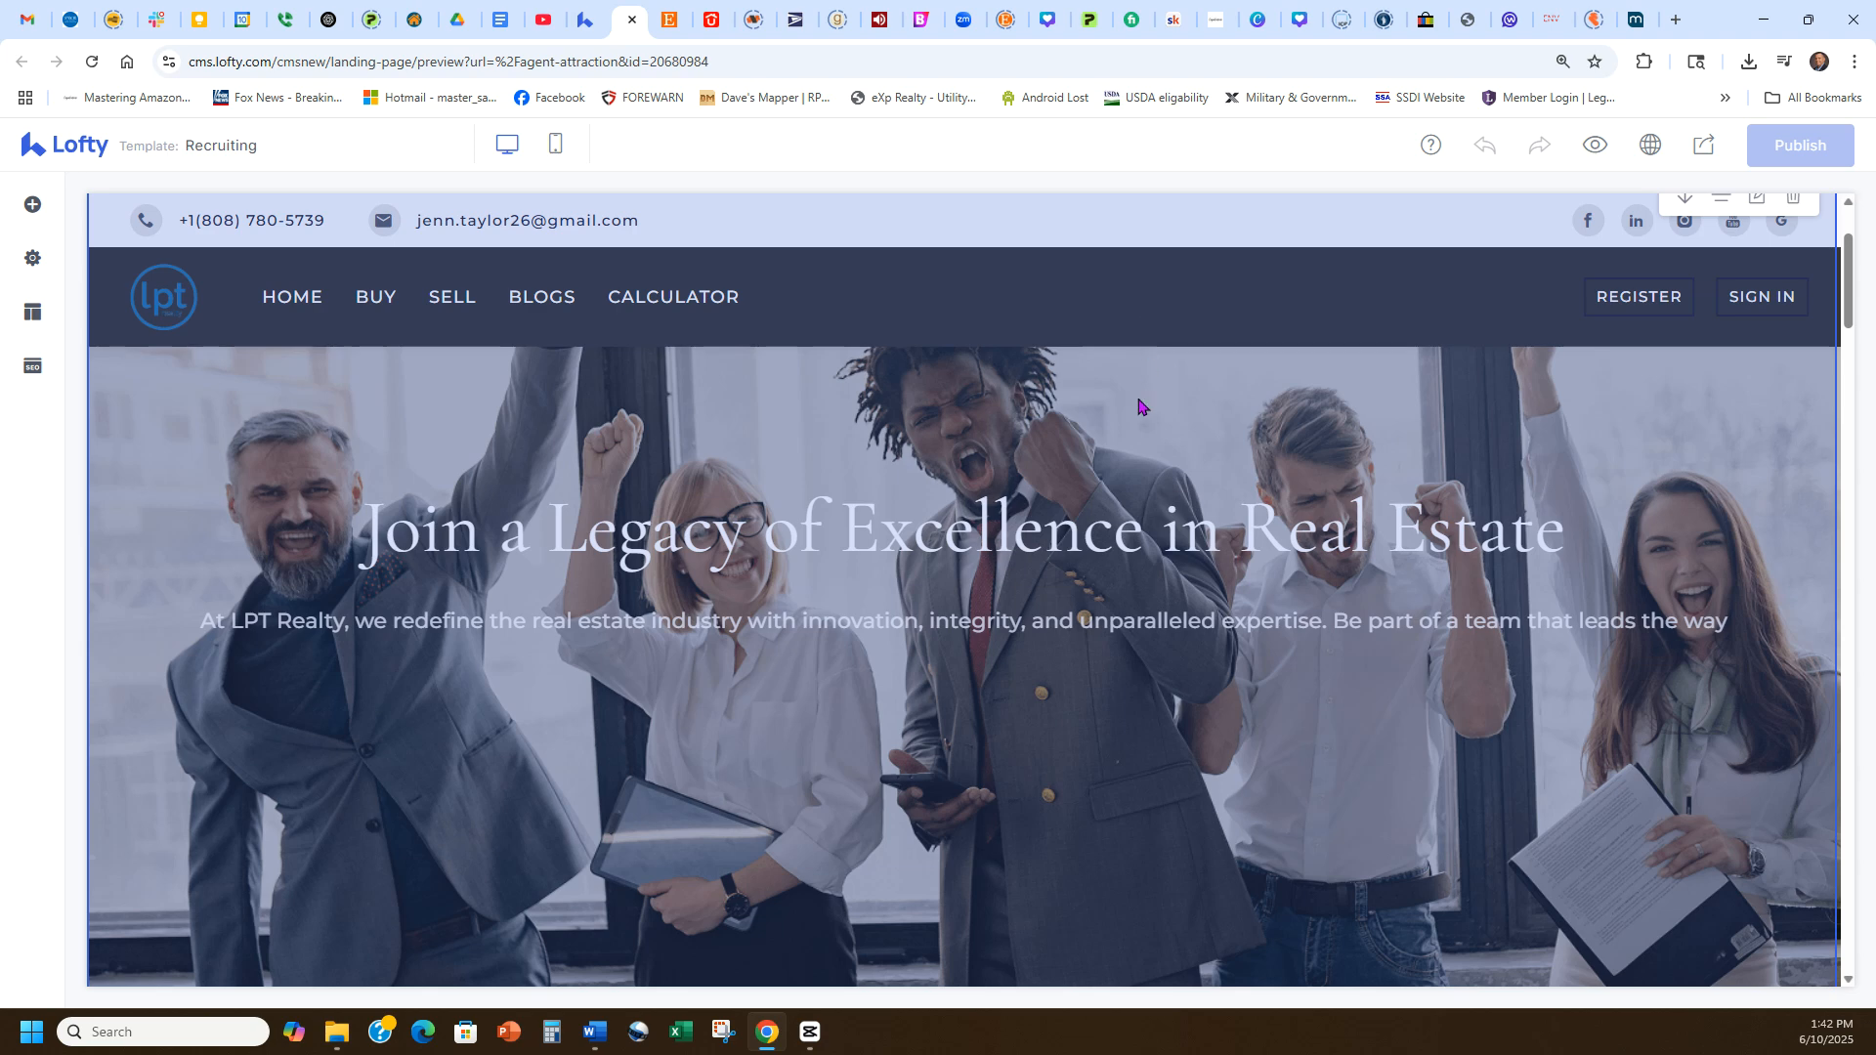
pyautogui.scroll(2, 1137, 396)
pyautogui.scroll(-2, 1130, 404)
pyautogui.scroll(2, 1128, 404)
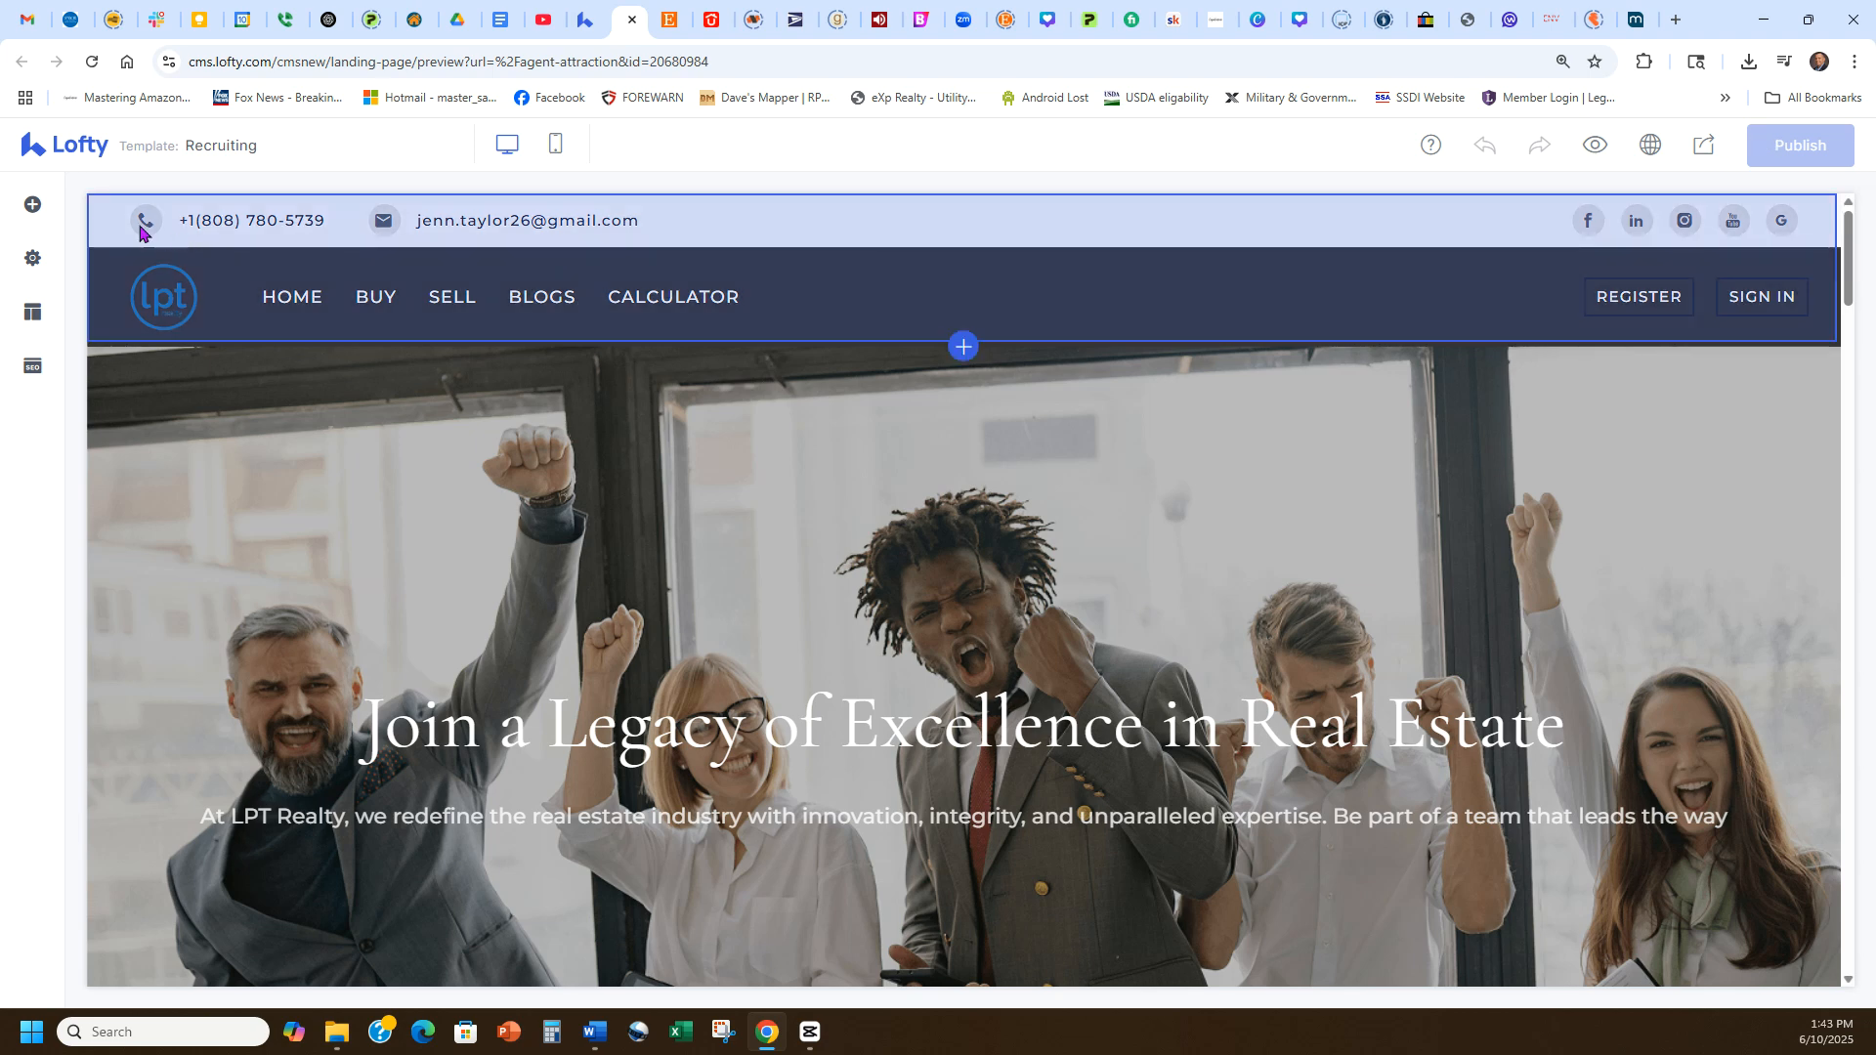
# Browse the editor's Block and Settings panels, including the Basic Info and Page Tracking fields.
pyautogui.click(32, 205)
pyautogui.click(33, 258)
pyautogui.click(33, 315)
pyautogui.click(36, 359)
pyautogui.click(32, 258)
pyautogui.click(32, 204)
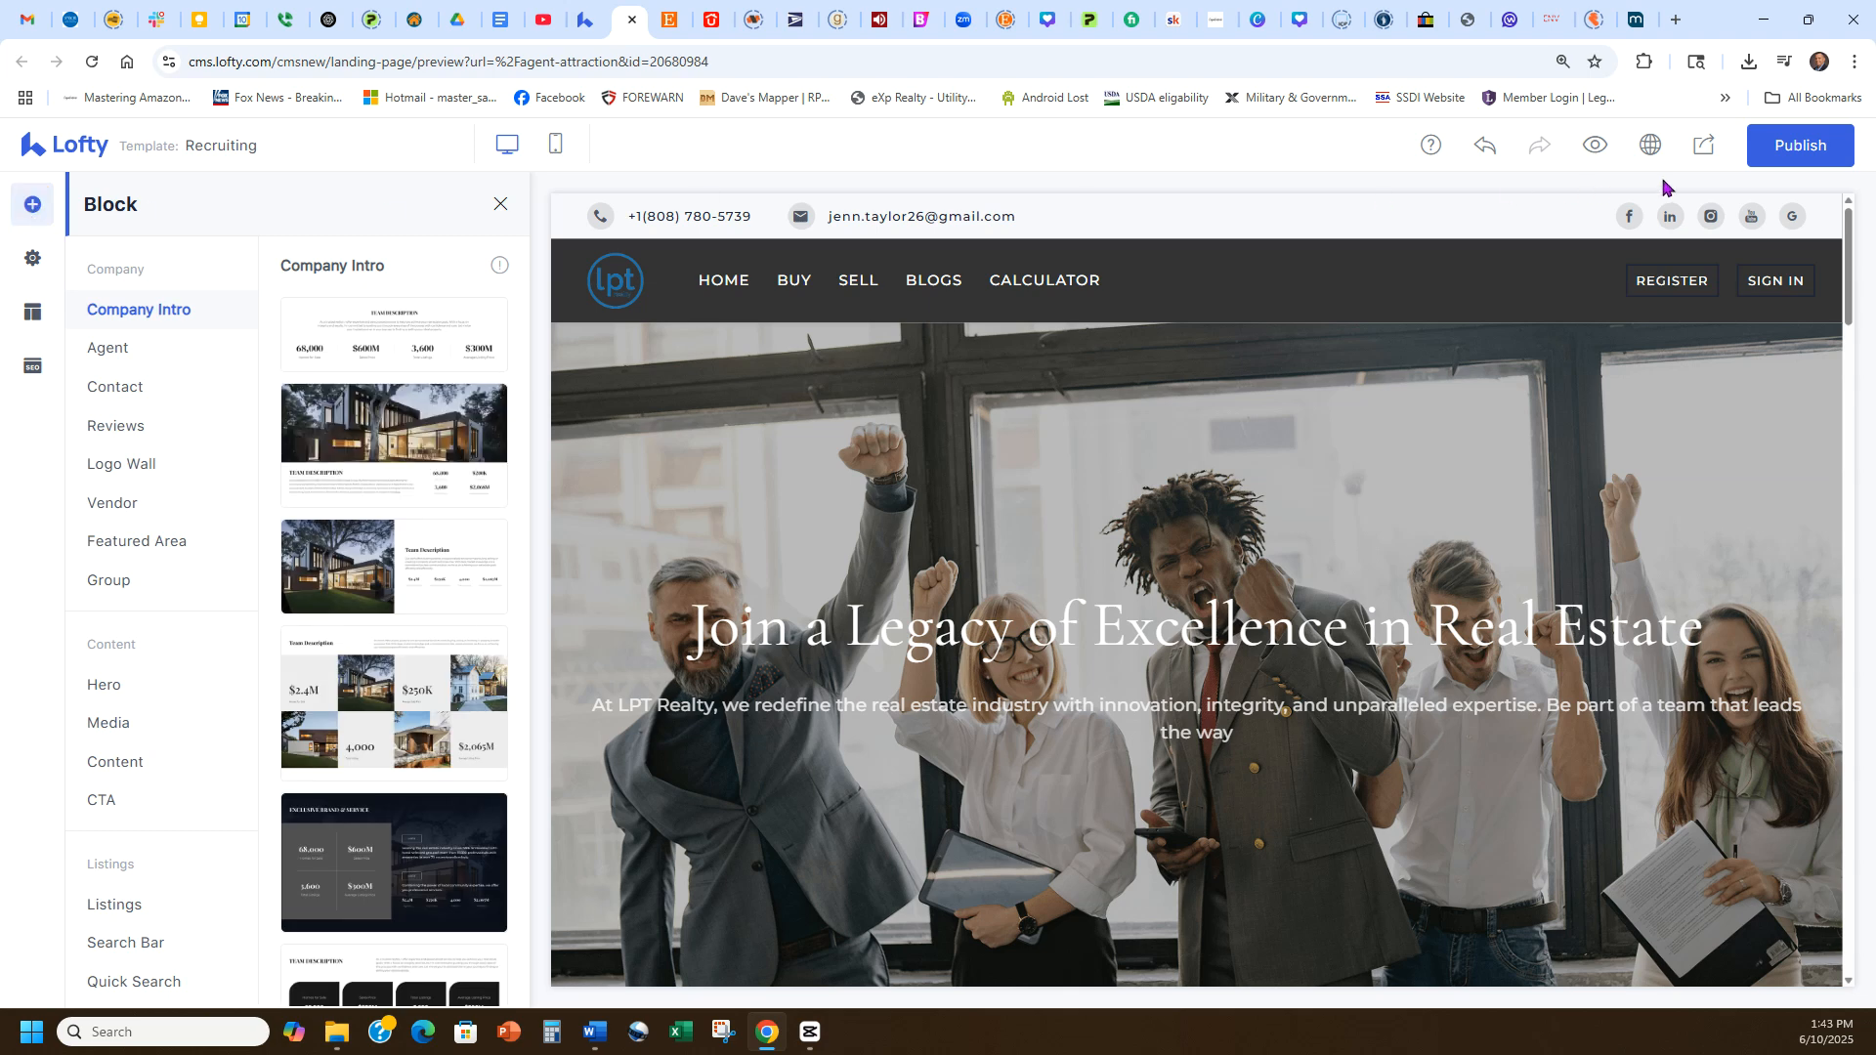
pyautogui.click(34, 260)
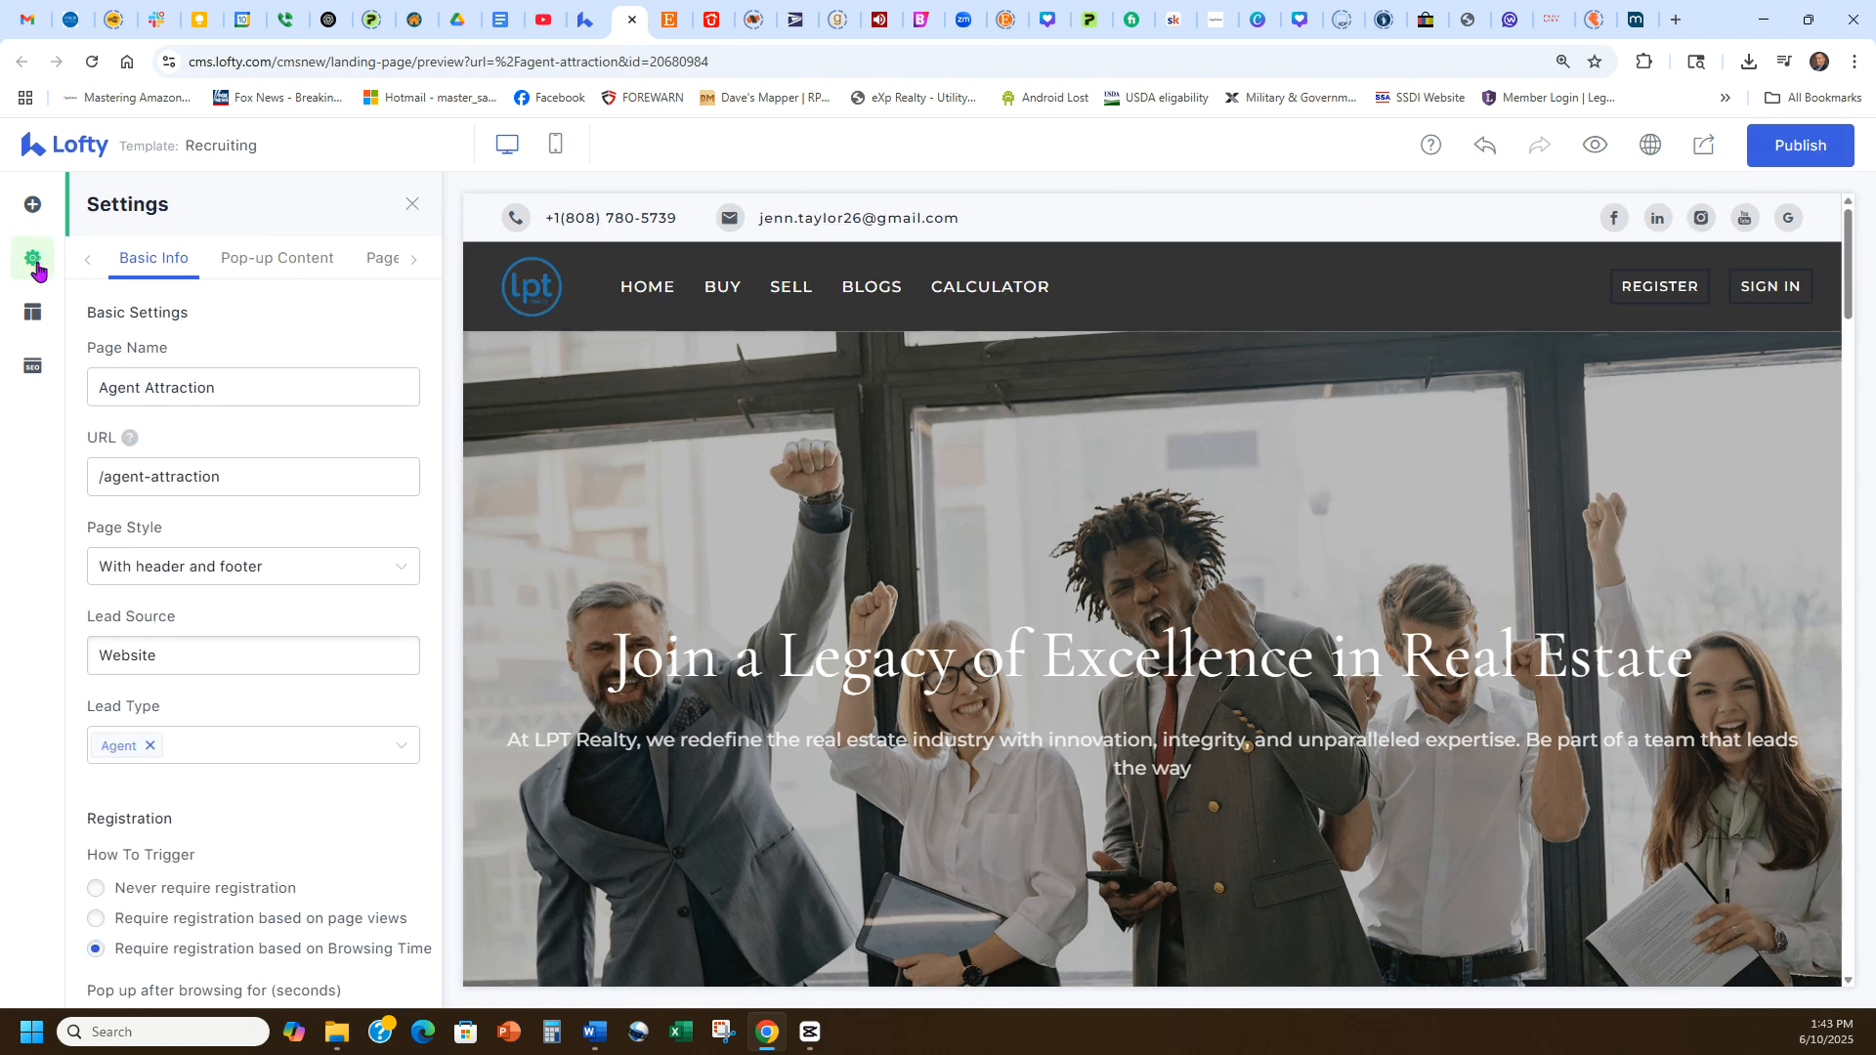
pyautogui.click(374, 265)
pyautogui.moveTo(284, 349); pyautogui.dragTo(85, 344)
pyautogui.moveTo(225, 436); pyautogui.dragTo(84, 432)
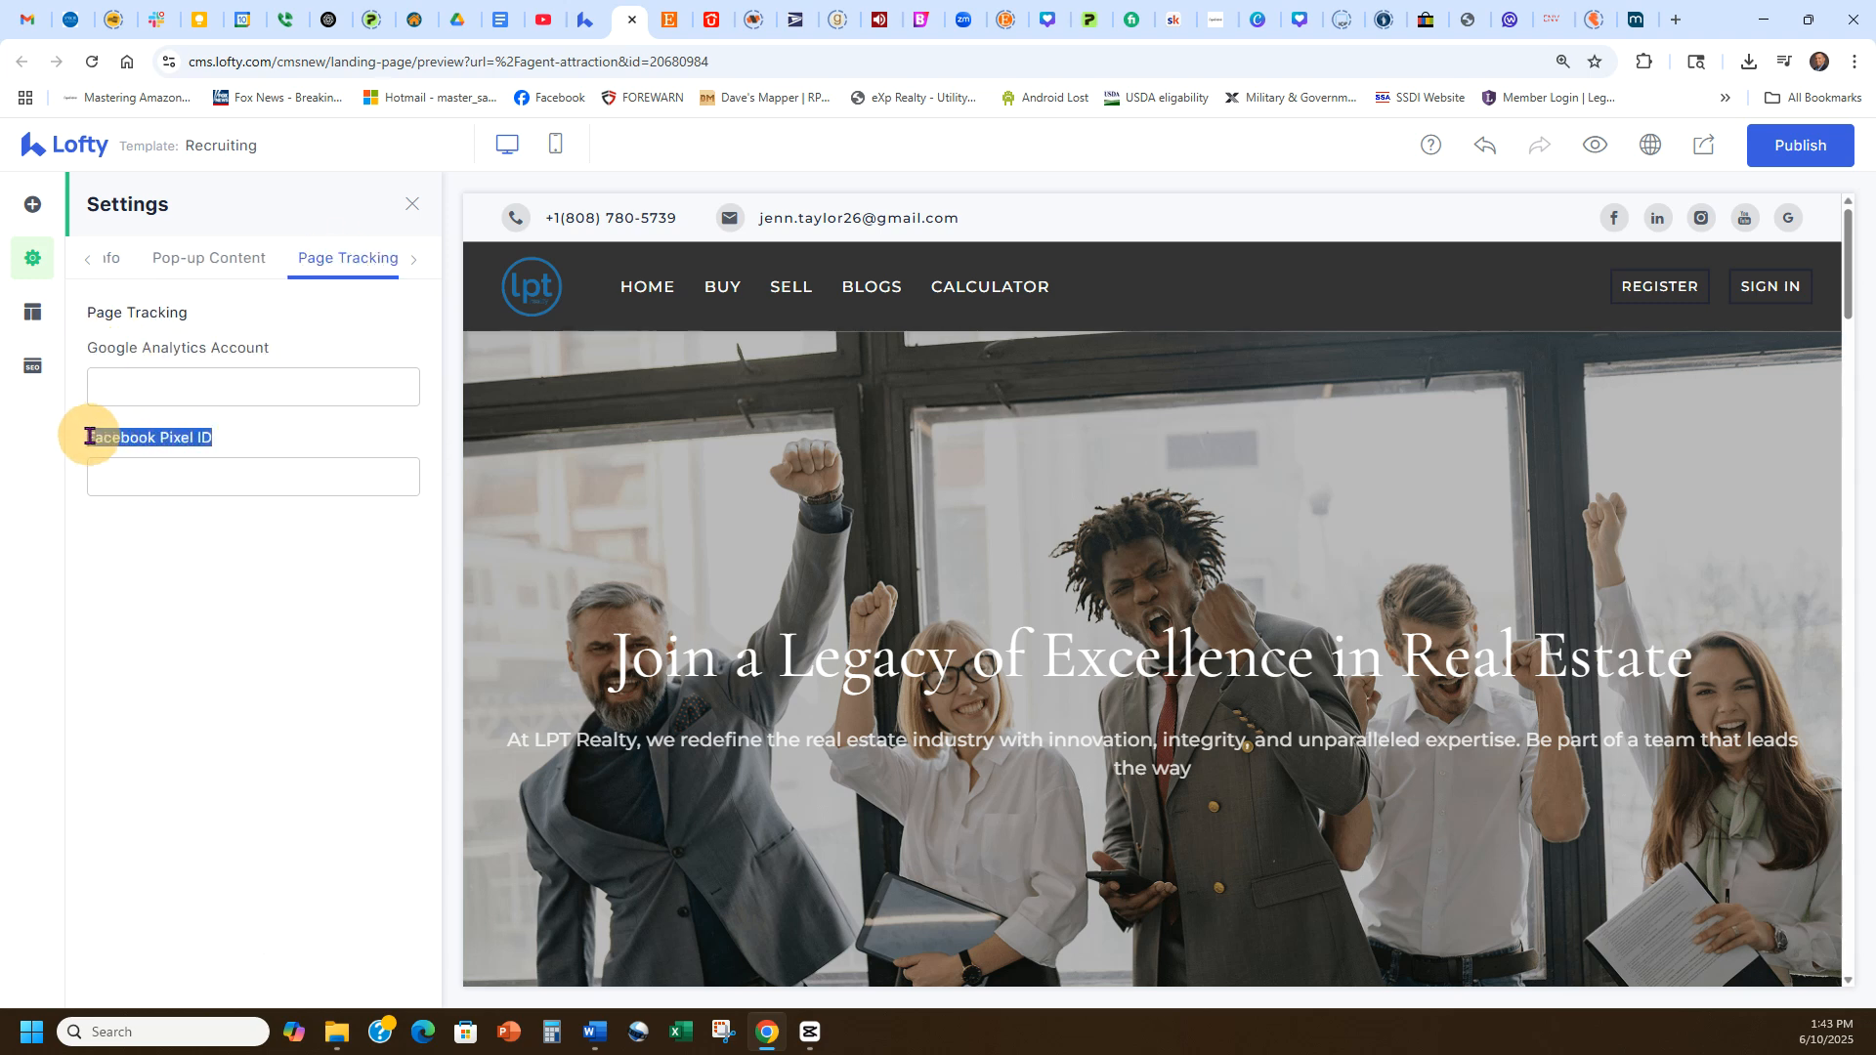
pyautogui.click(275, 448)
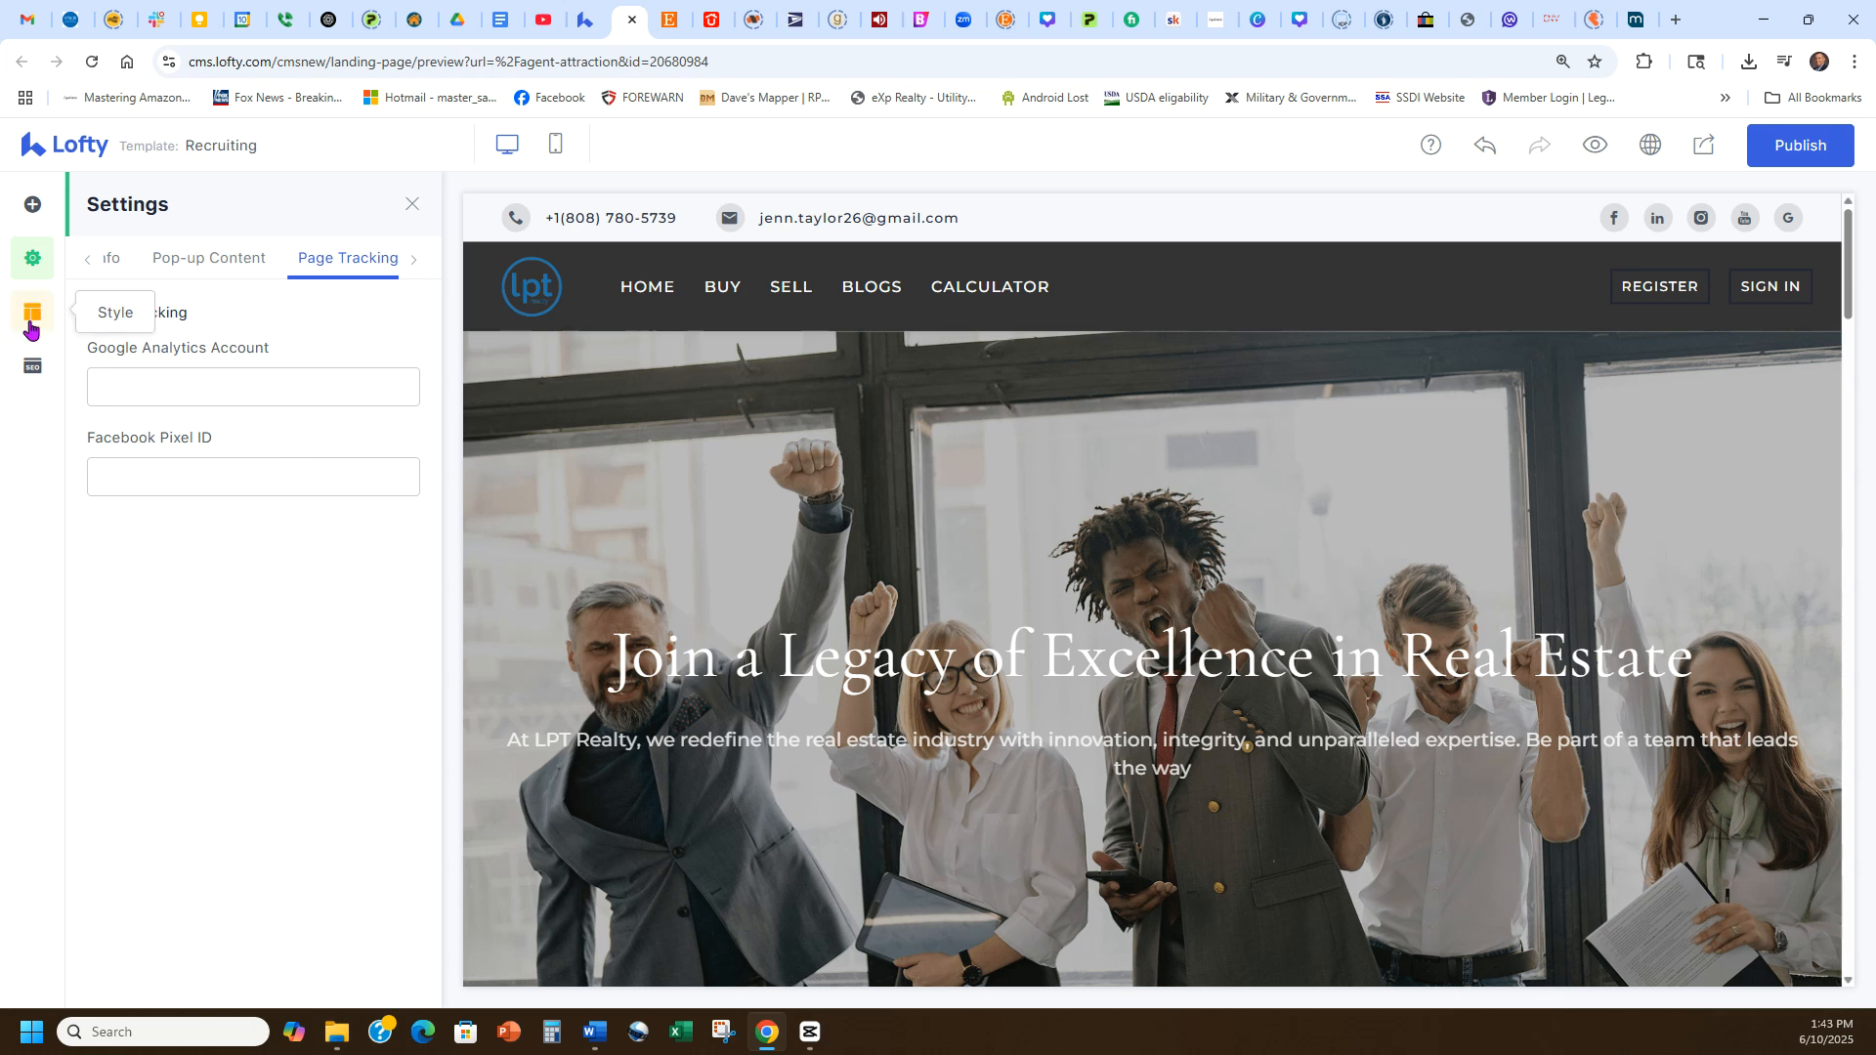
# Open the SEO panel's Keyword Relevance tab and select the keyword field.
pyautogui.click(34, 366)
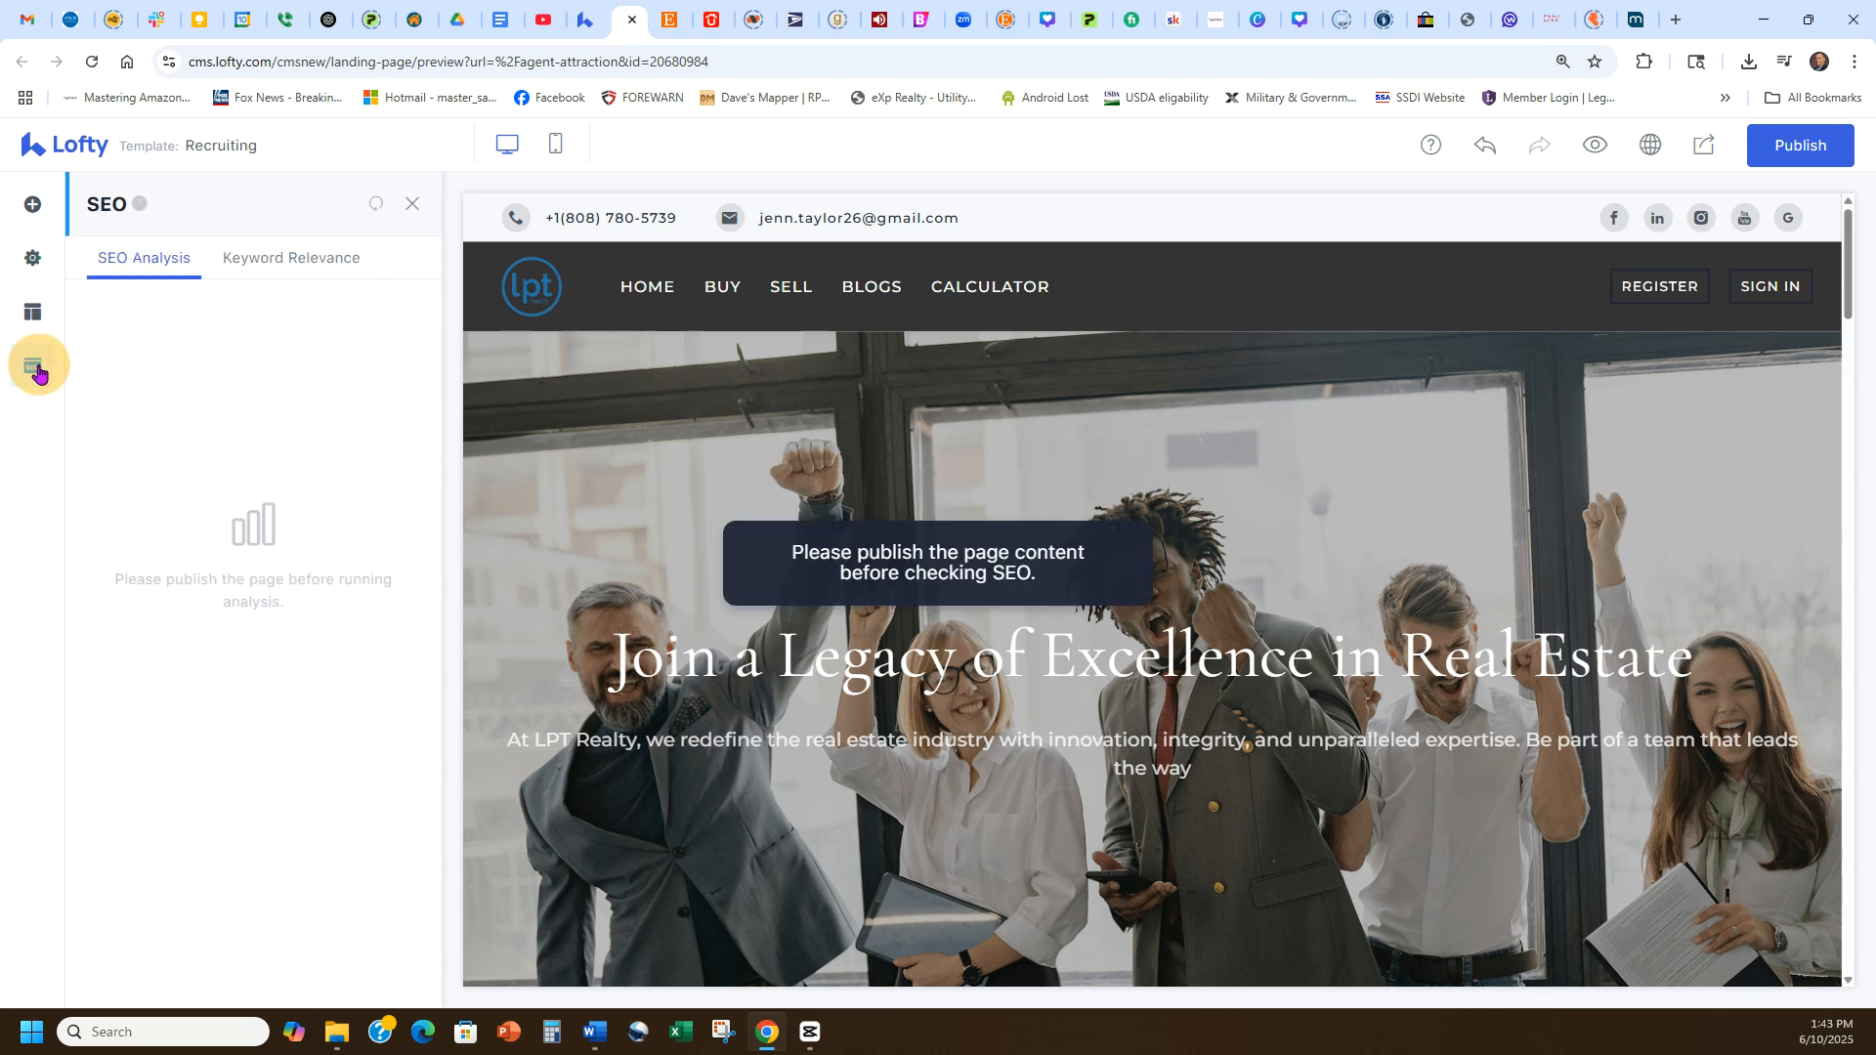
pyautogui.click(293, 259)
pyautogui.click(240, 395)
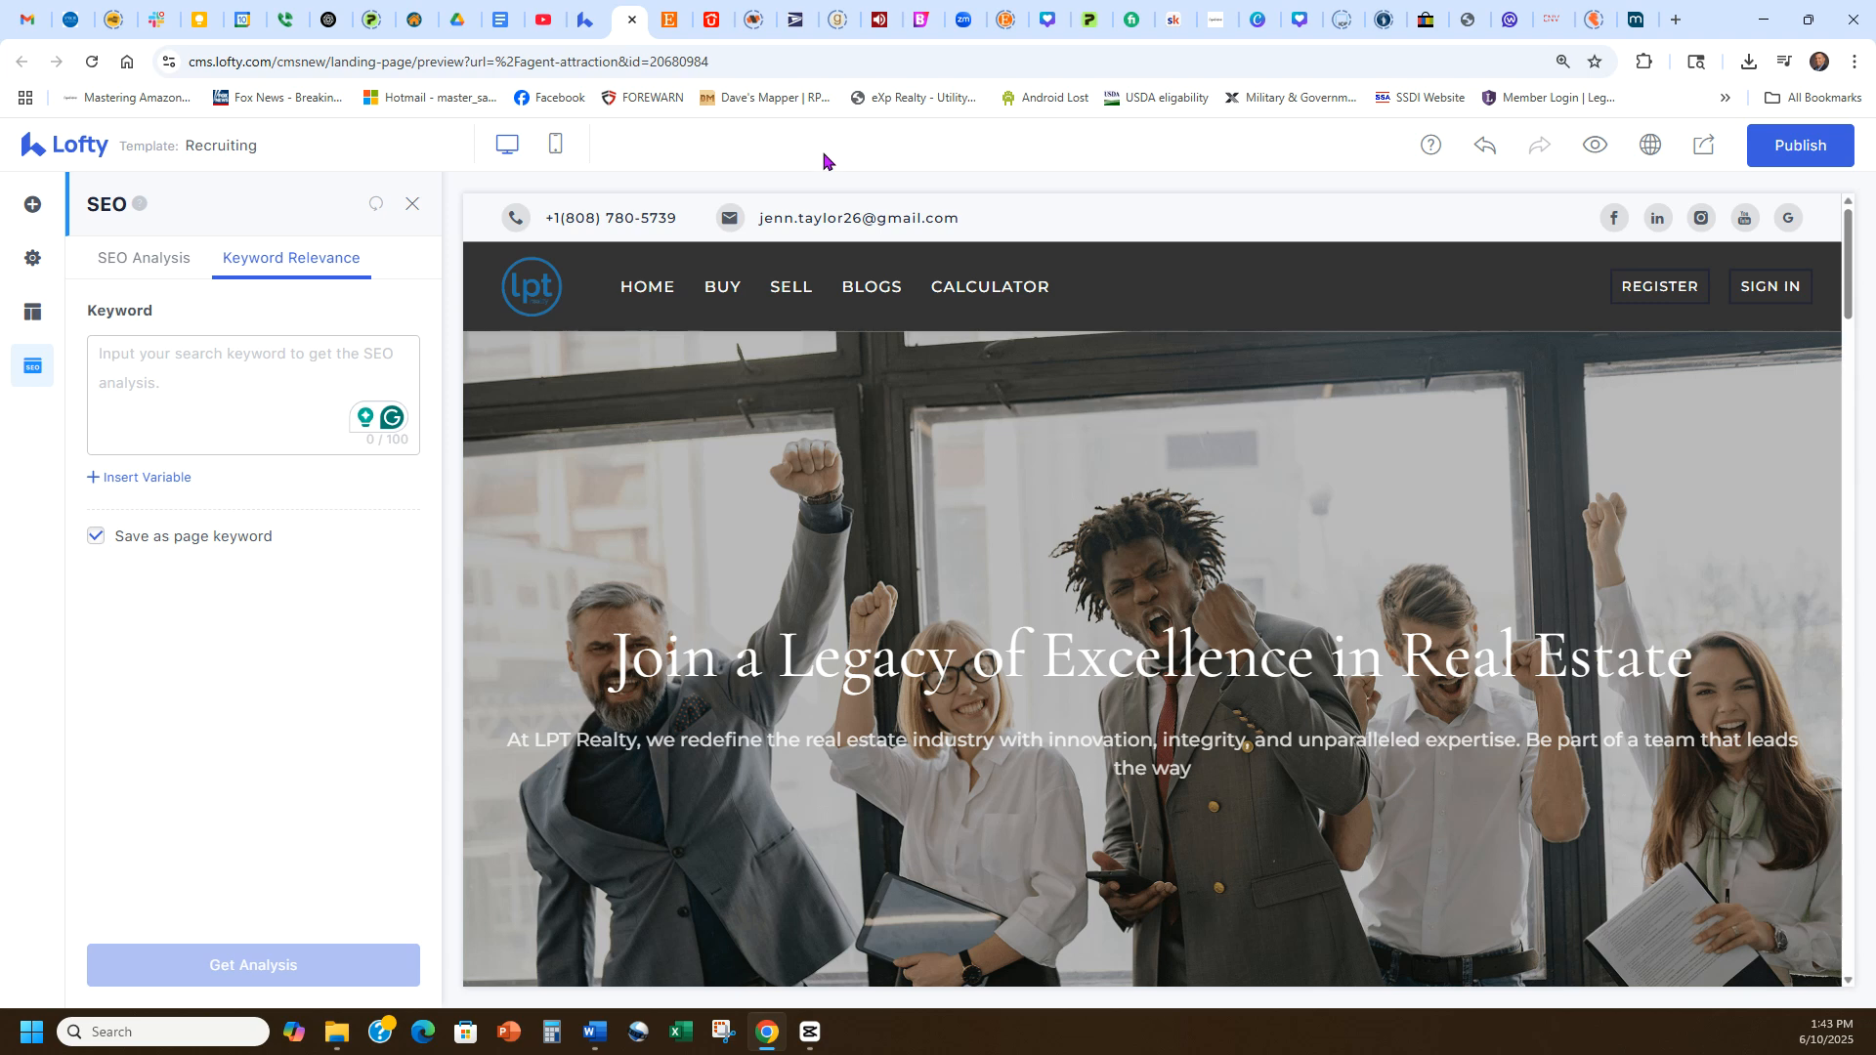
# Switch to ChatGPT, start a new chat and ask for top trending agent-attraction keywords as a comma-separated list under 100 characters.
pyautogui.click(328, 20)
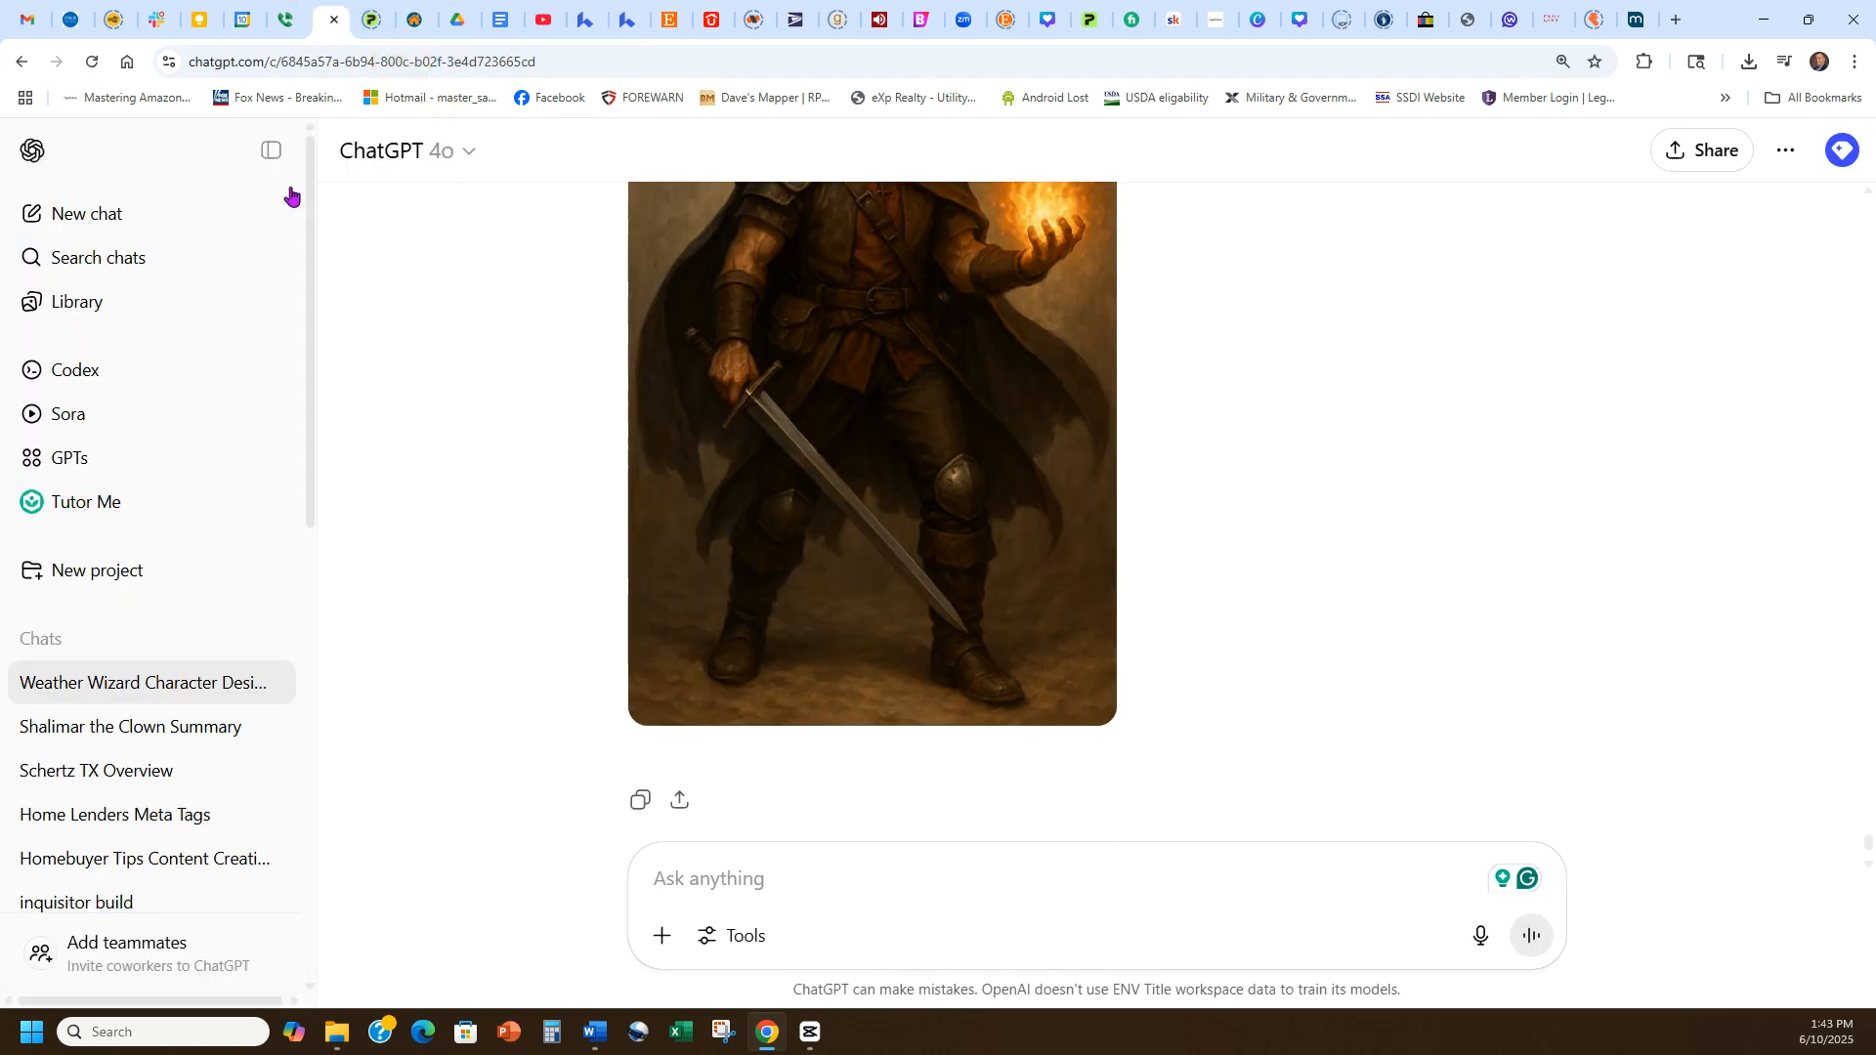
pyautogui.click(104, 226)
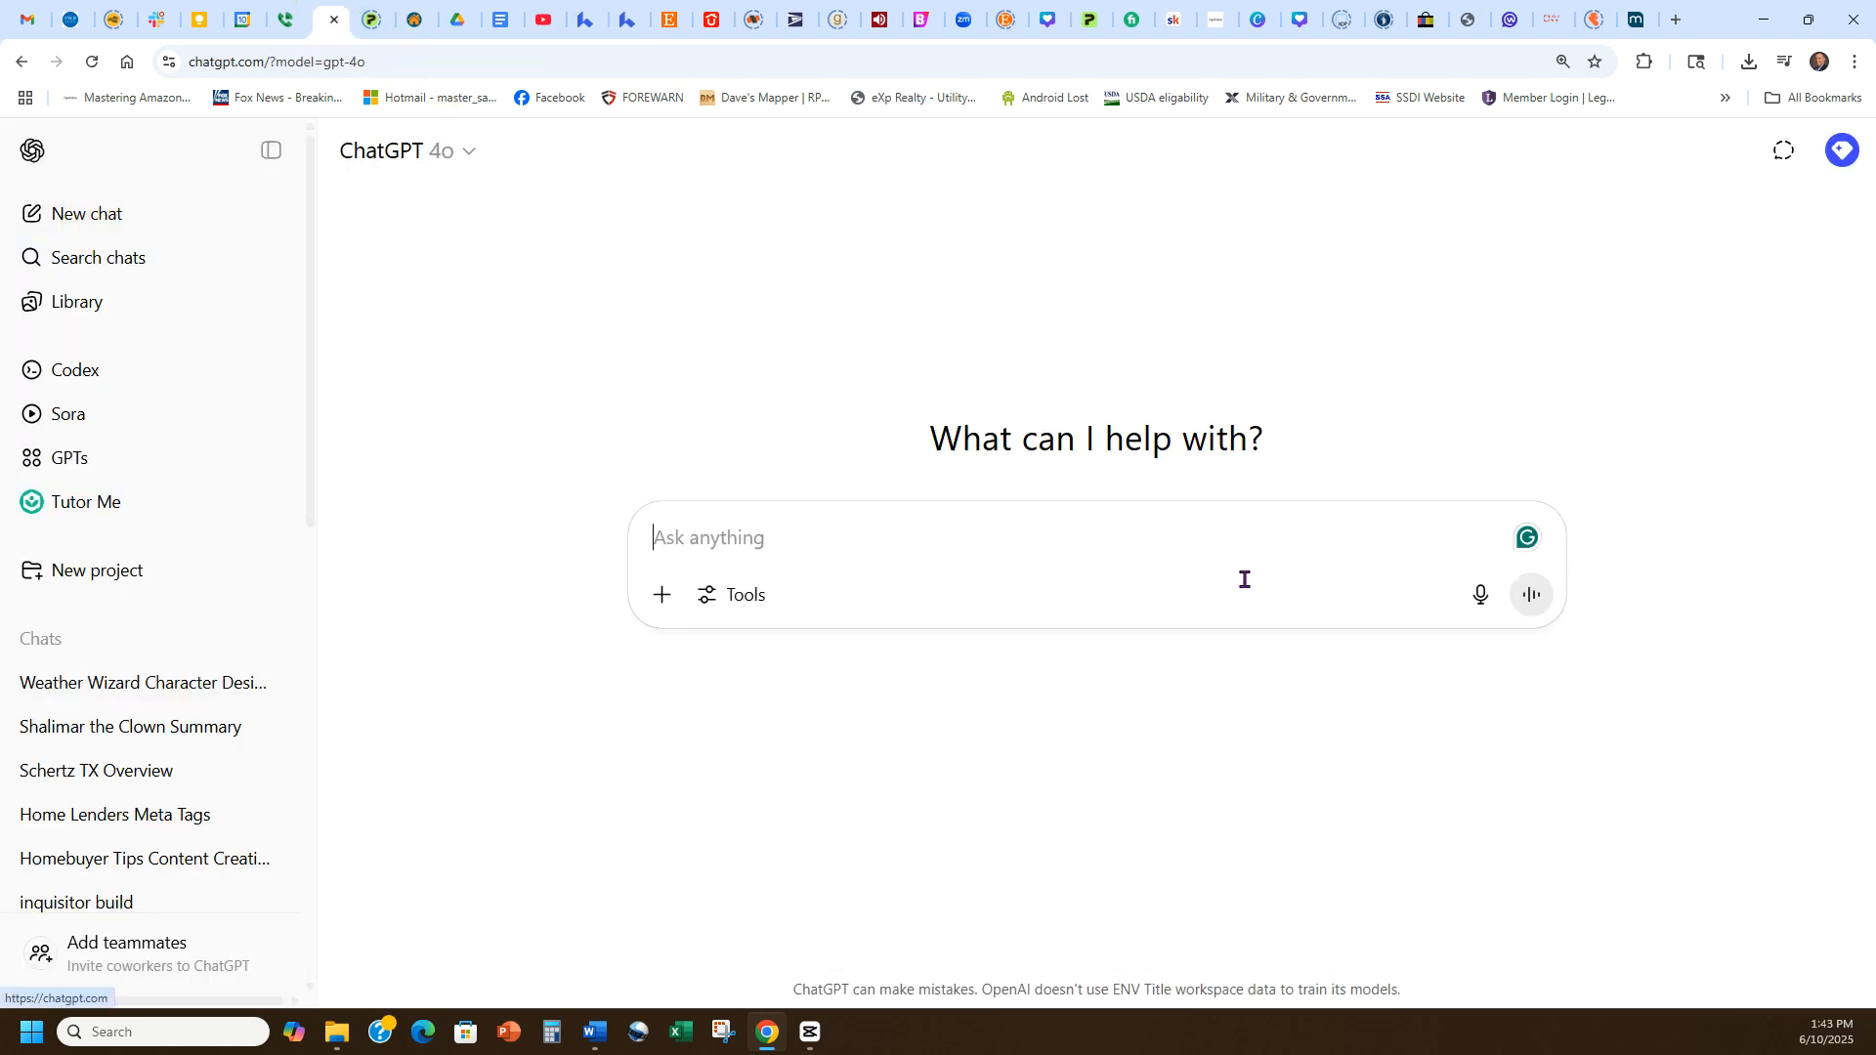
pyautogui.click(1169, 535)
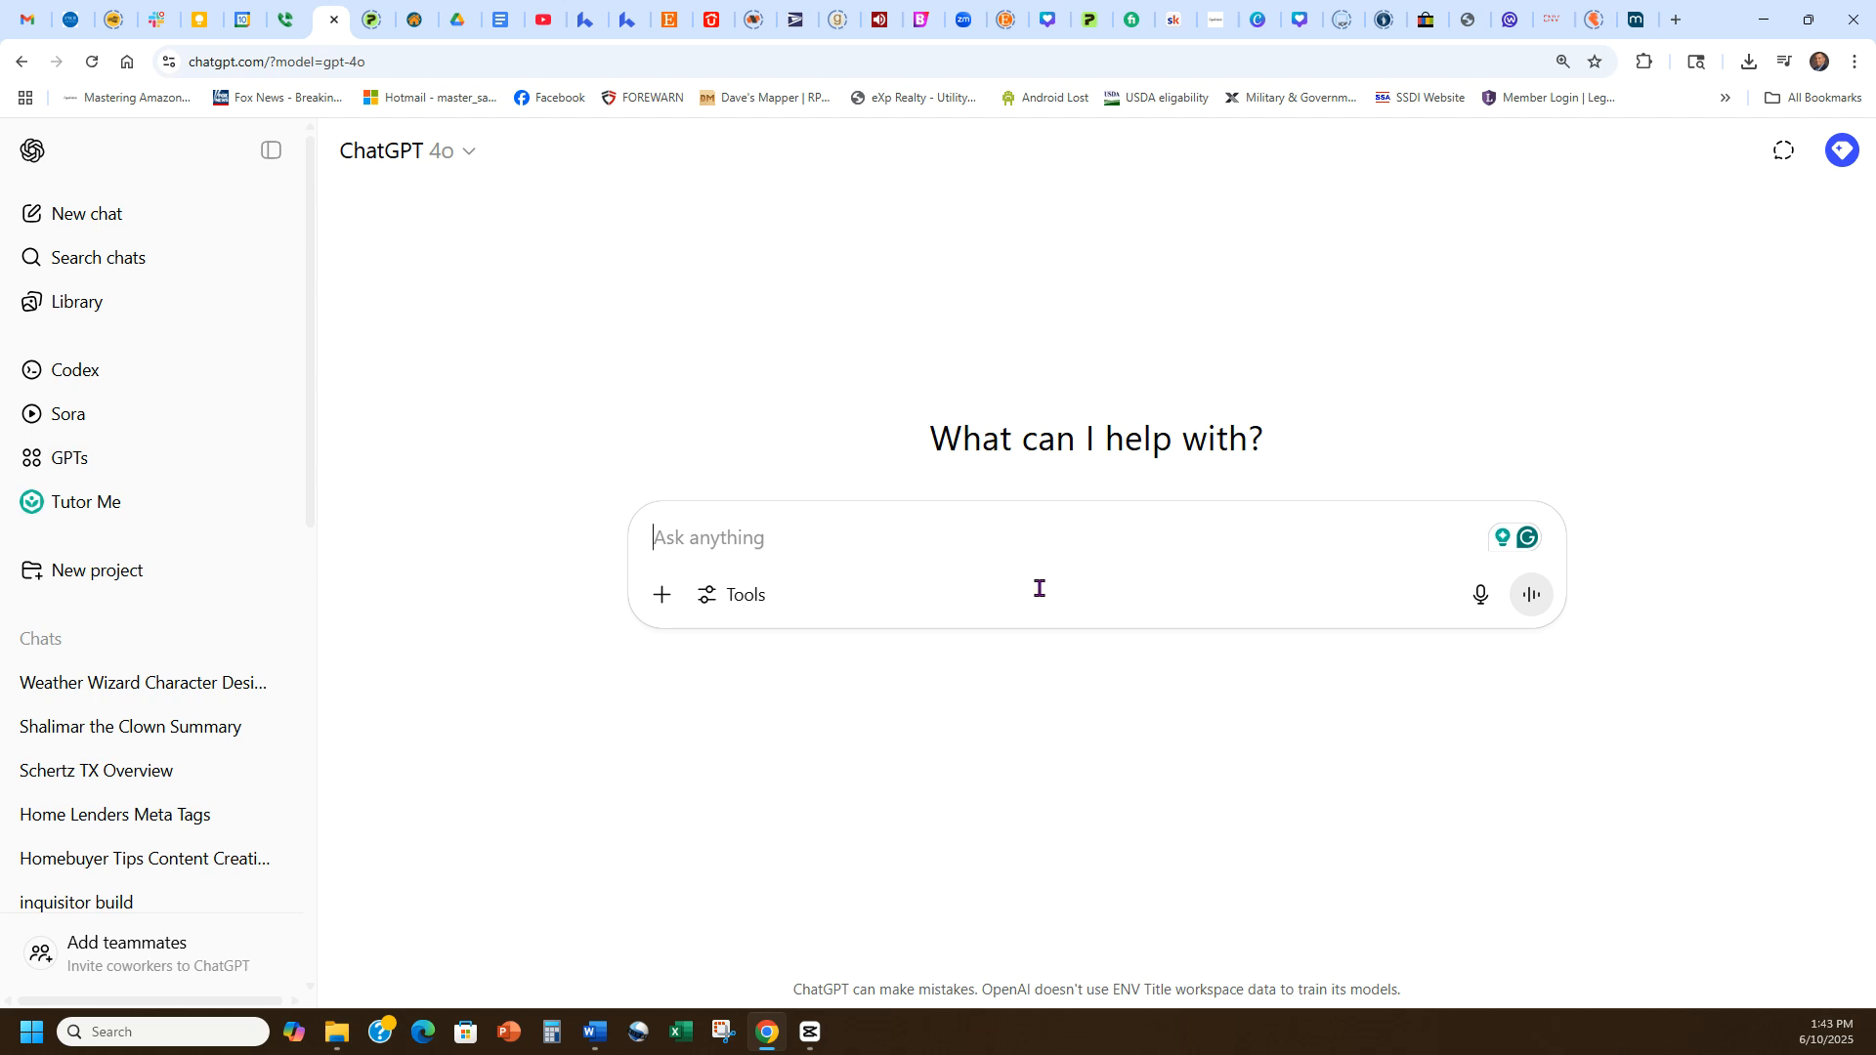
pyautogui.write('pl')
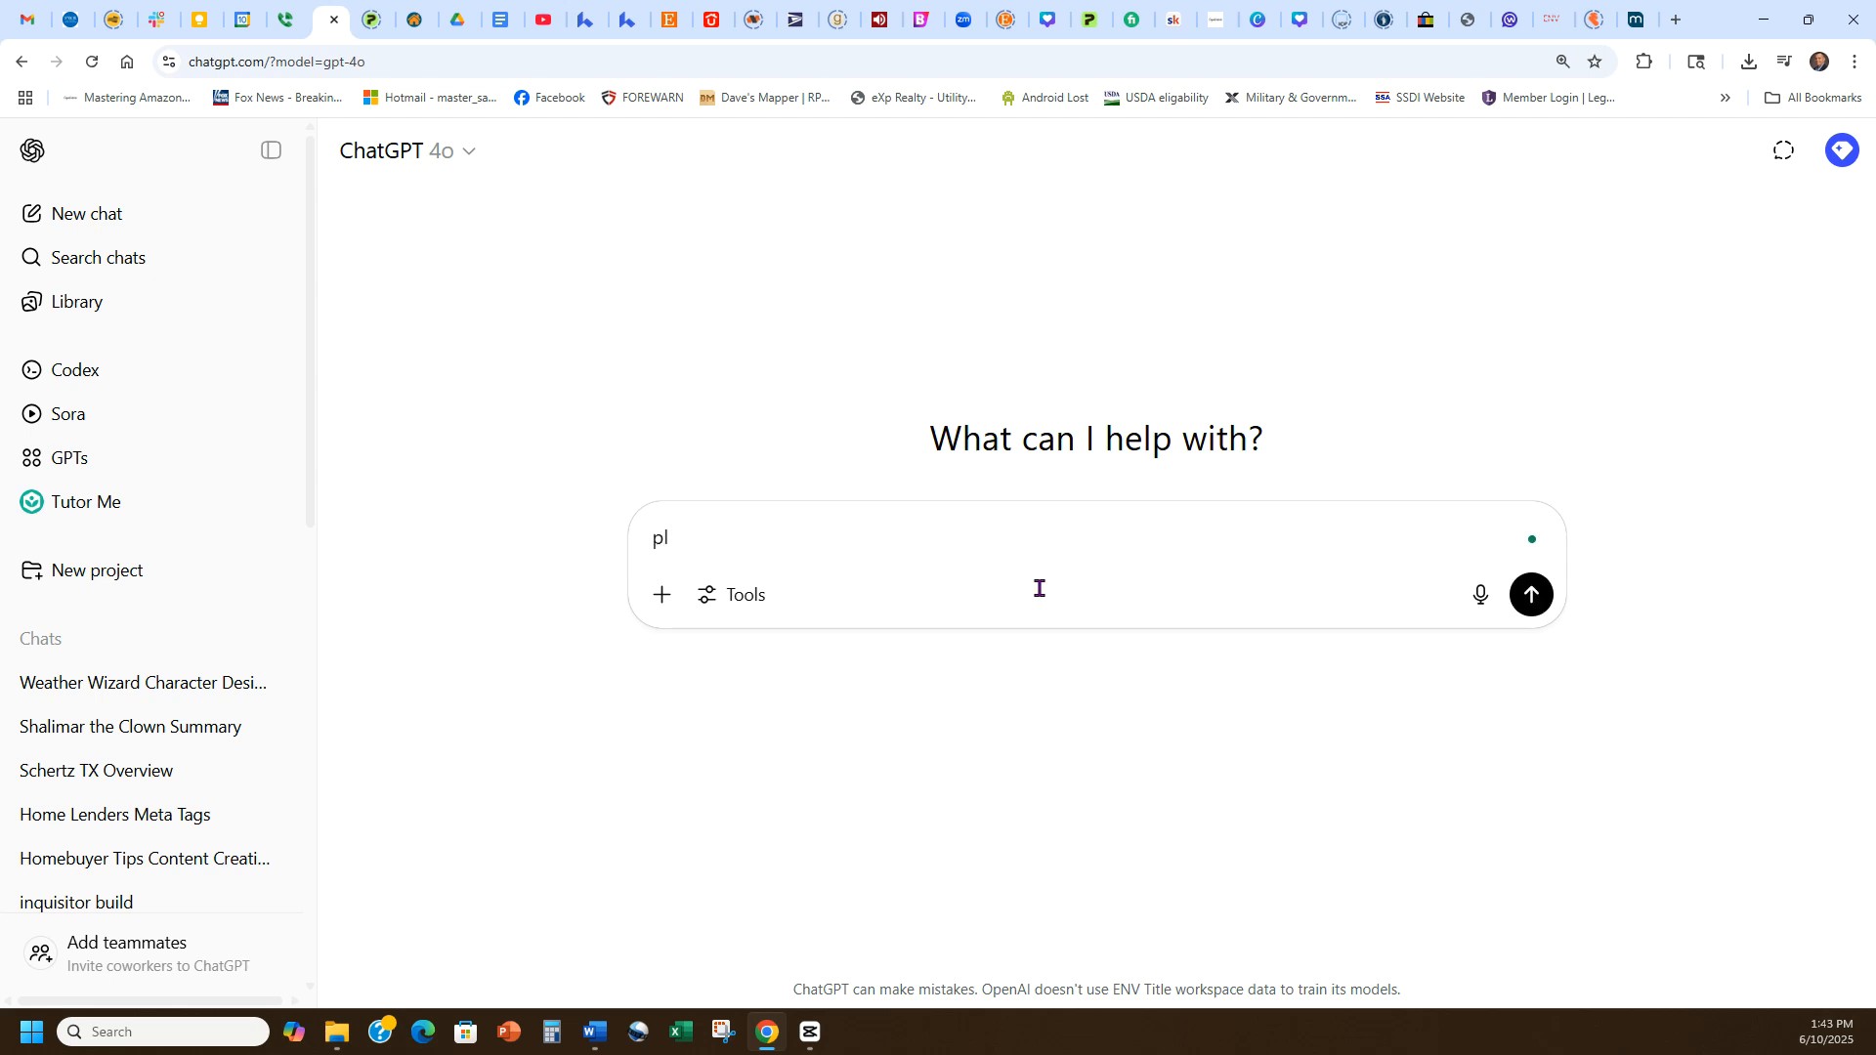
pyautogui.write('oese give me top tren')
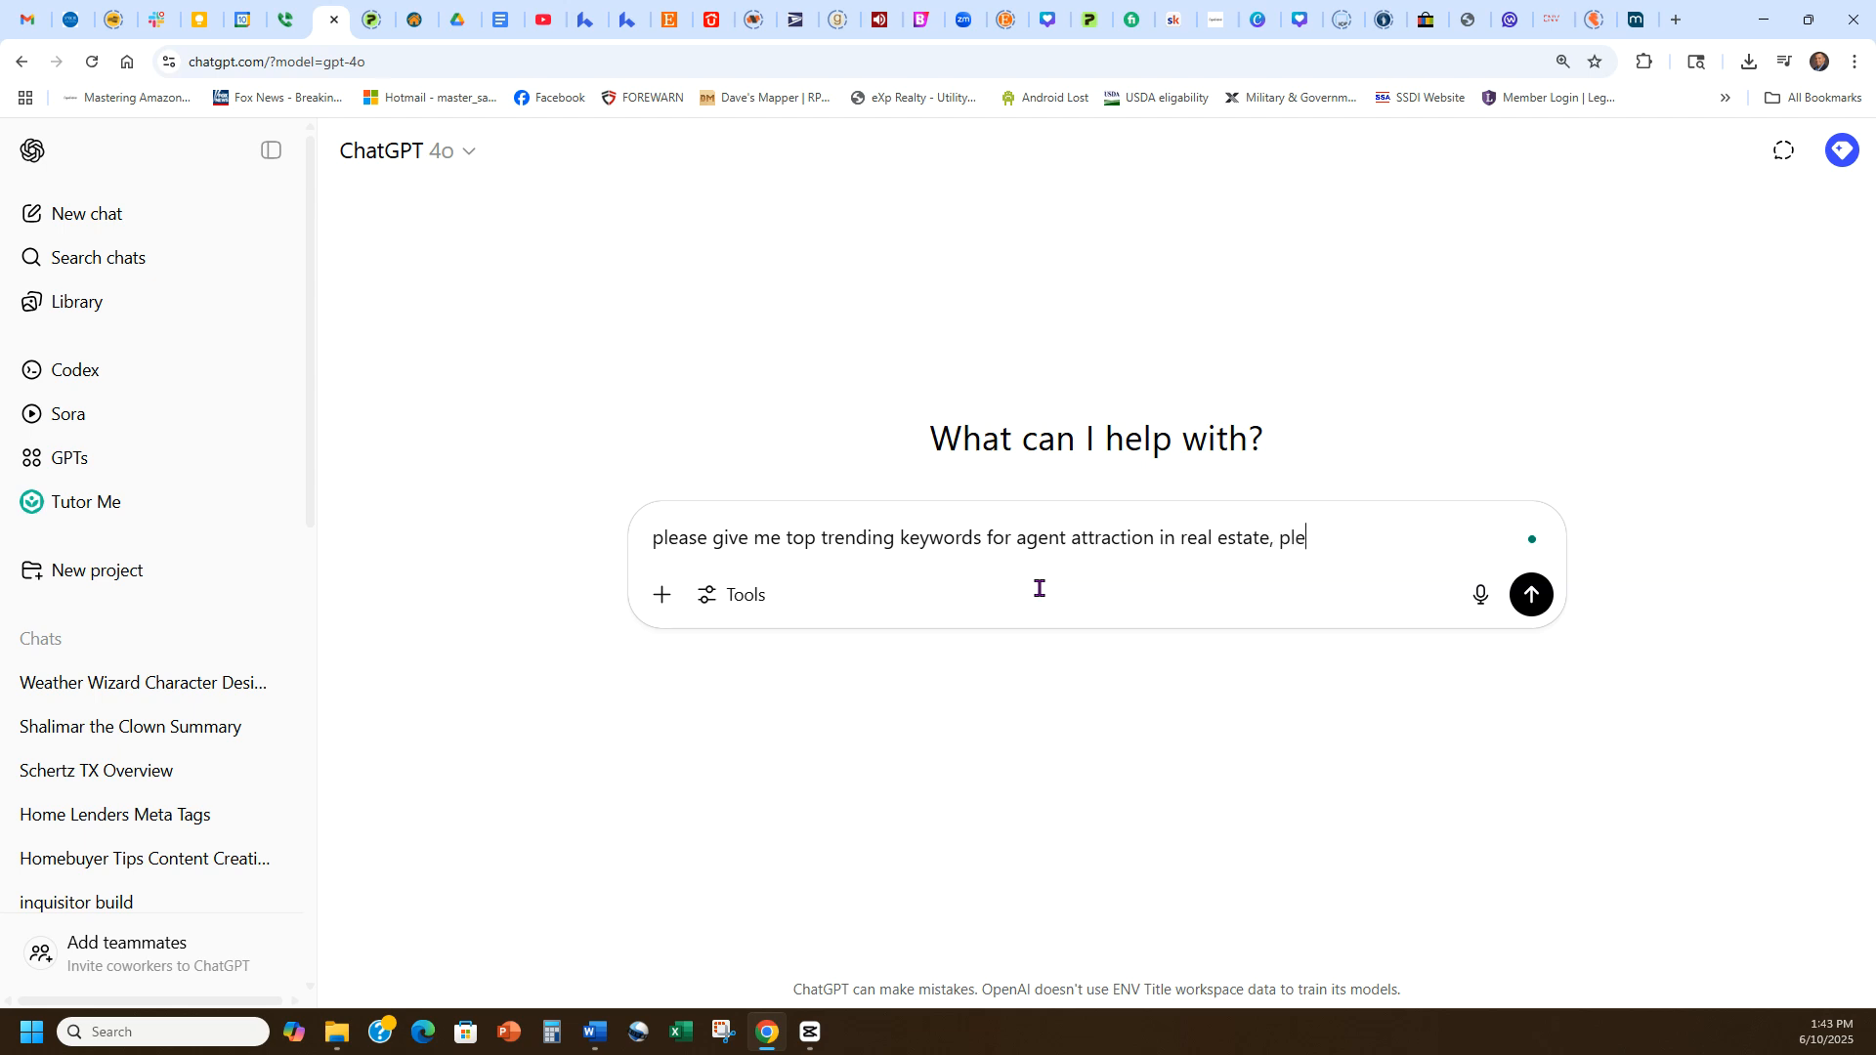
pyautogui.write('them in a list, seperated by a com')
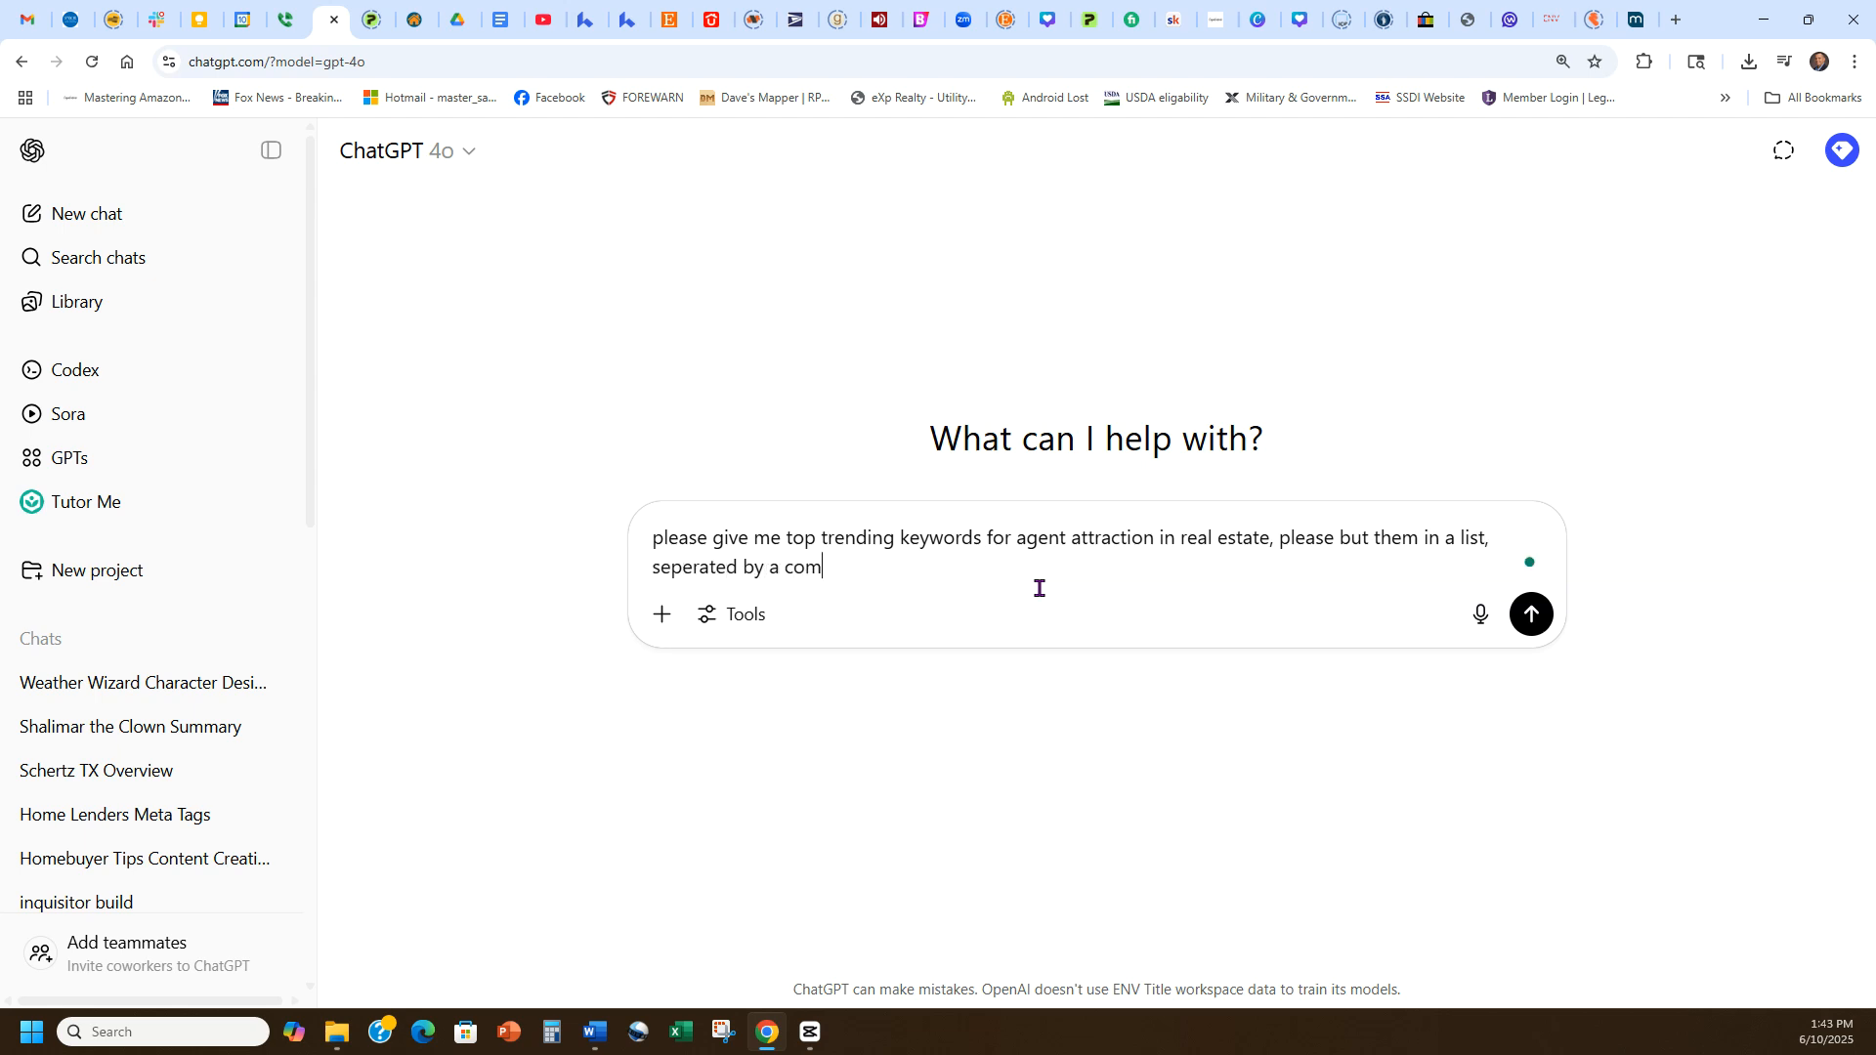
pyautogui.write(' than 100 characters')
pyautogui.press('Return')
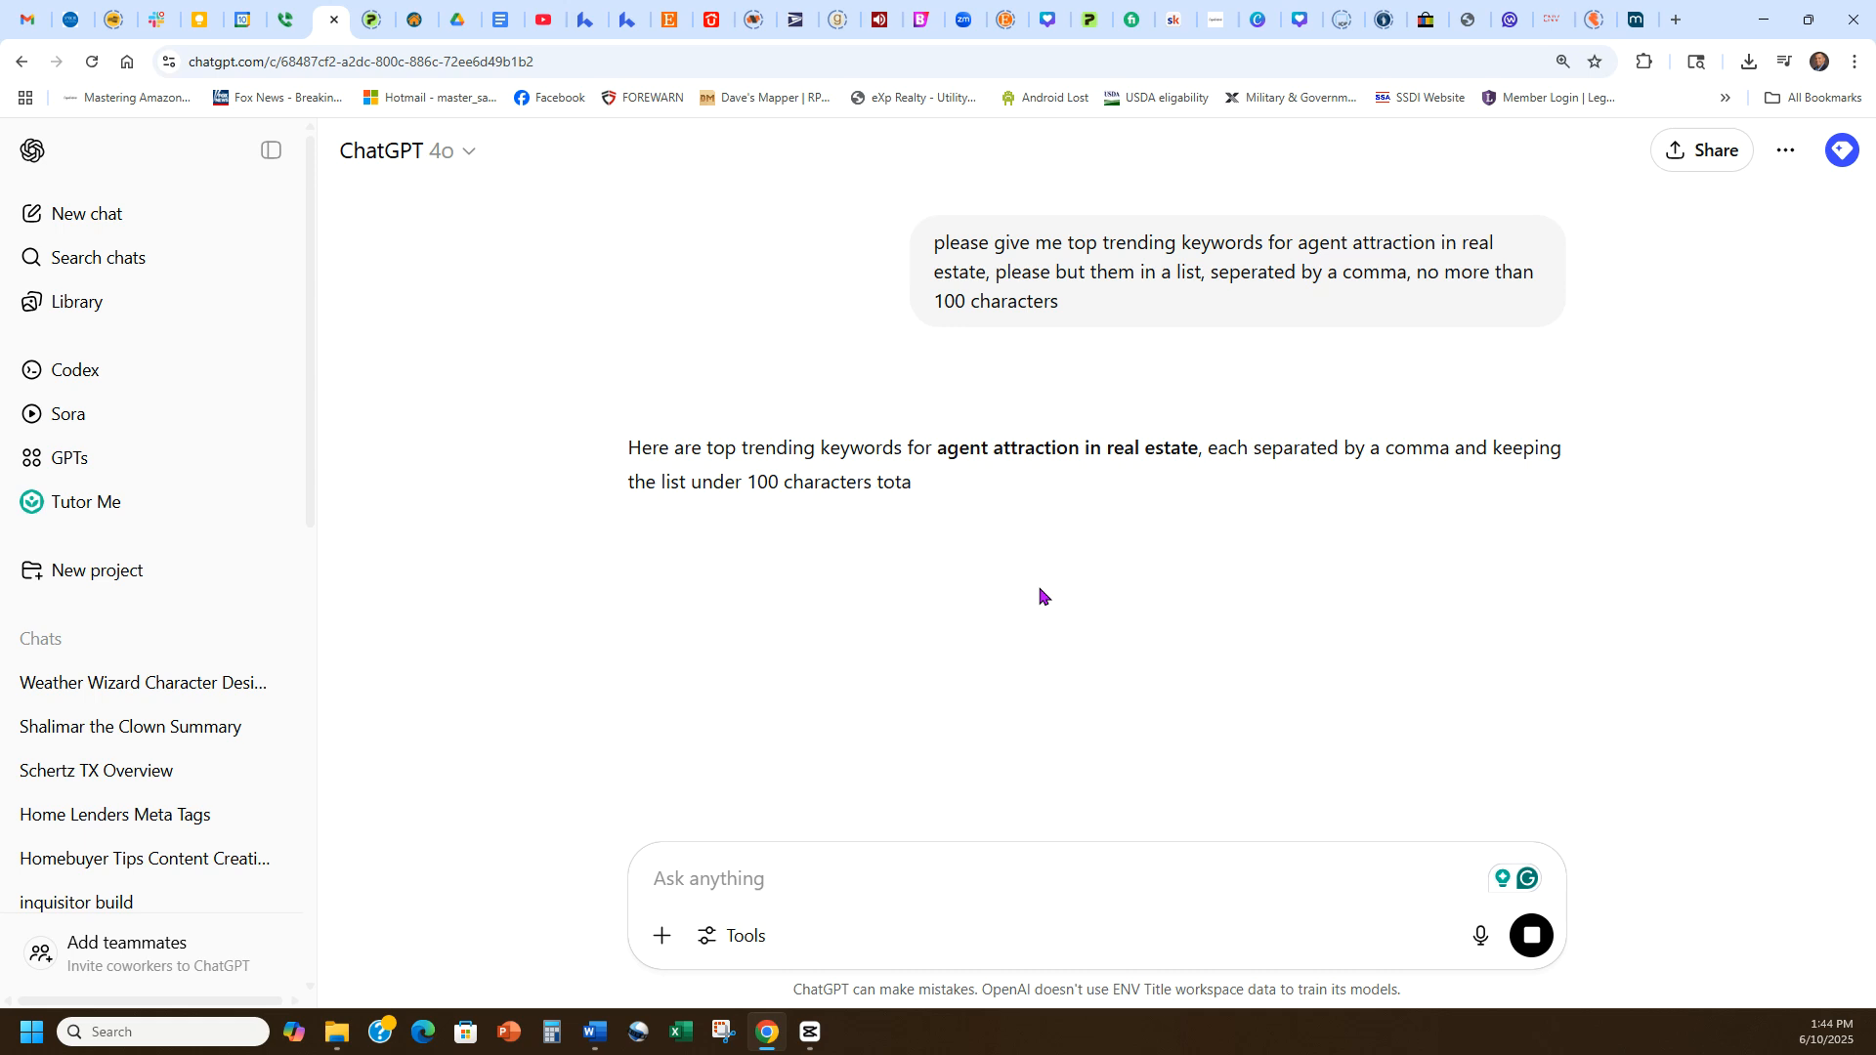
# Select and copy the comma-separated keyword list from ChatGPT's reply.
pyautogui.moveTo(1431, 573); pyautogui.dragTo(613, 541)
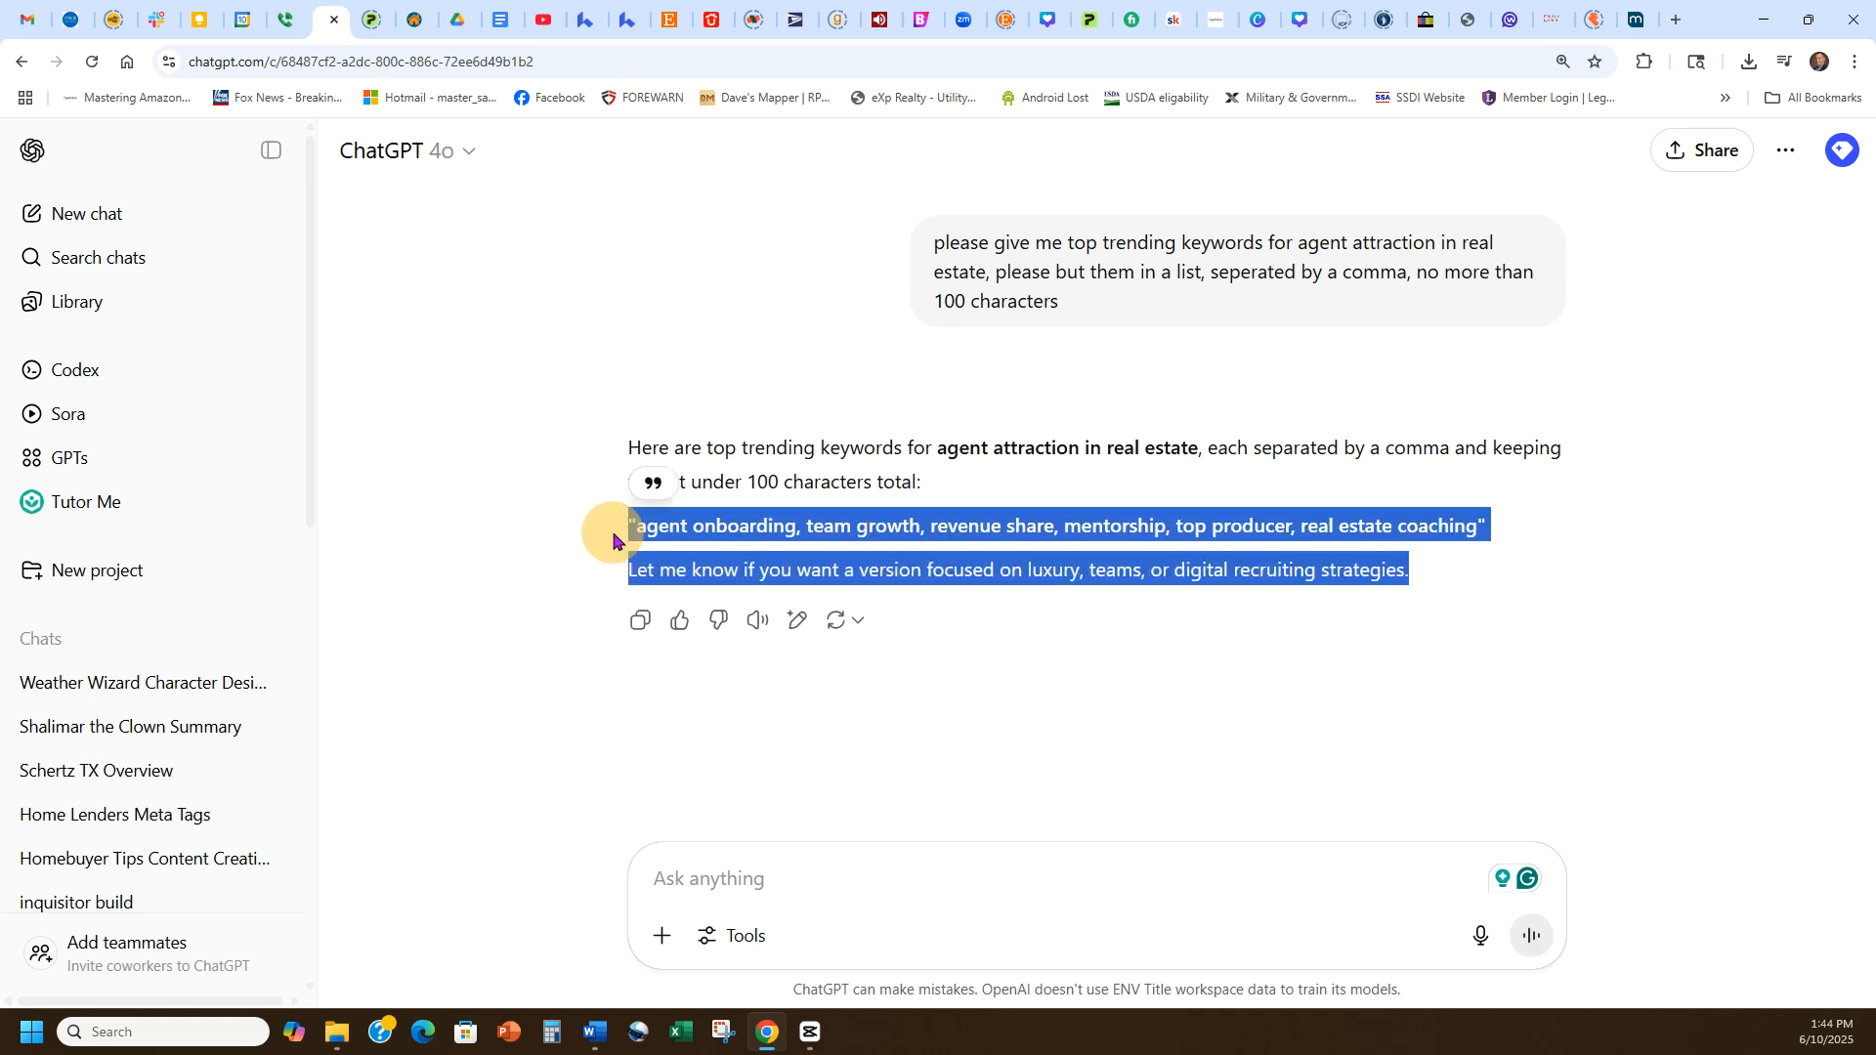
pyautogui.click(1453, 589)
pyautogui.moveTo(1477, 526); pyautogui.dragTo(628, 529)
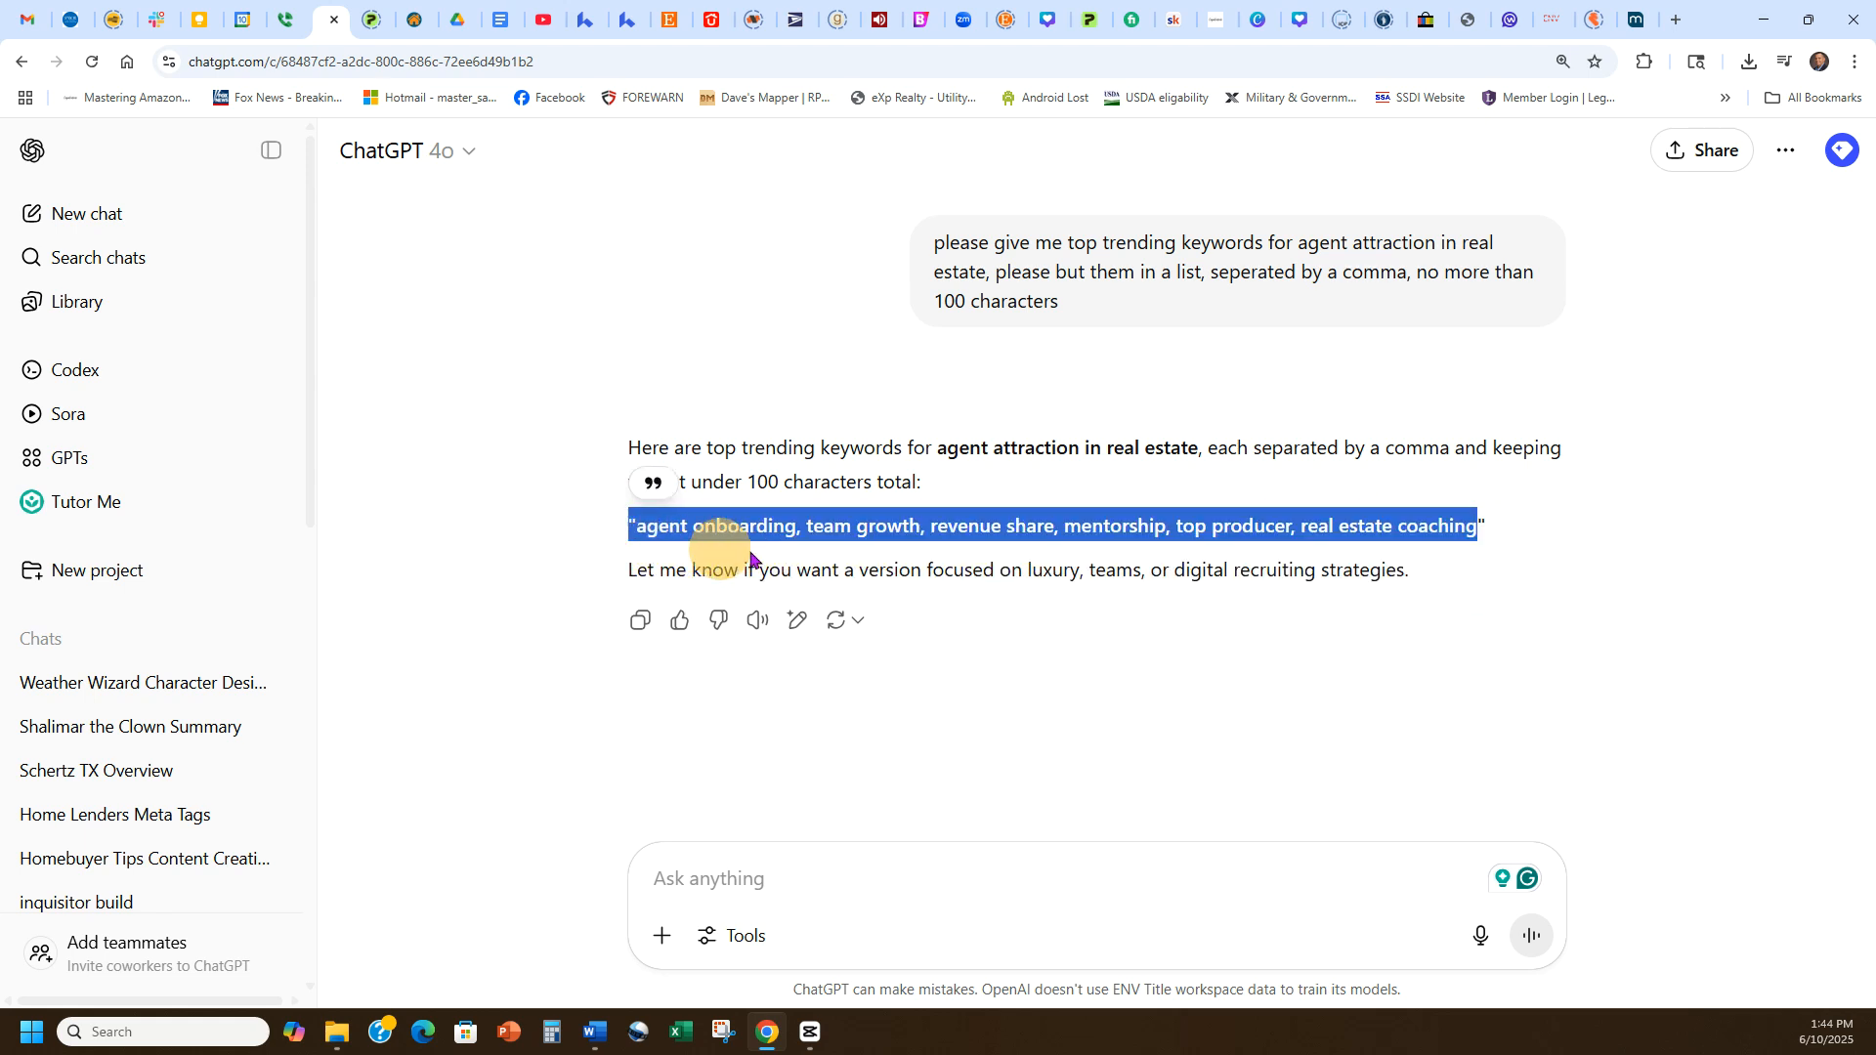
pyautogui.click(758, 559)
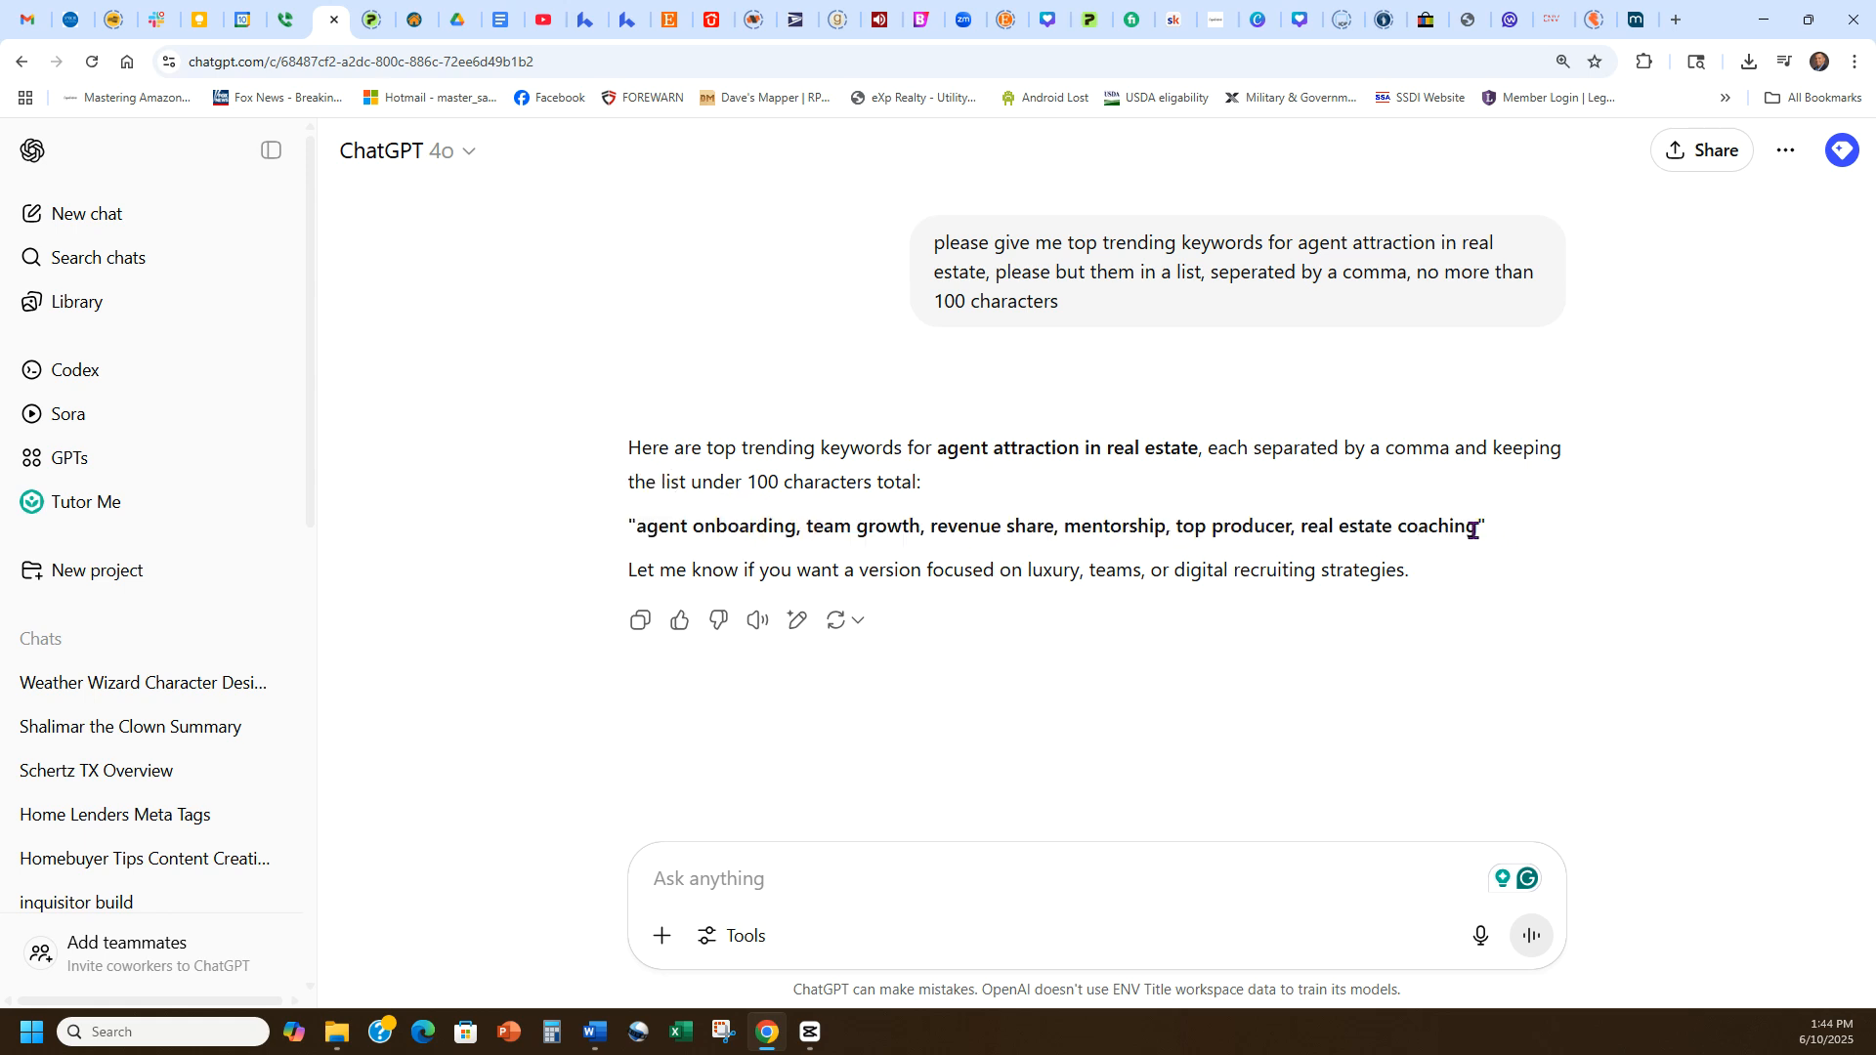
pyautogui.moveTo(1477, 531); pyautogui.dragTo(636, 527)
pyautogui.hotkey('ctrl', 'c')
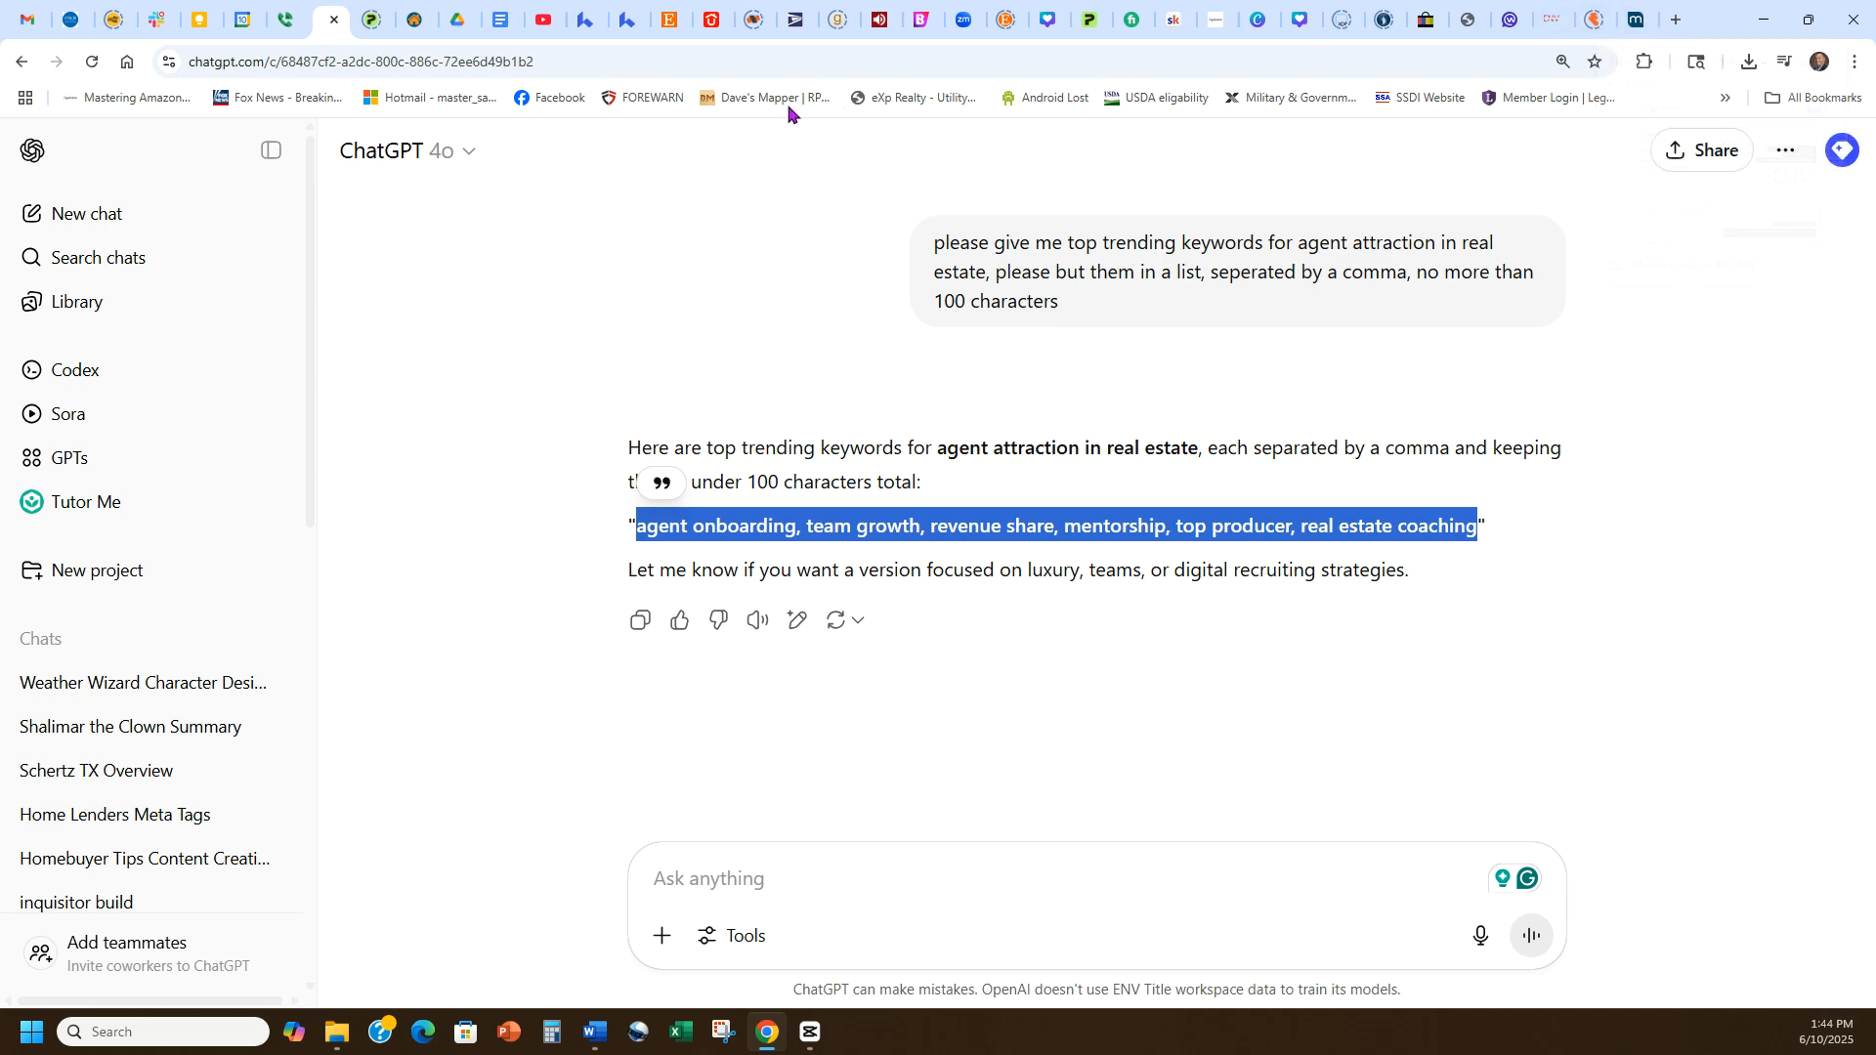
# Paste the keywords into the landing page's SEO keyword field and run Get Analysis.
pyautogui.click(628, 19)
pyautogui.click(285, 379)
pyautogui.hotkey('ctrl', 'v')
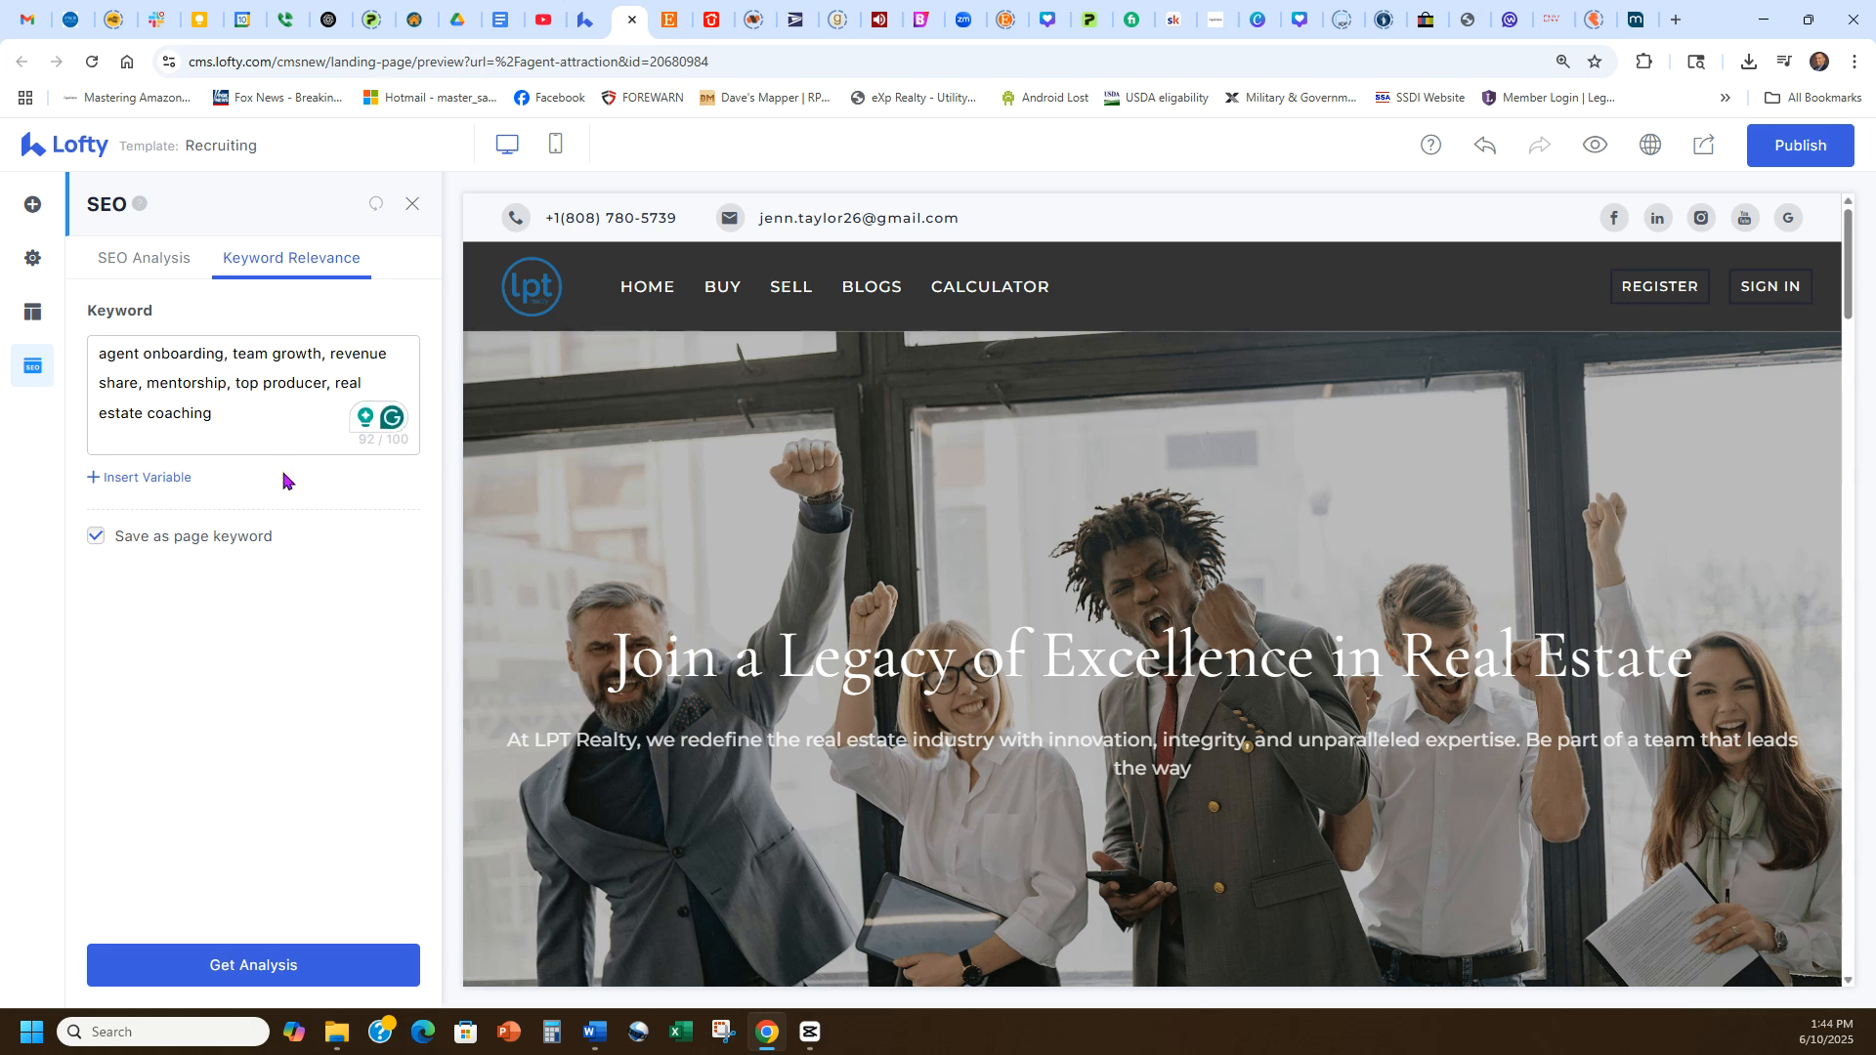
pyautogui.click(274, 963)
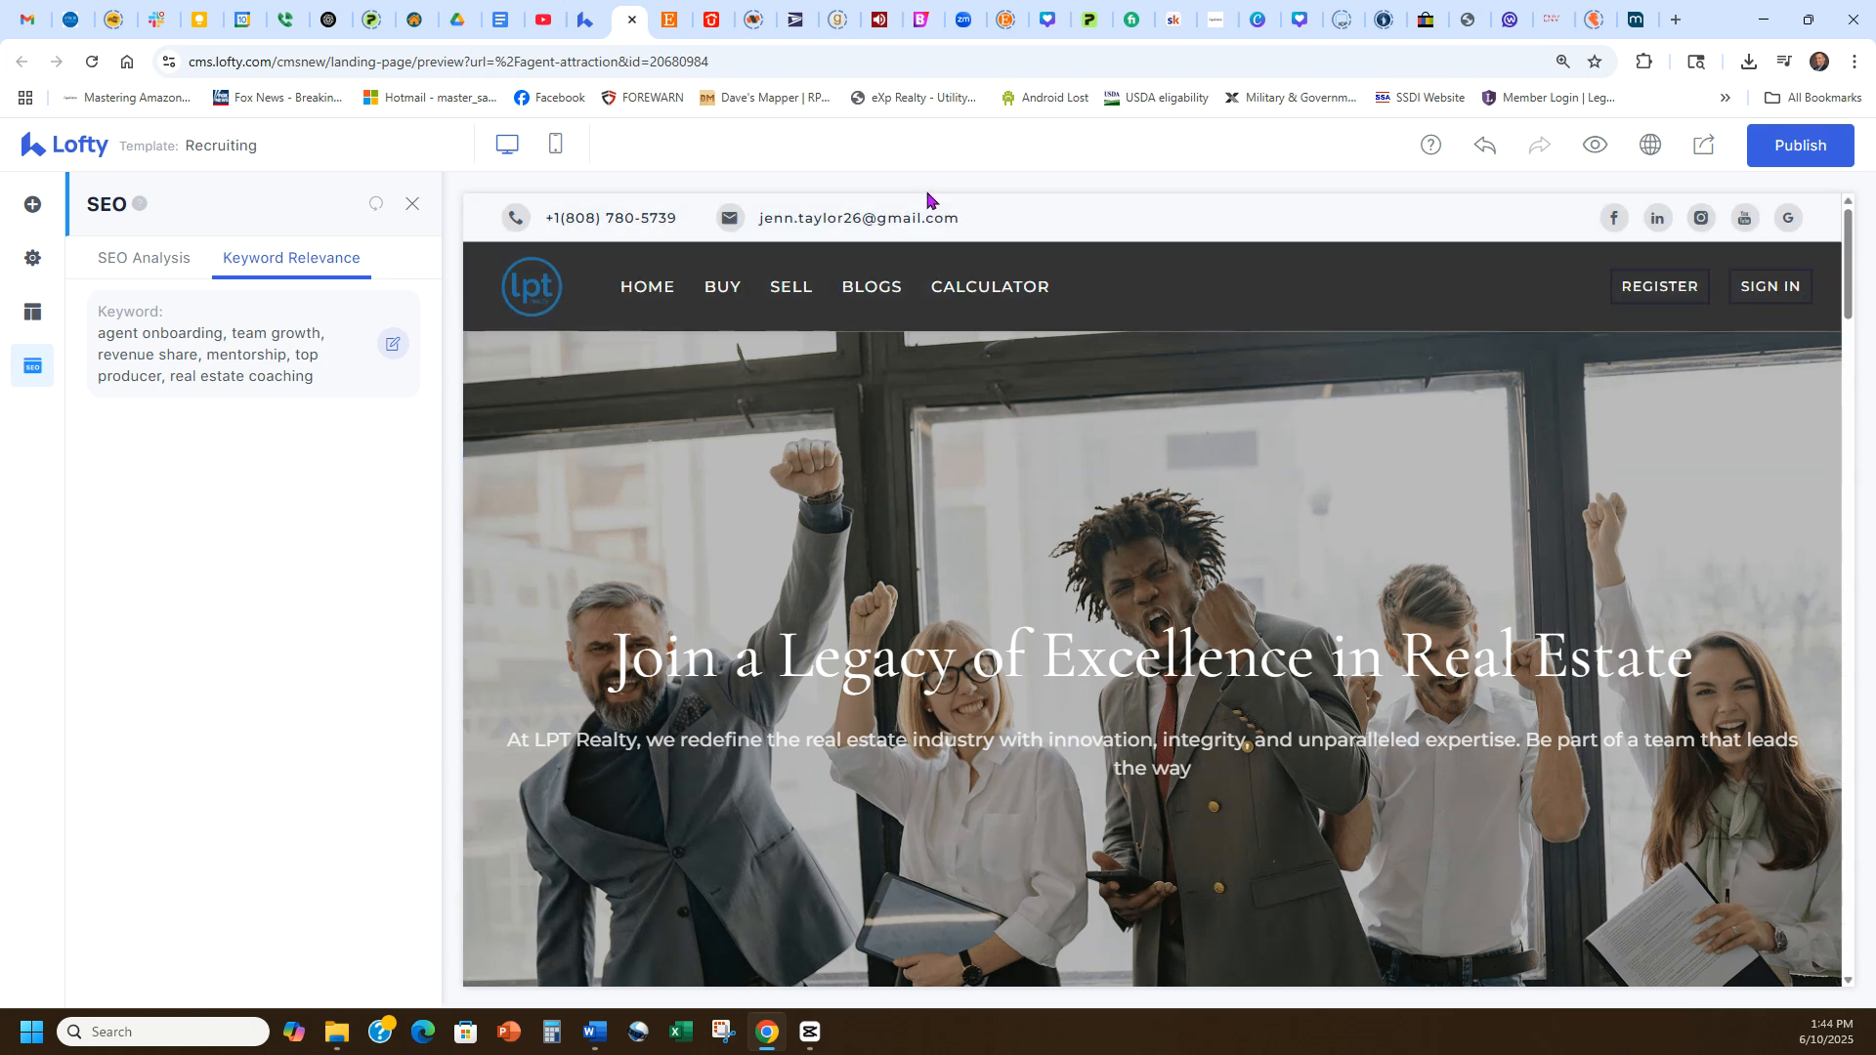
# Publish the landing page and choose Post to Social to open the post creator.
pyautogui.click(1796, 144)
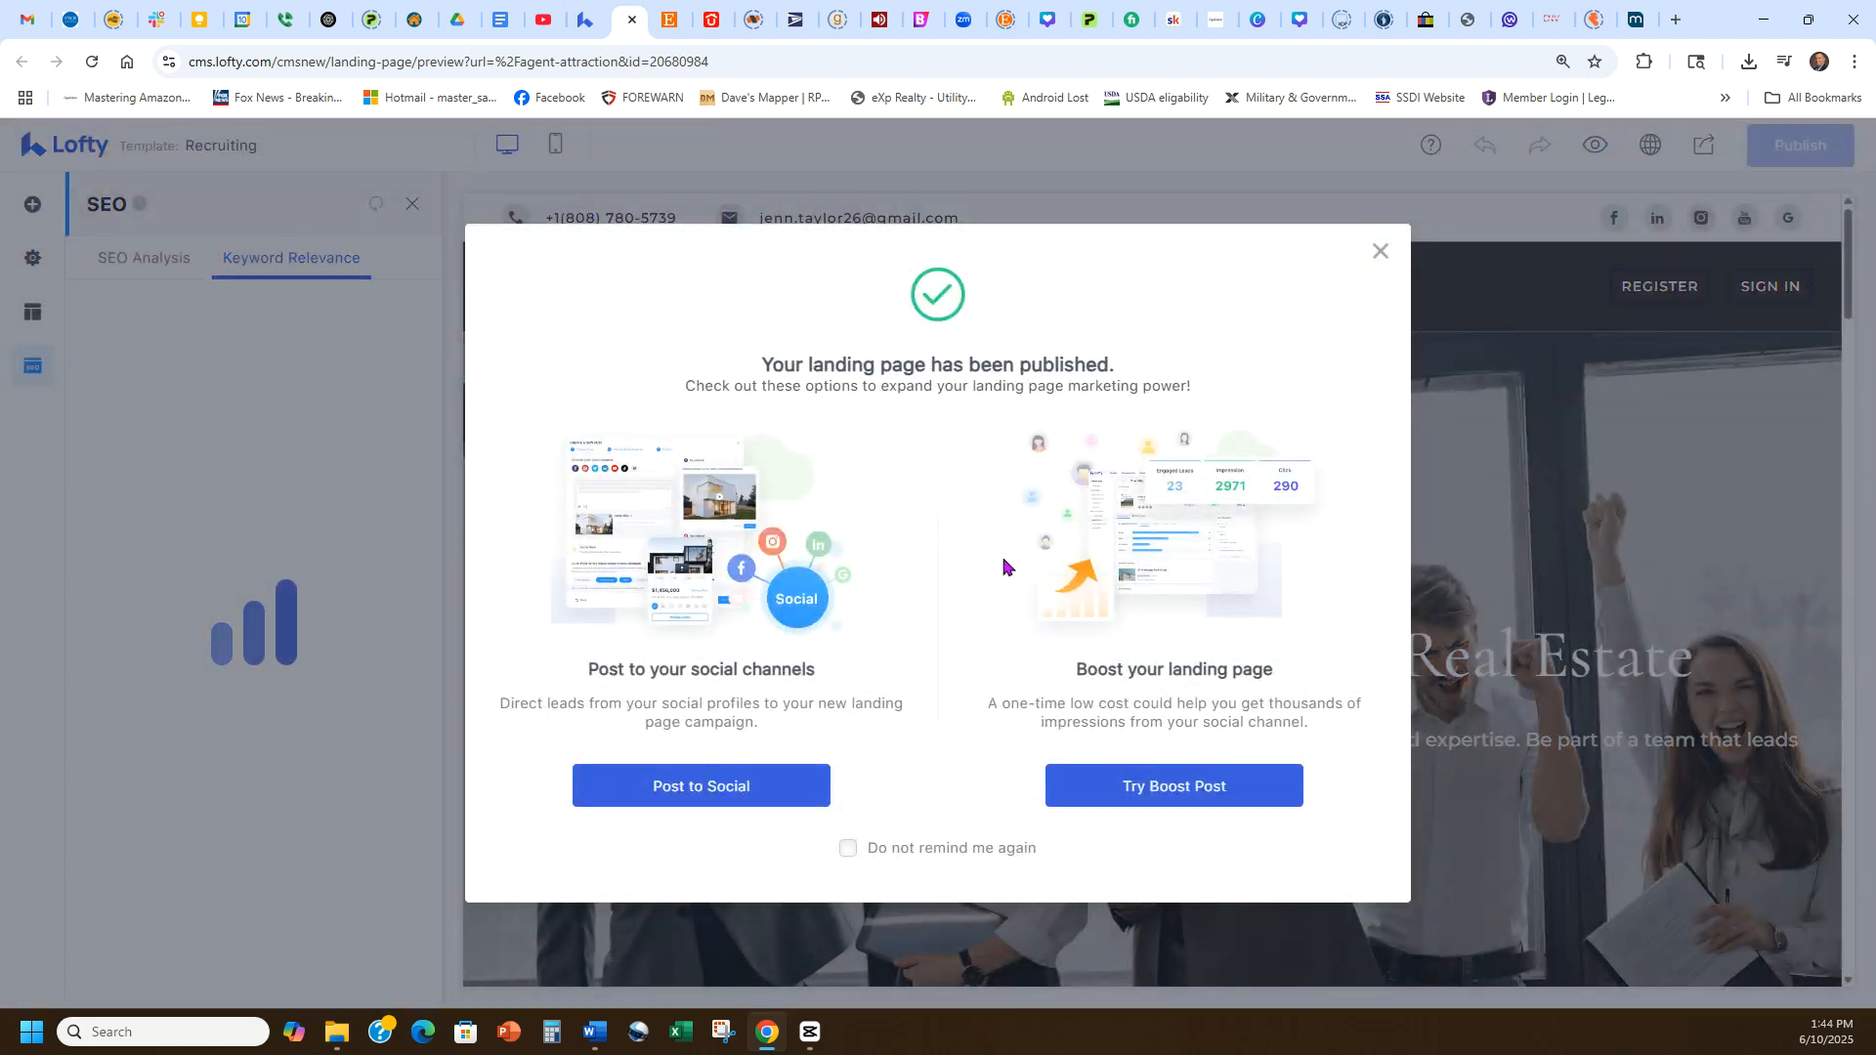
pyautogui.click(755, 782)
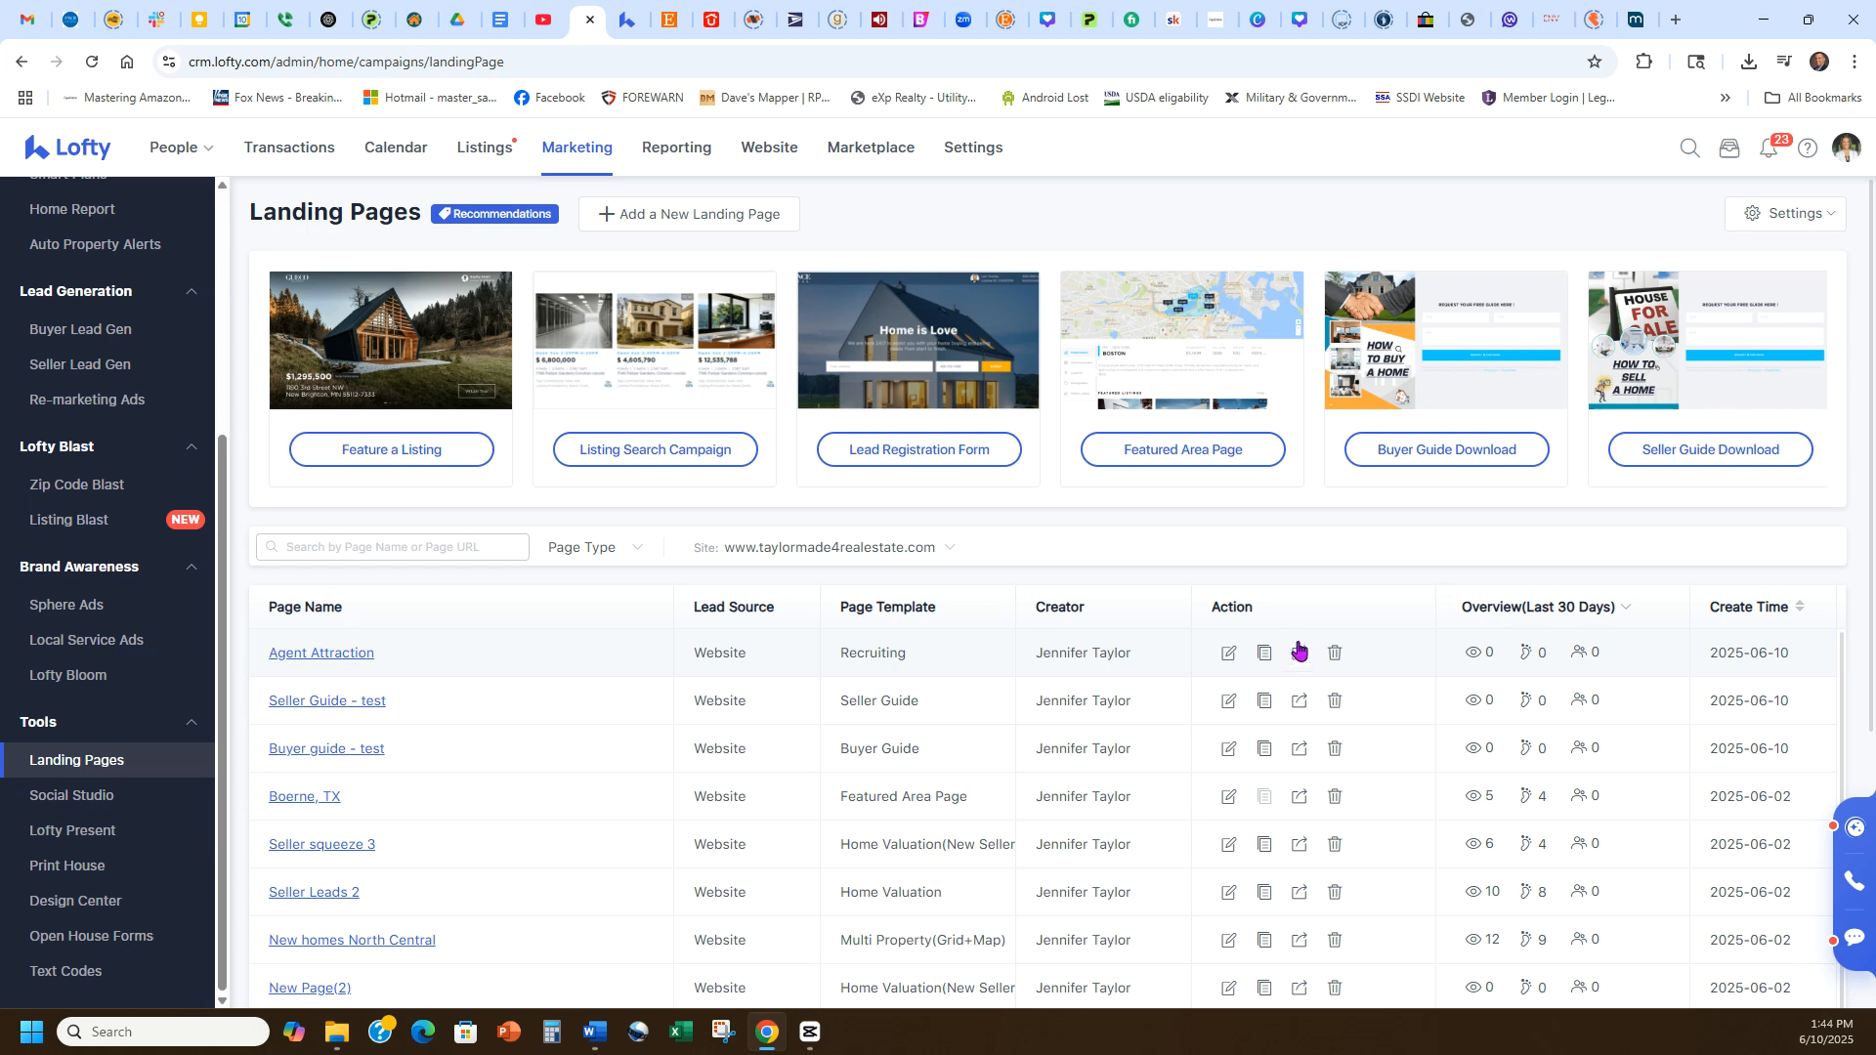
pyautogui.click(628, 19)
pyautogui.click(702, 785)
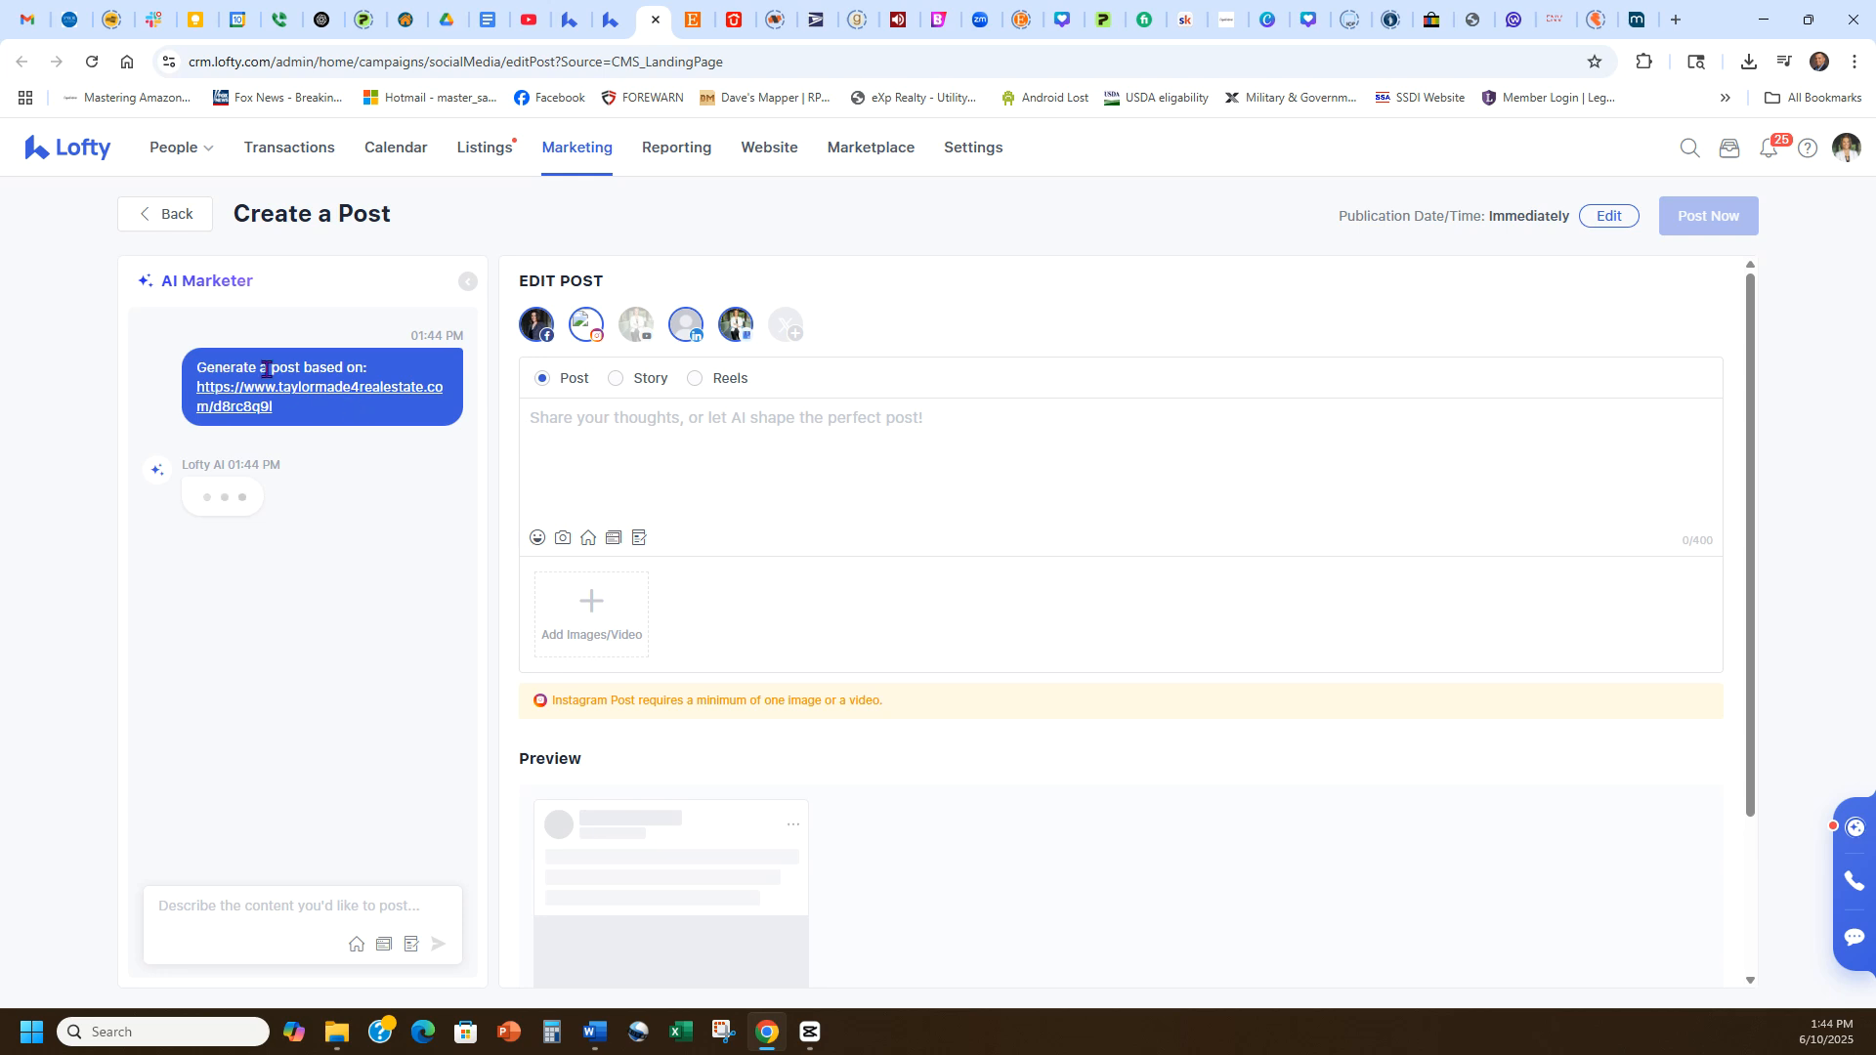
# Copy the AI Marketer prompt containing the page link and start a new Facebook post in a new tab.
pyautogui.moveTo(200, 367); pyautogui.dragTo(302, 425)
pyautogui.hotkey('ctrl', 'c')
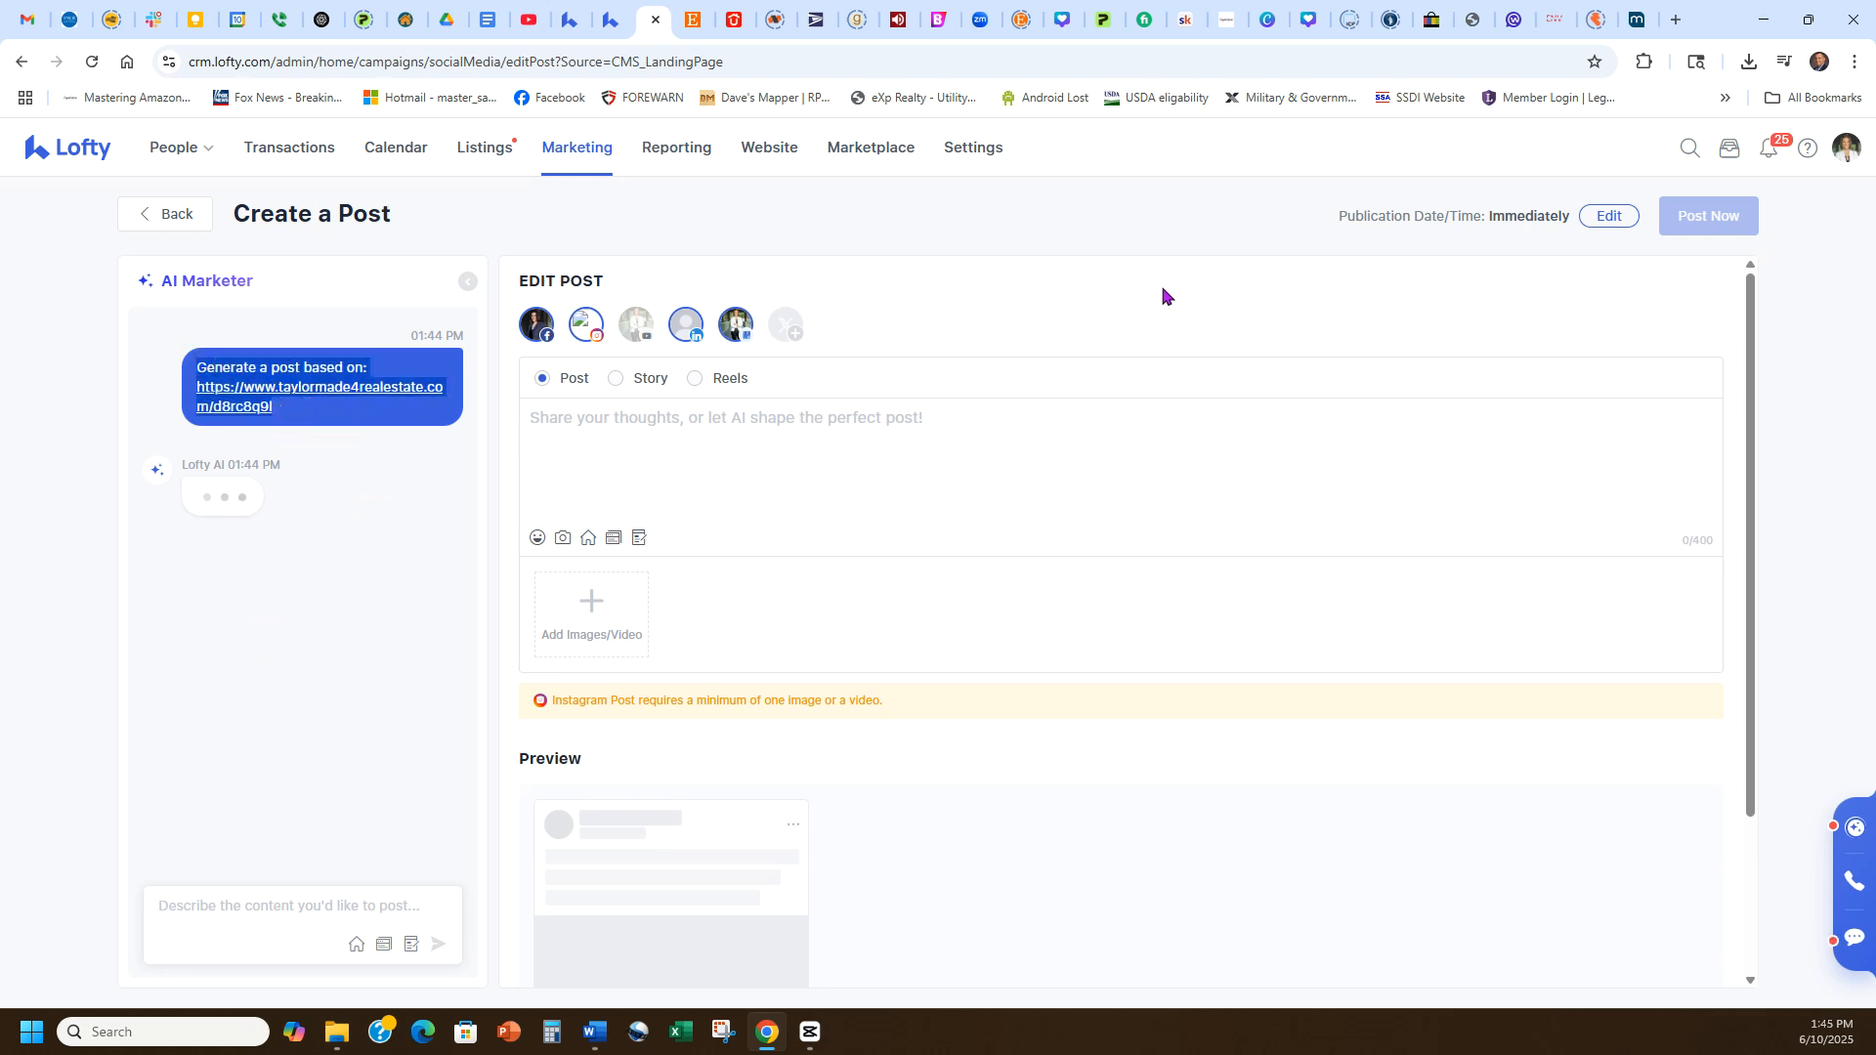
pyautogui.click(1676, 19)
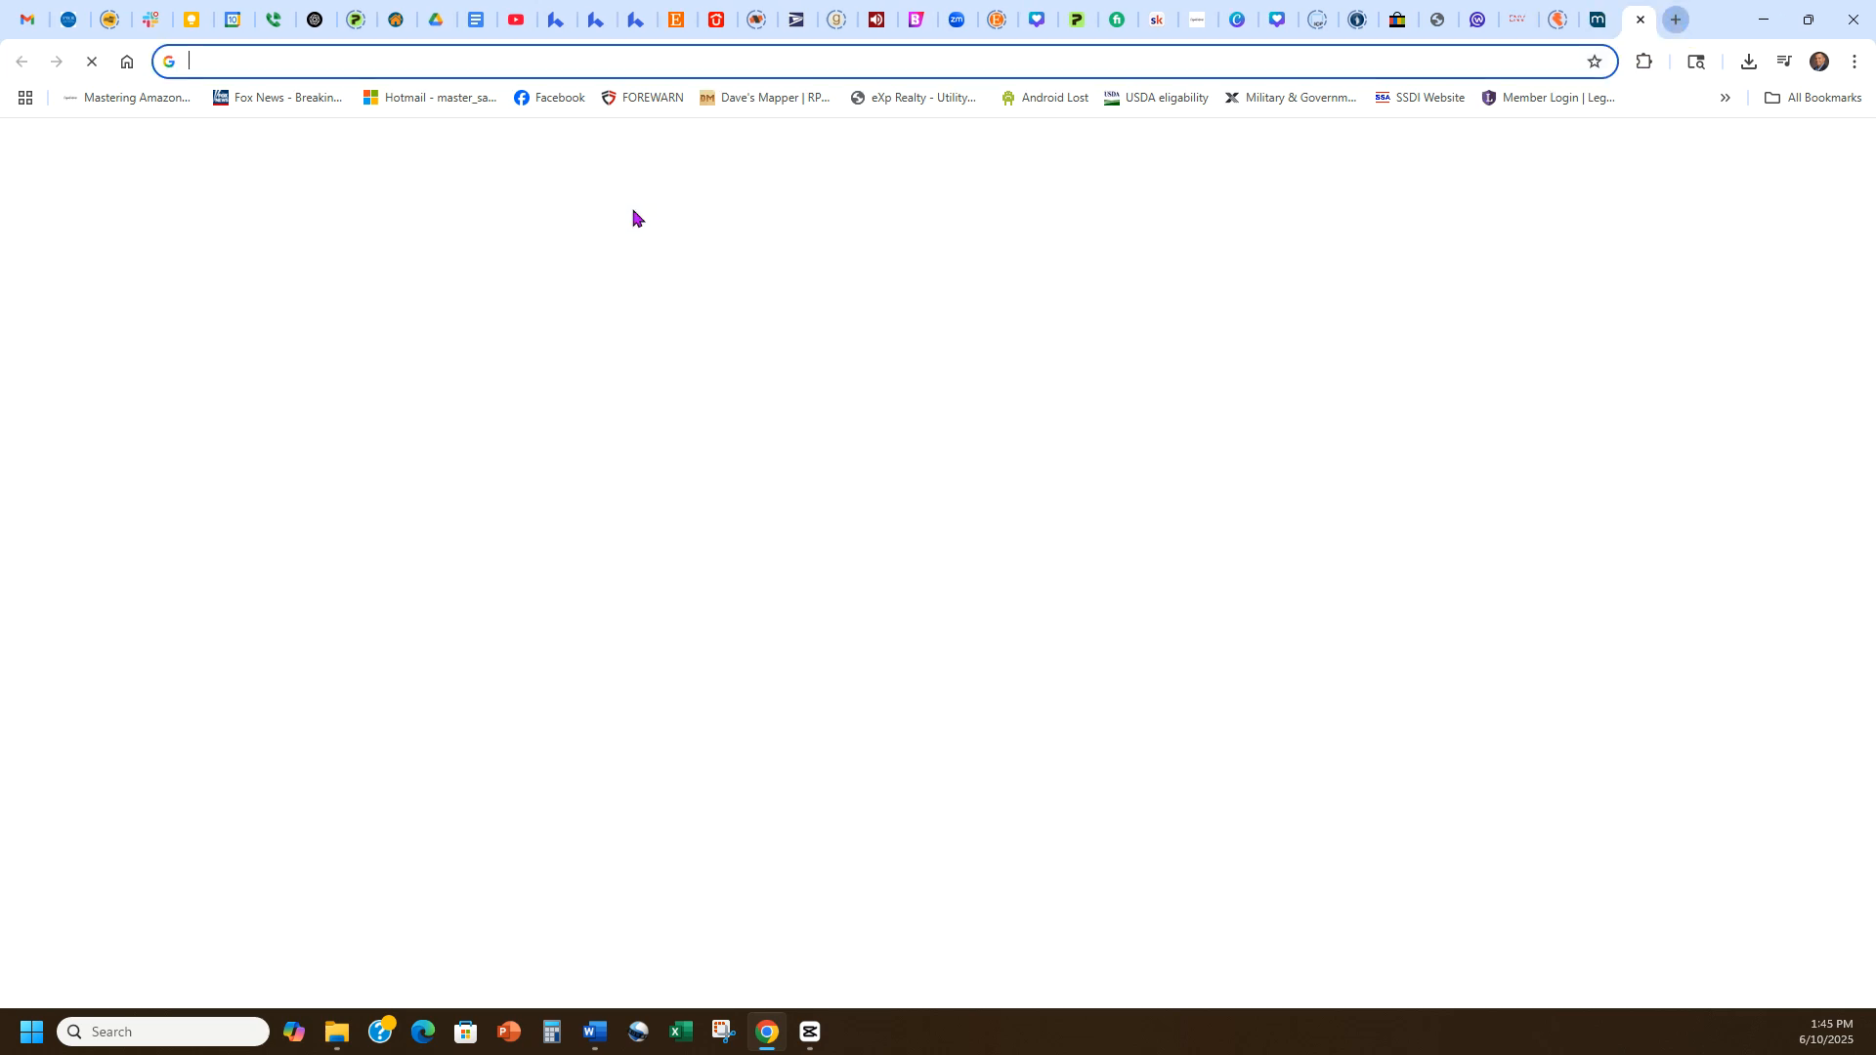
pyautogui.click(538, 106)
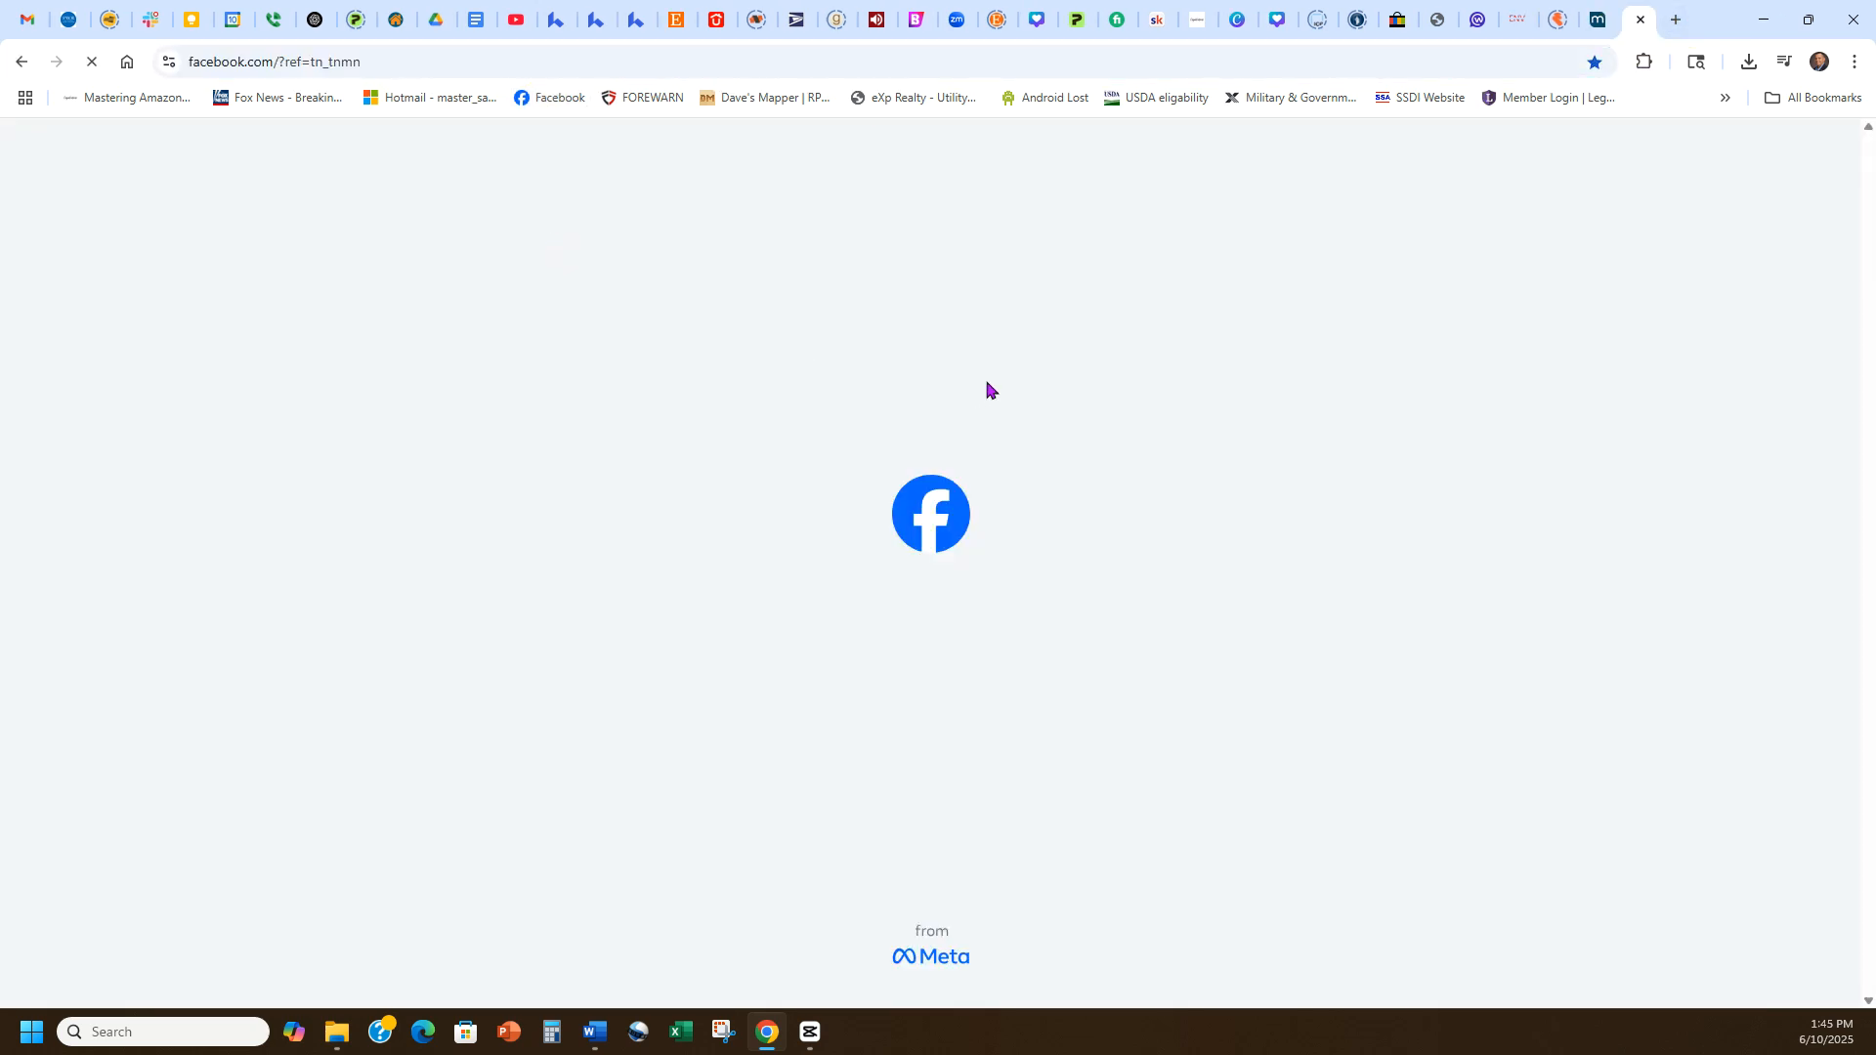
pyautogui.click(999, 224)
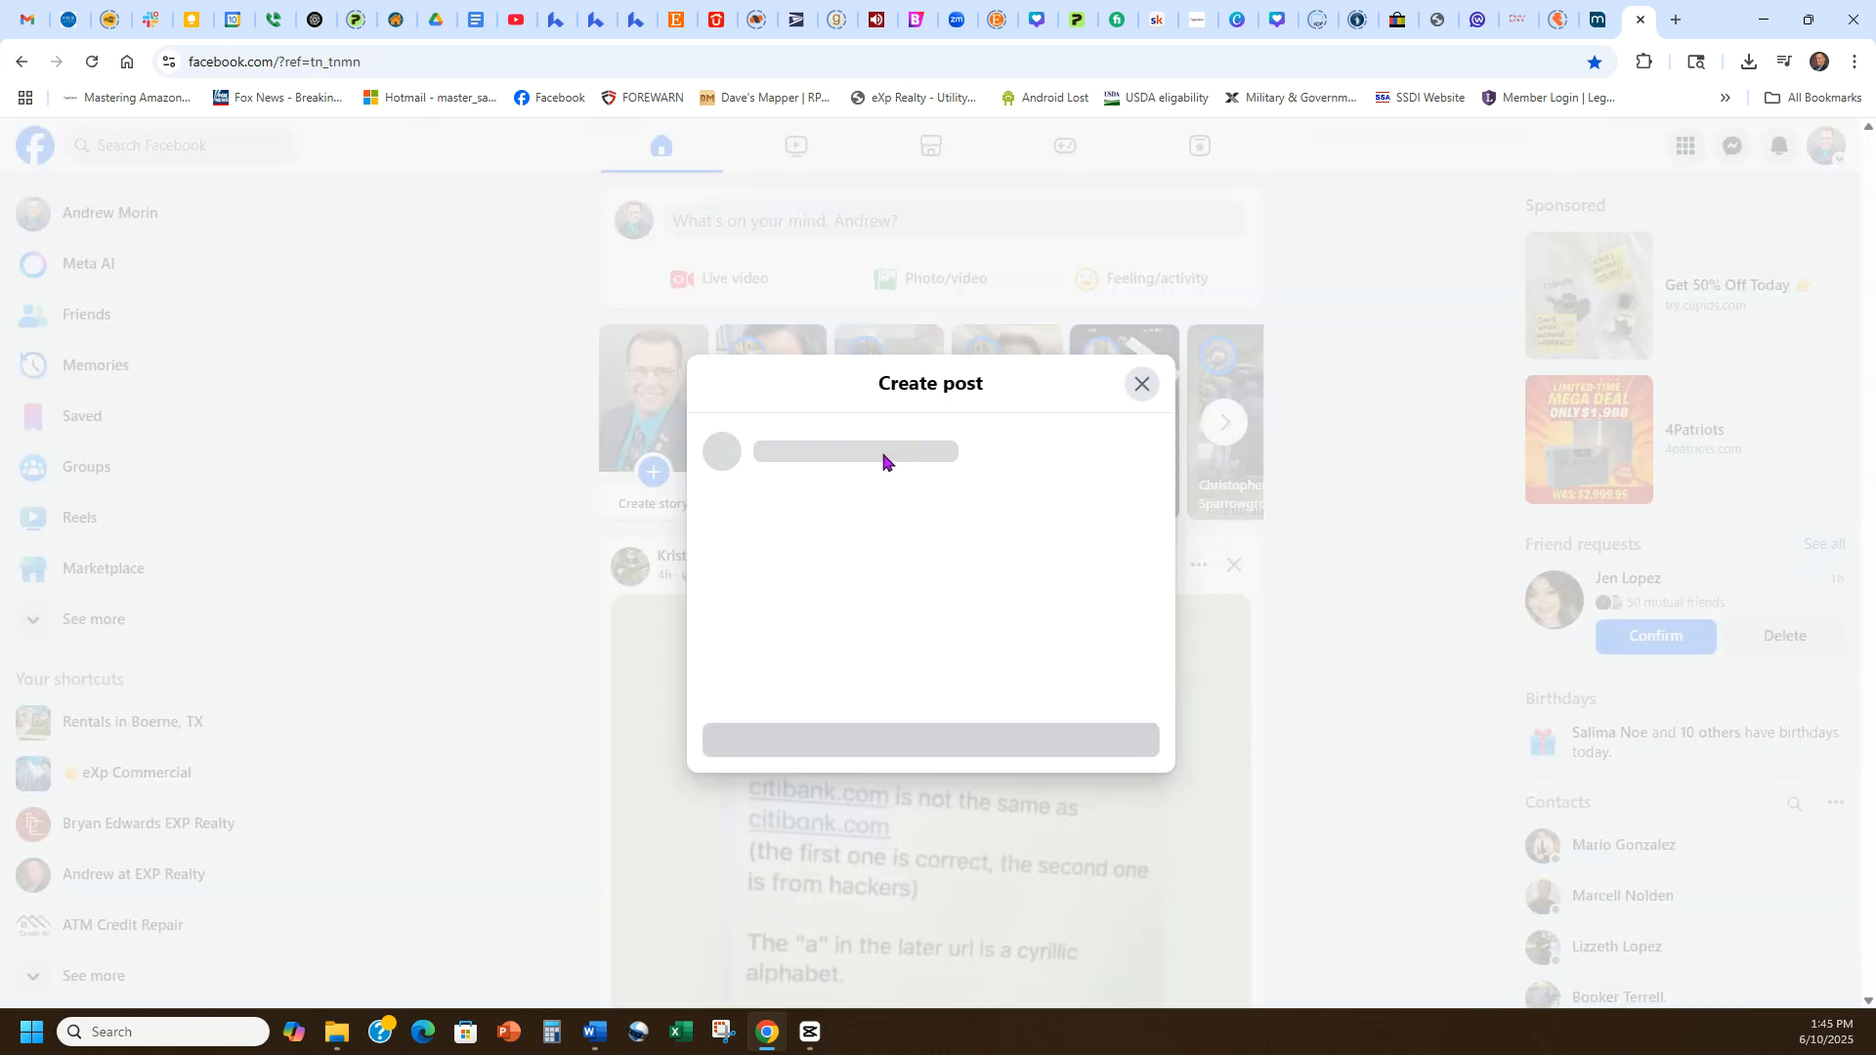
# Paste the copied text into the Facebook post, then clear the post's text.
pyautogui.hotkey('ctrl', 'v')
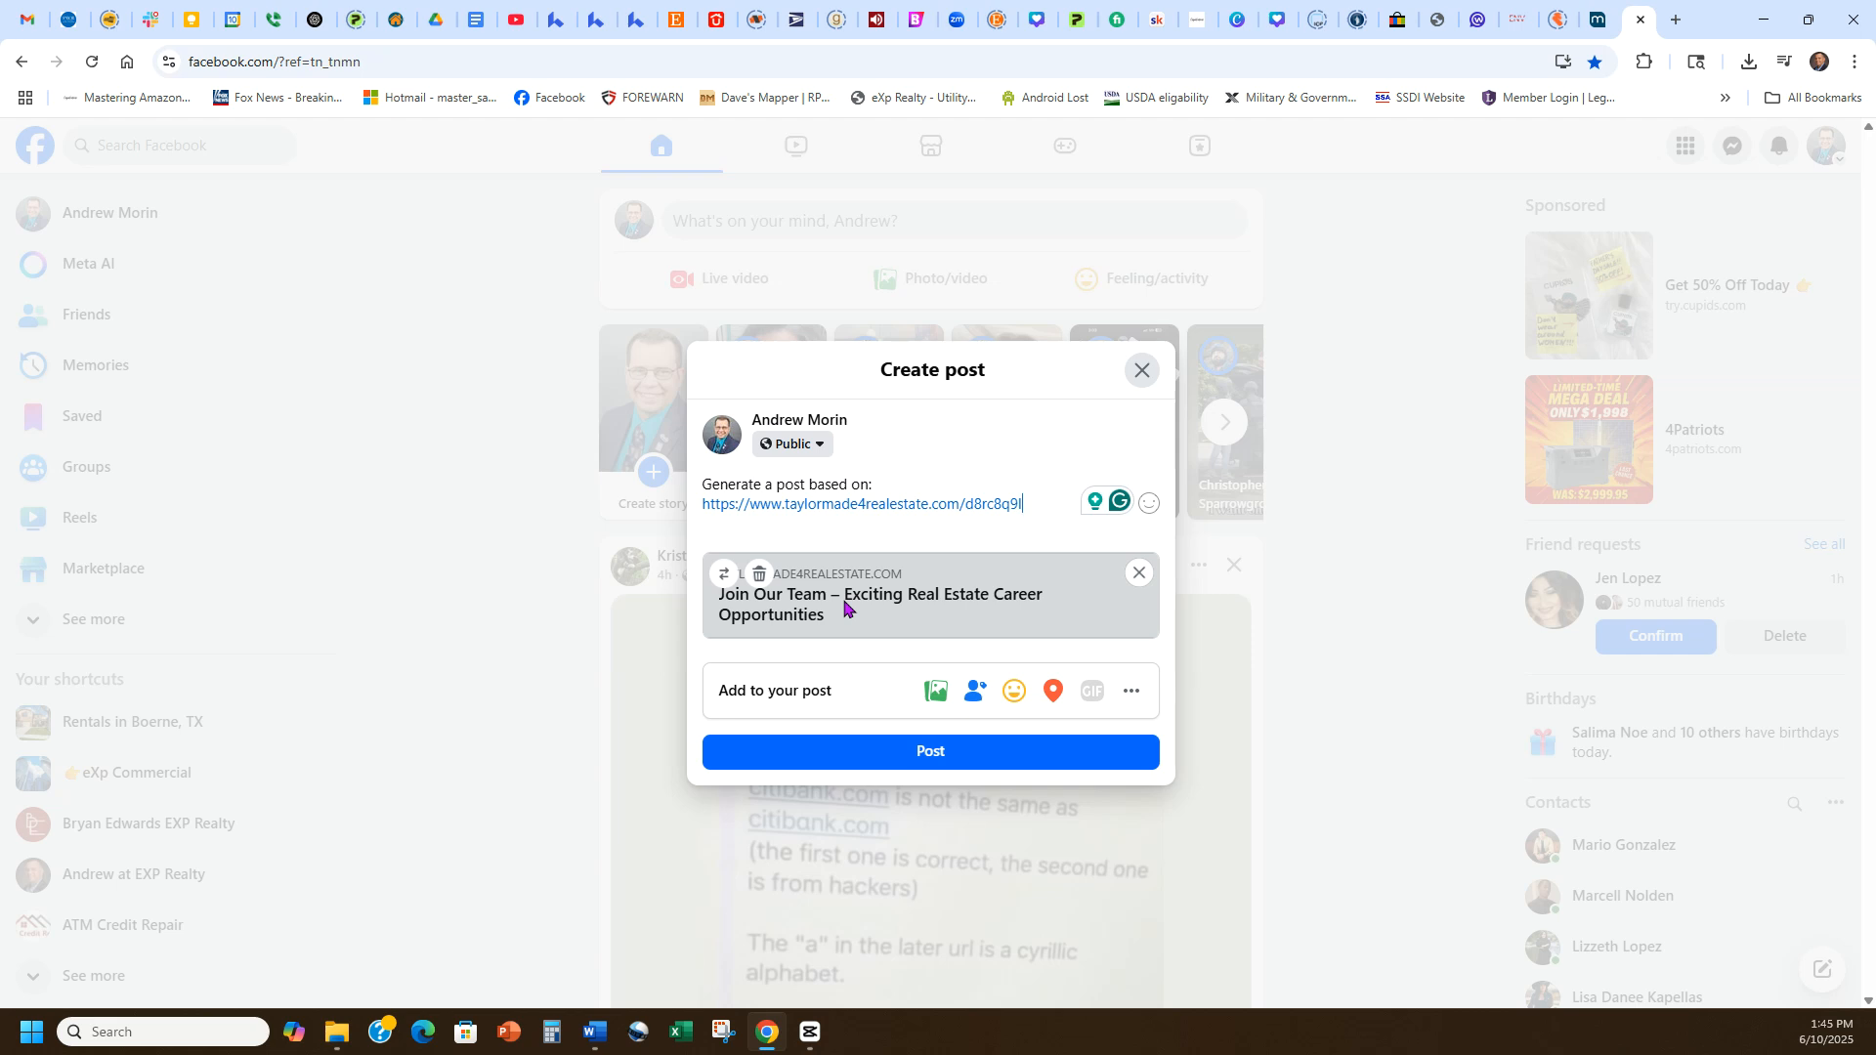
pyautogui.hotkey('ctrl', 'a')
pyautogui.hotkey('ctrl', 'c')
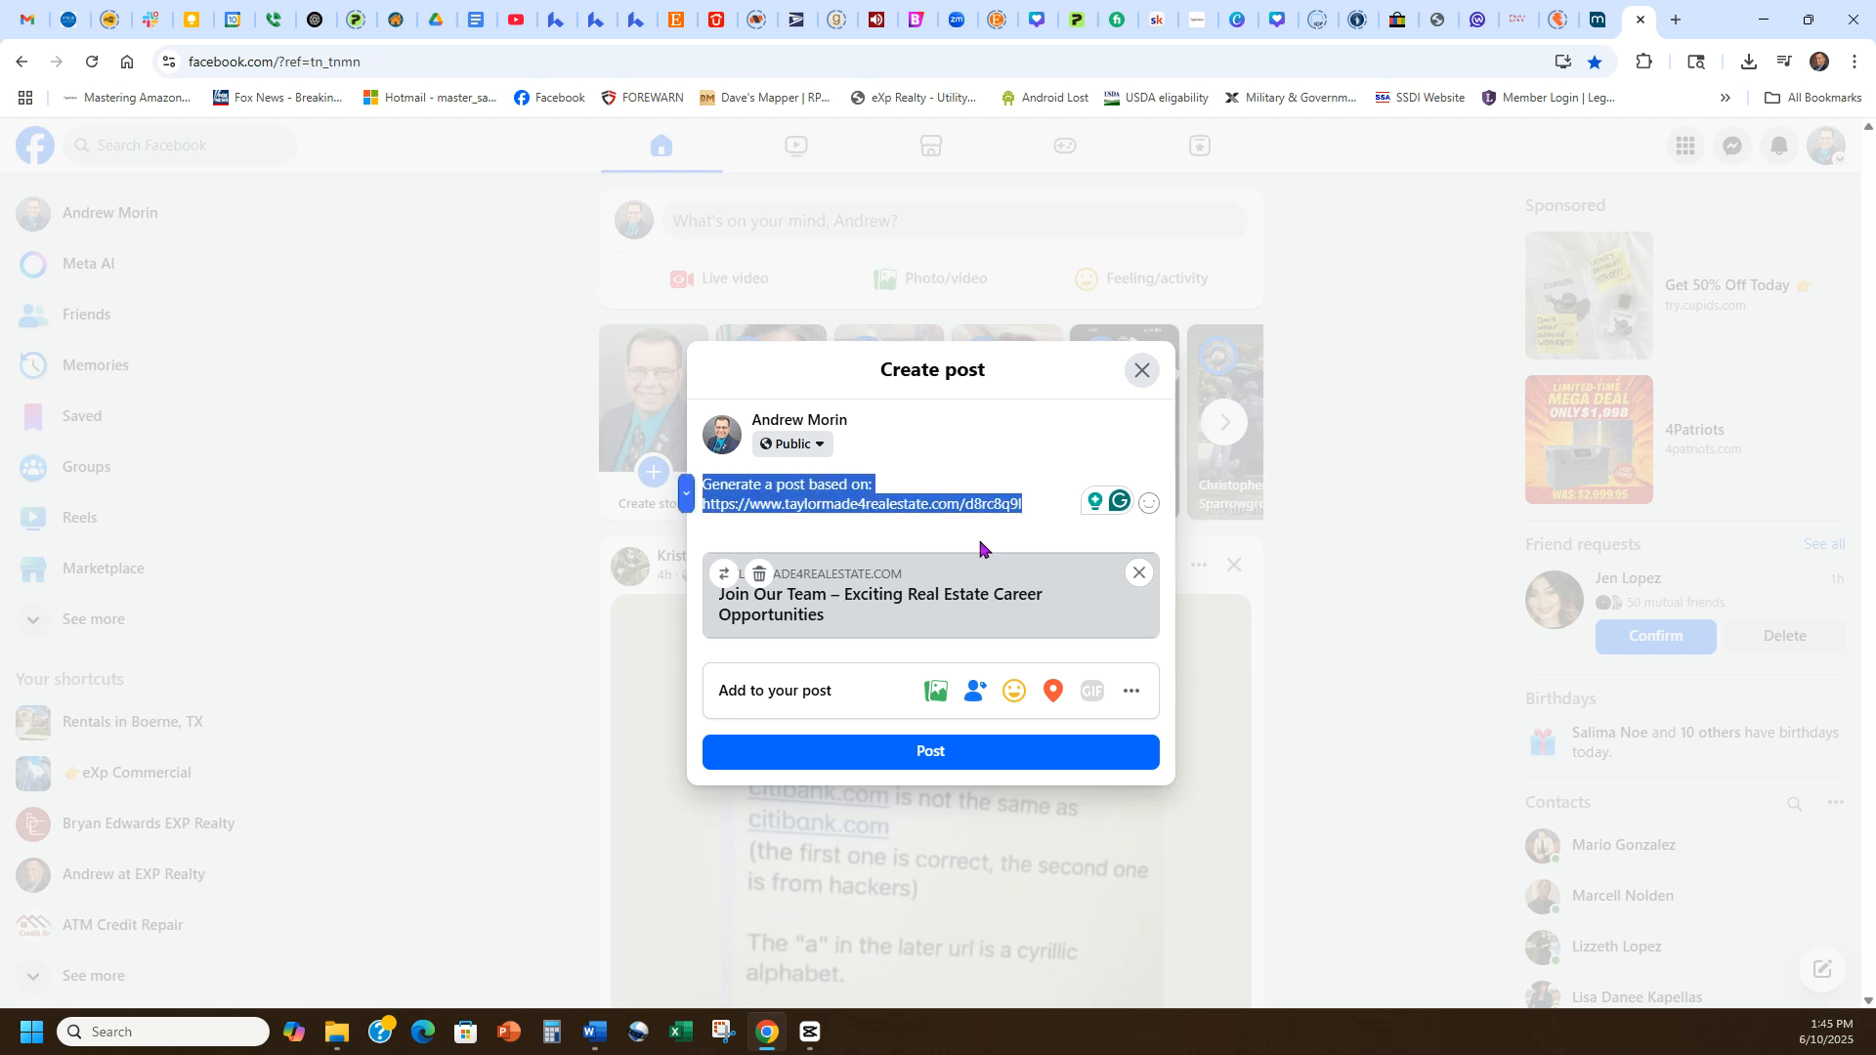
pyautogui.press('BackSpace')
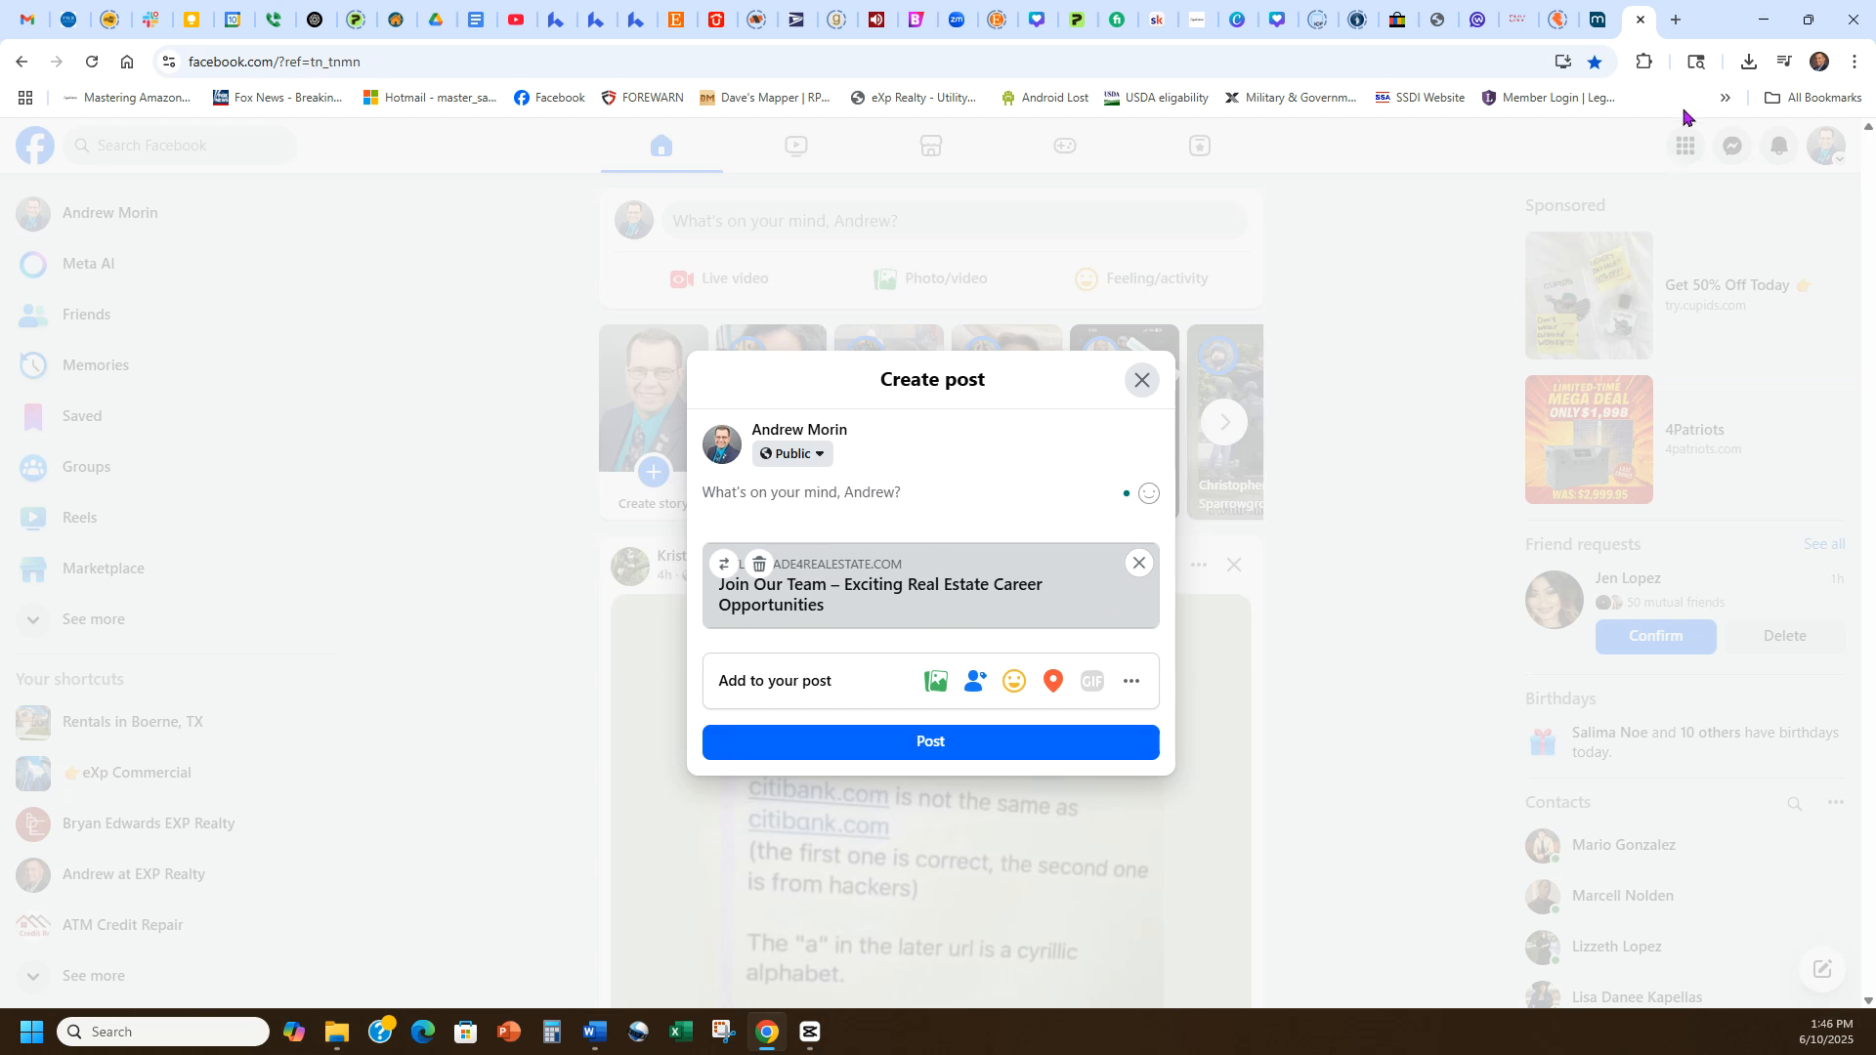
# Search Google for qr monkey in a new tab and open the QRCode Monkey site.
pyautogui.click(1675, 22)
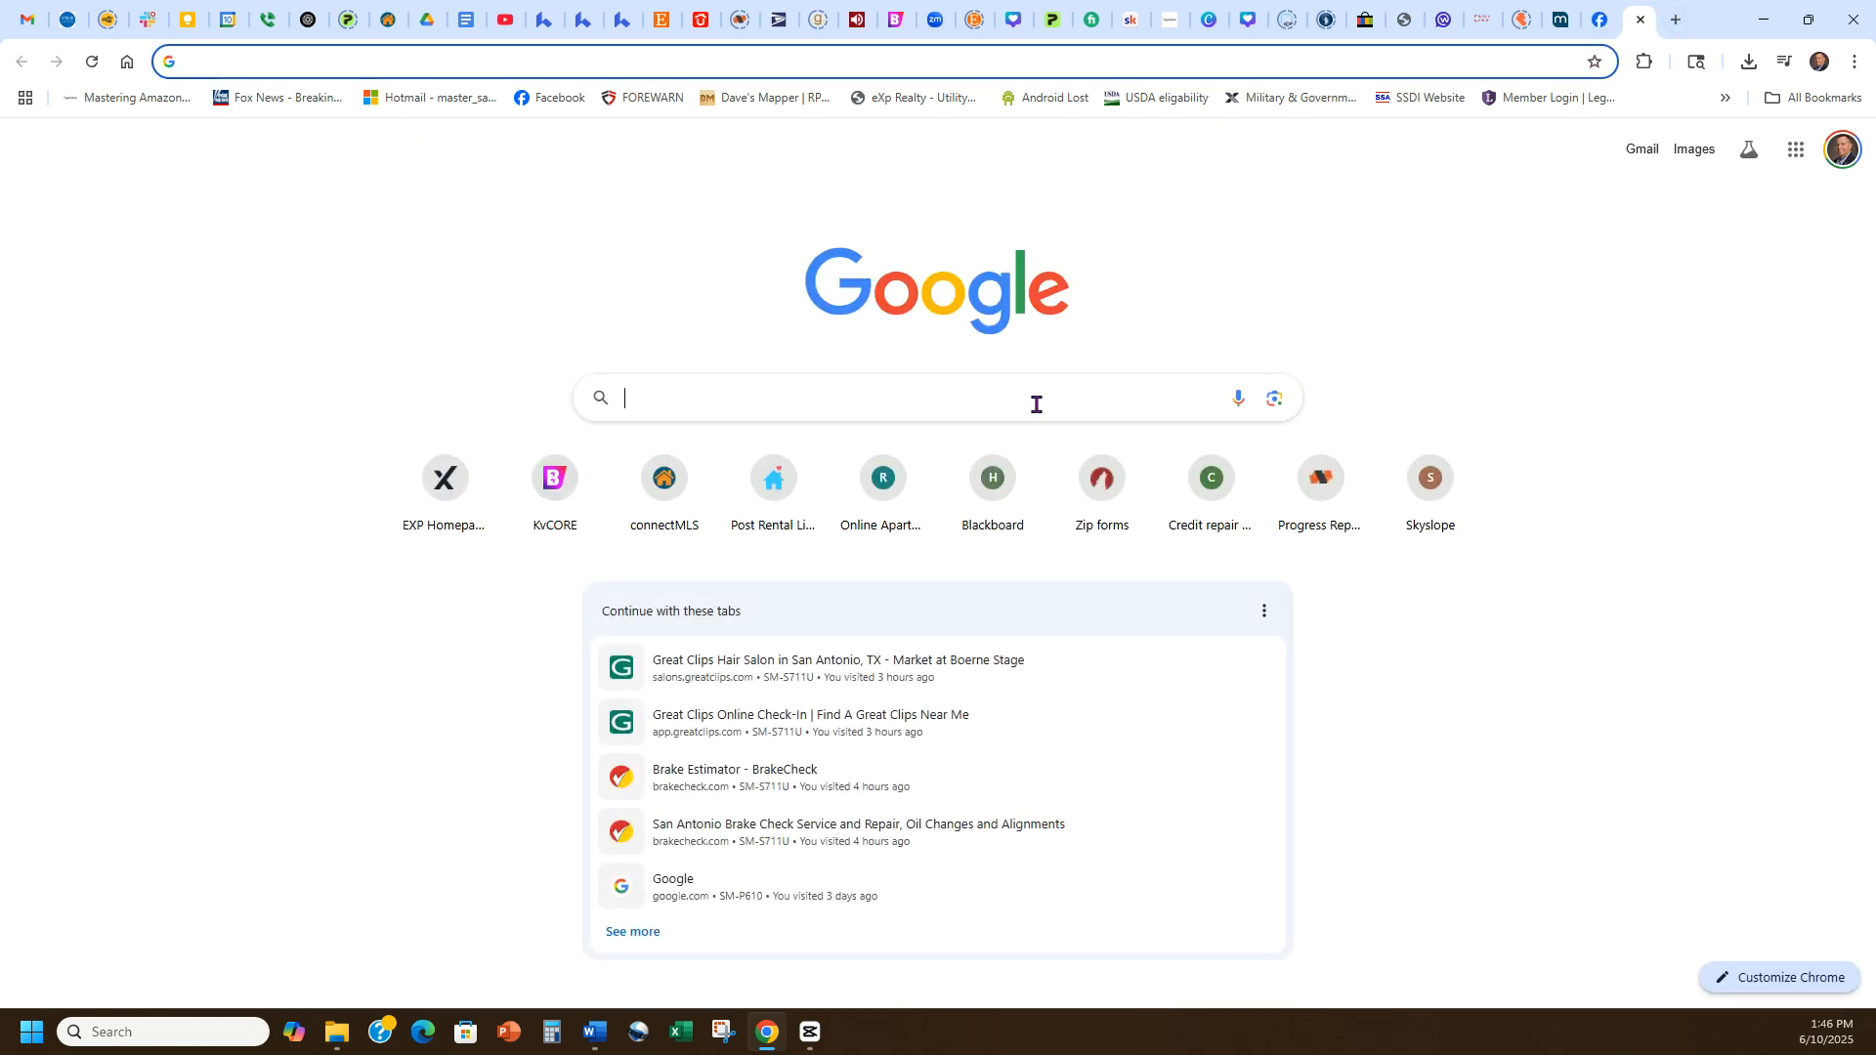
pyautogui.click(1036, 404)
pyautogui.click(769, 442)
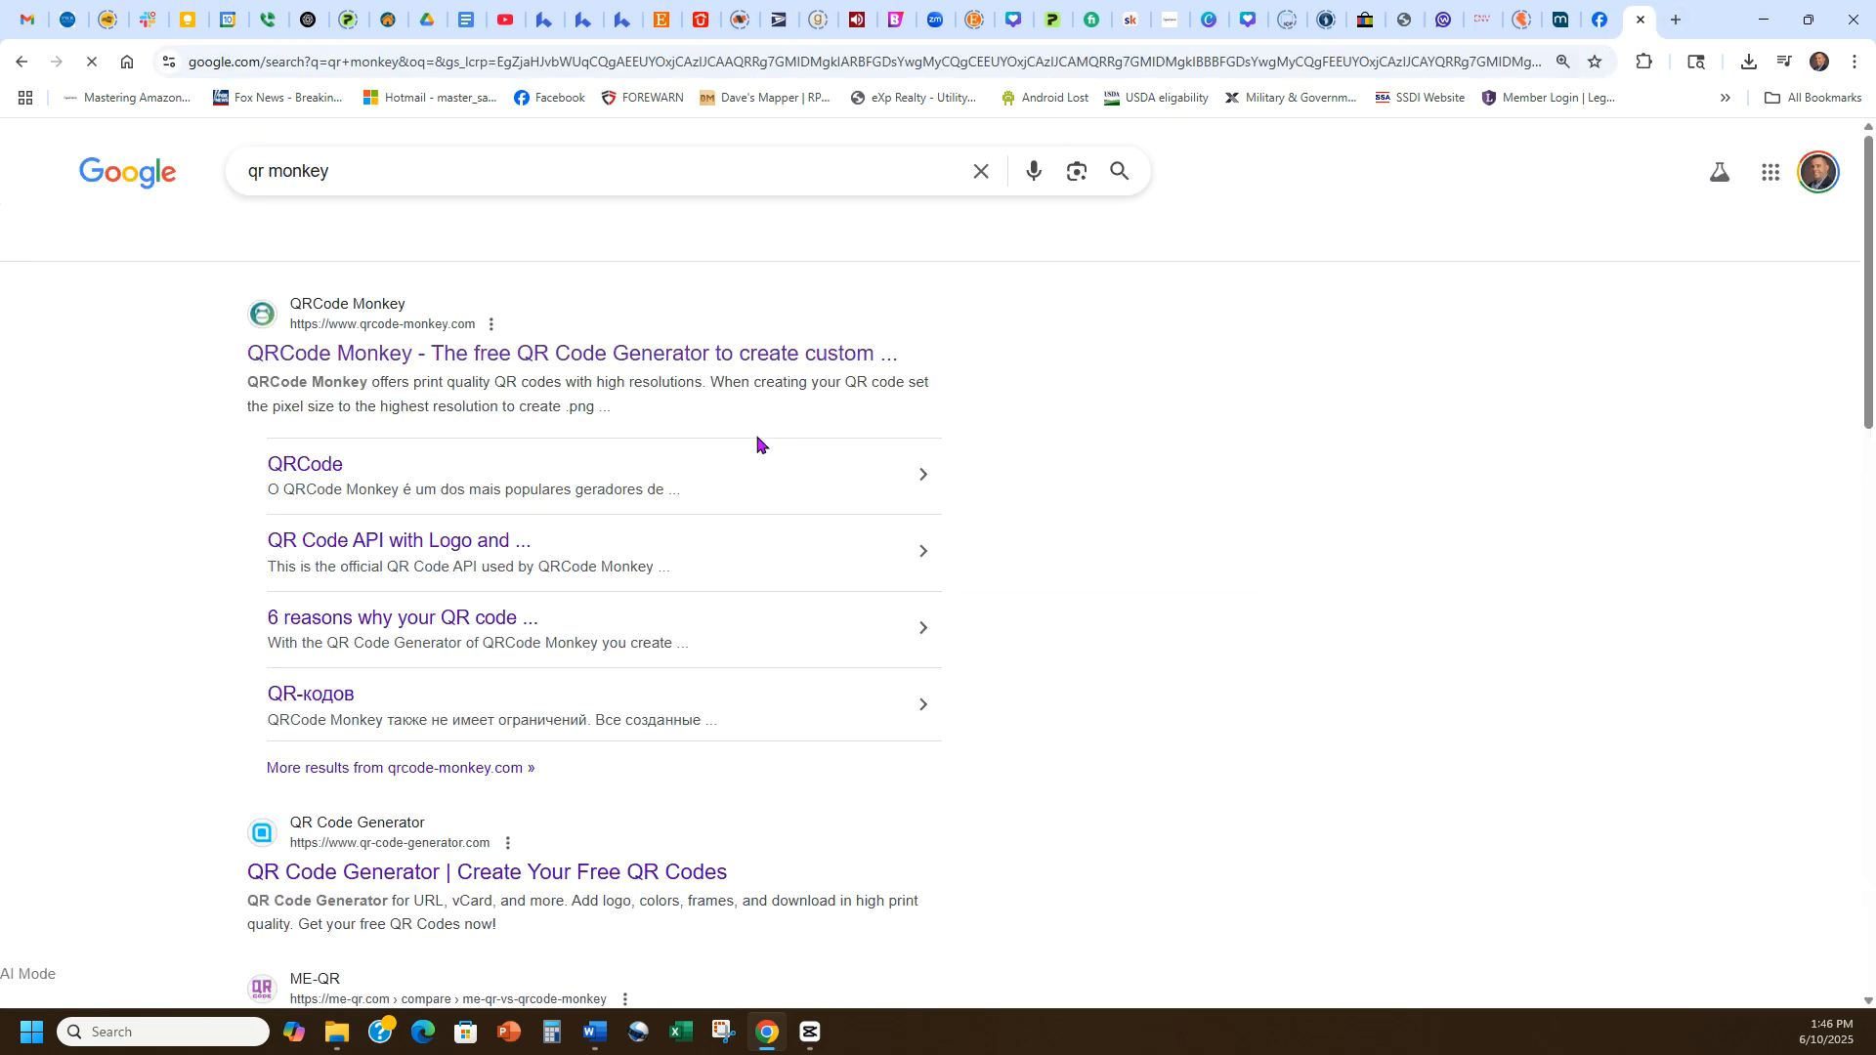
pyautogui.click(490, 356)
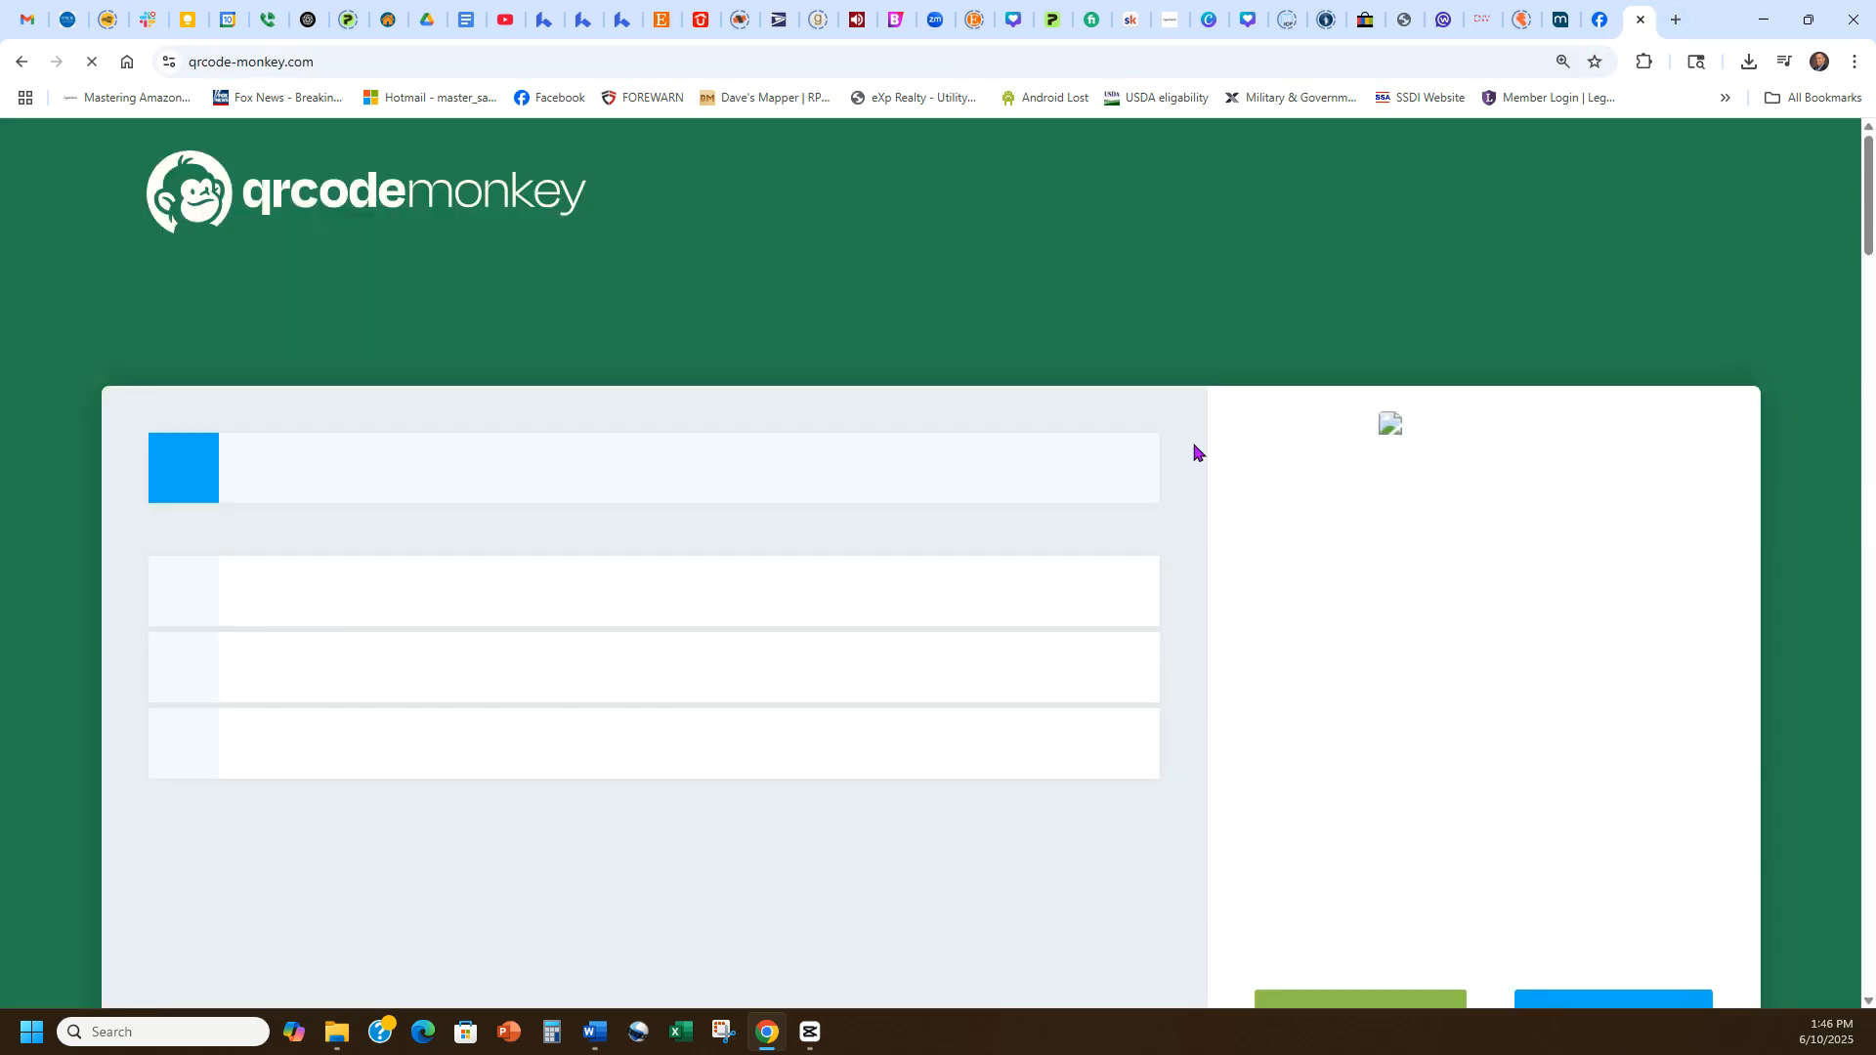
# Paste the landing page link into QRCode Monkey's URL field, removing the 'Generate a post based on:' prefix.
pyautogui.click(433, 599)
pyautogui.moveTo(181, 600); pyautogui.dragTo(74, 599)
pyautogui.hotkey('ctrl', 'v')
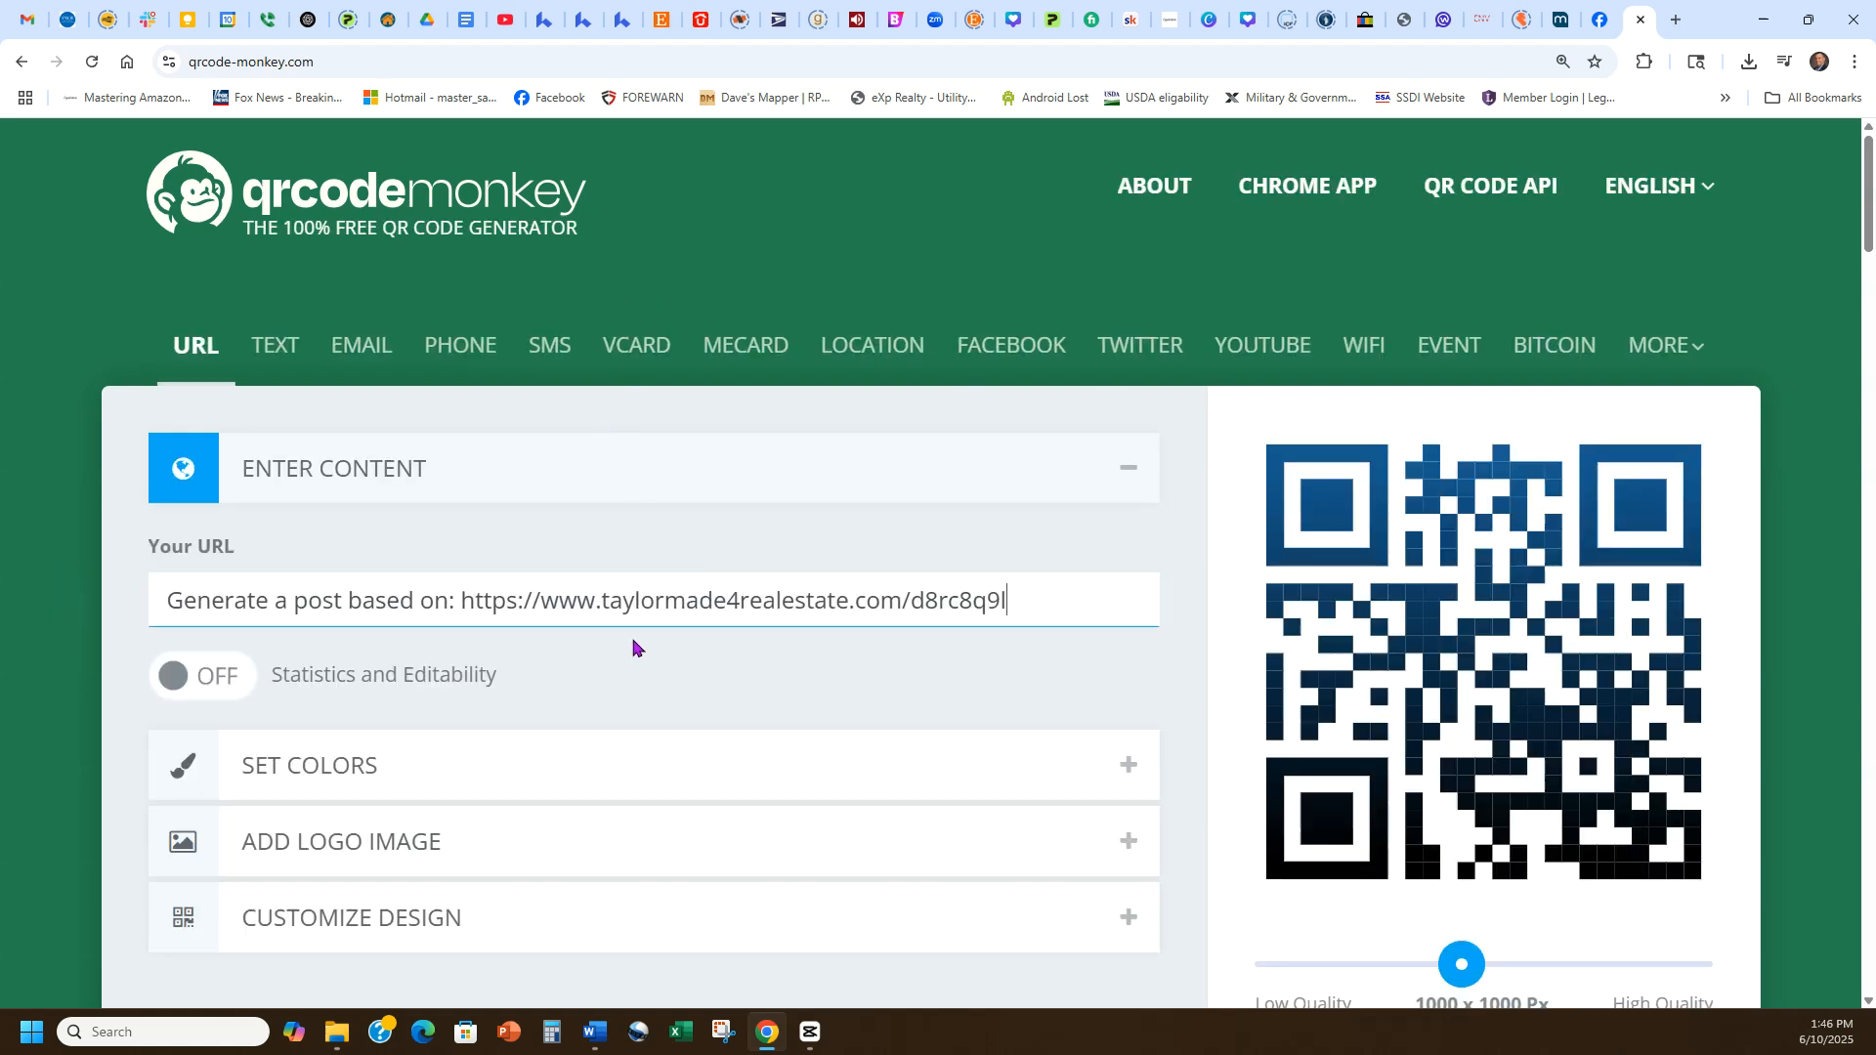
pyautogui.moveTo(463, 599); pyautogui.dragTo(84, 620)
pyautogui.press('BackSpace')
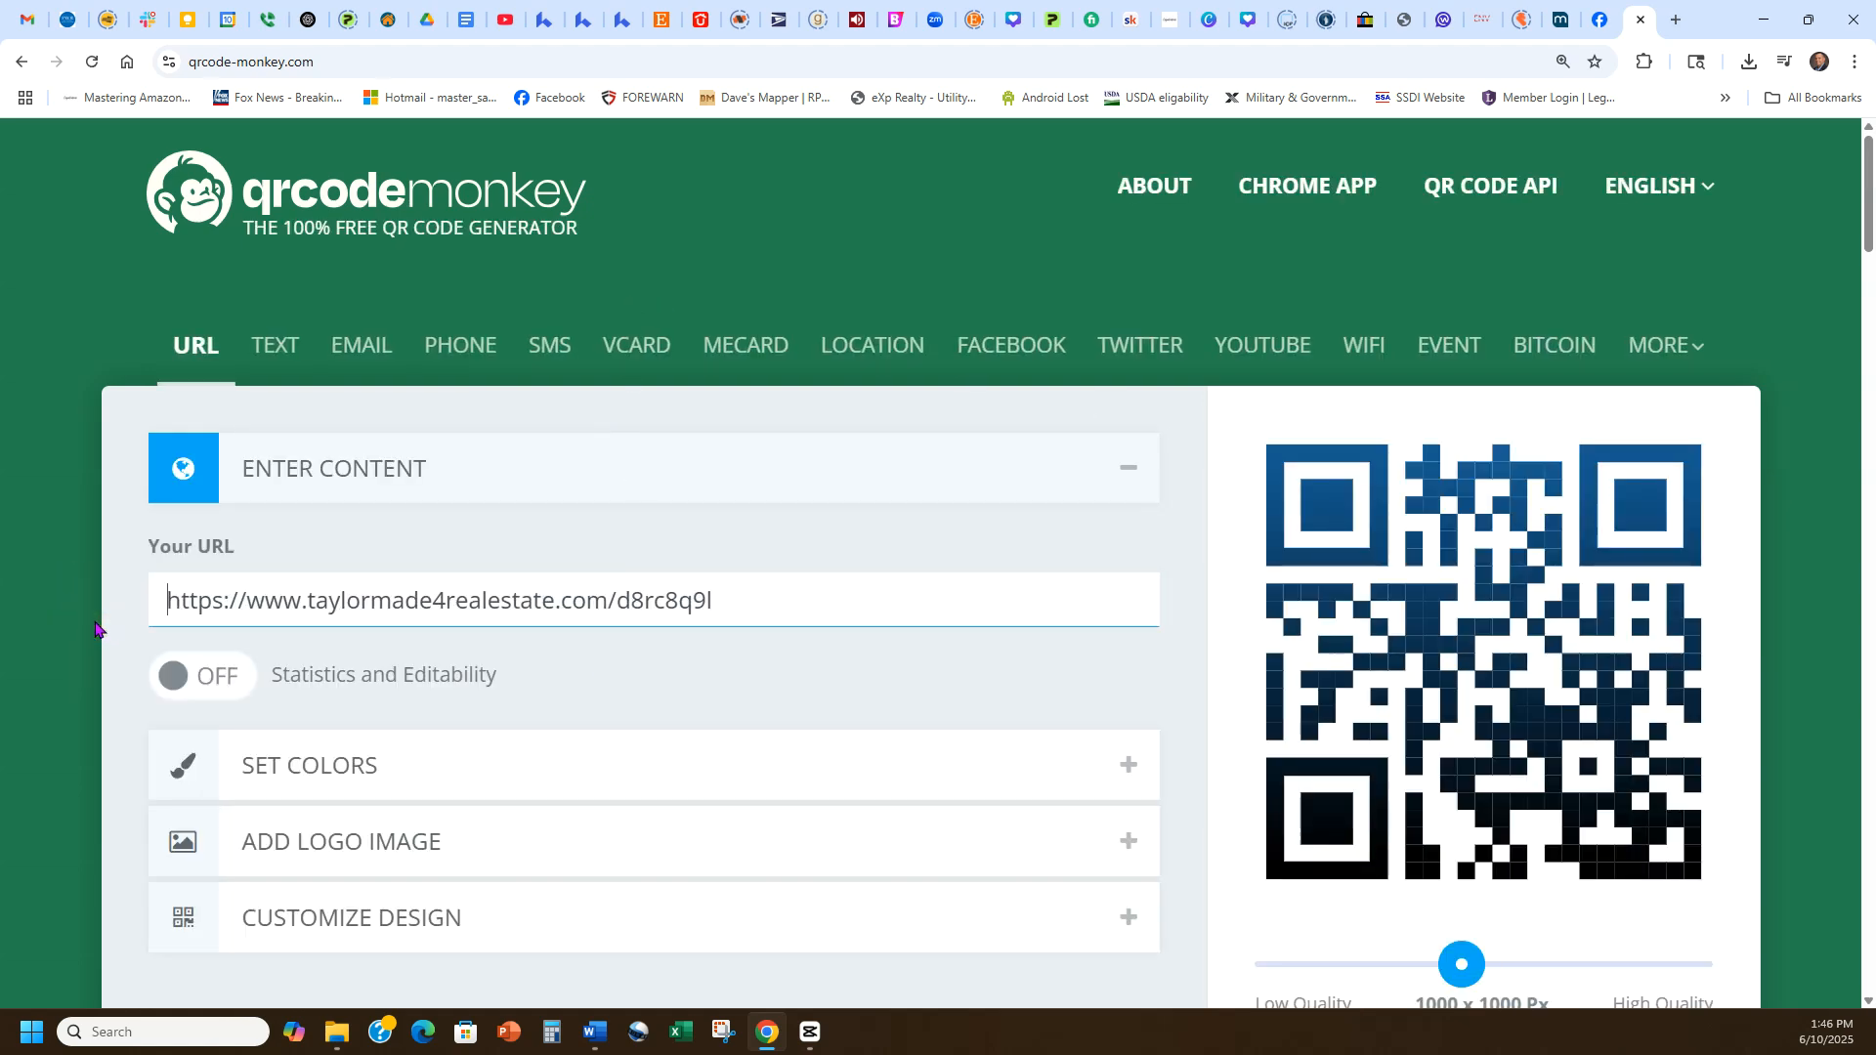
pyautogui.click(946, 660)
pyautogui.scroll(-2, 1173, 733)
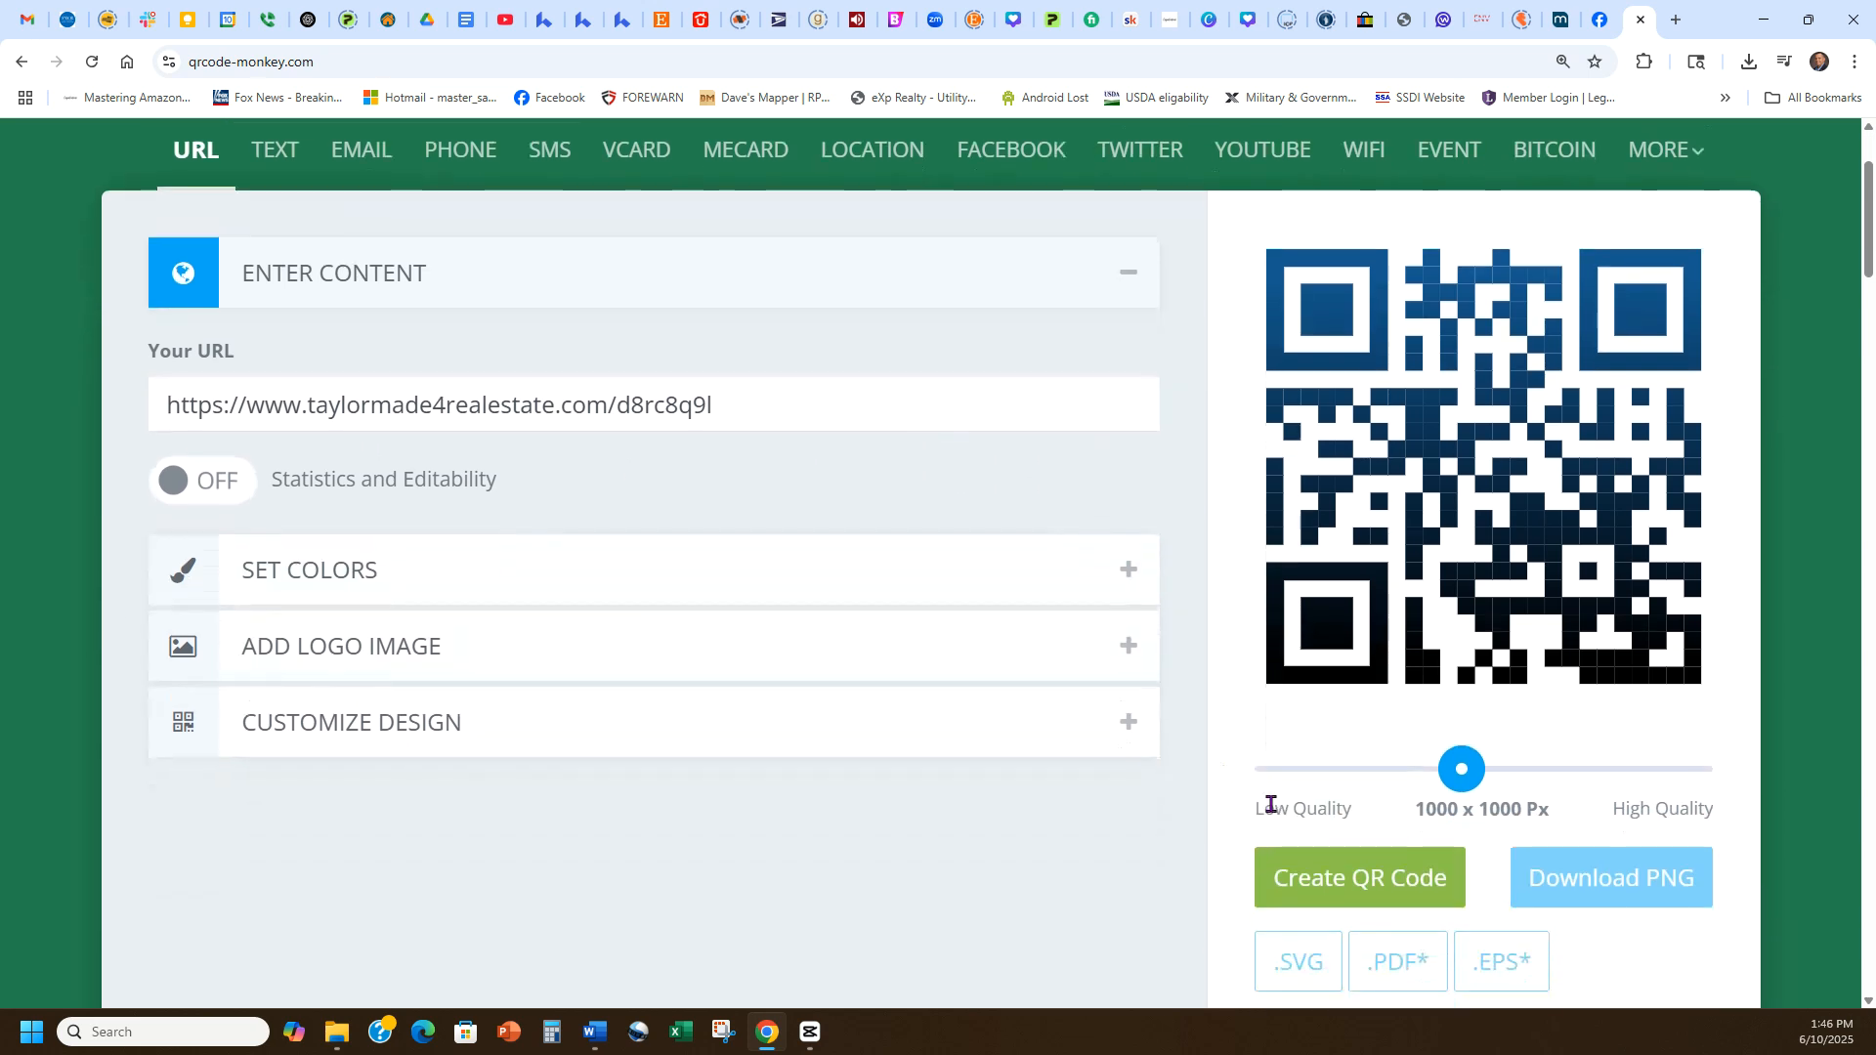
# Generate the QR code for the landing page link and download it as a PNG into the Downloads folder.
pyautogui.click(1304, 875)
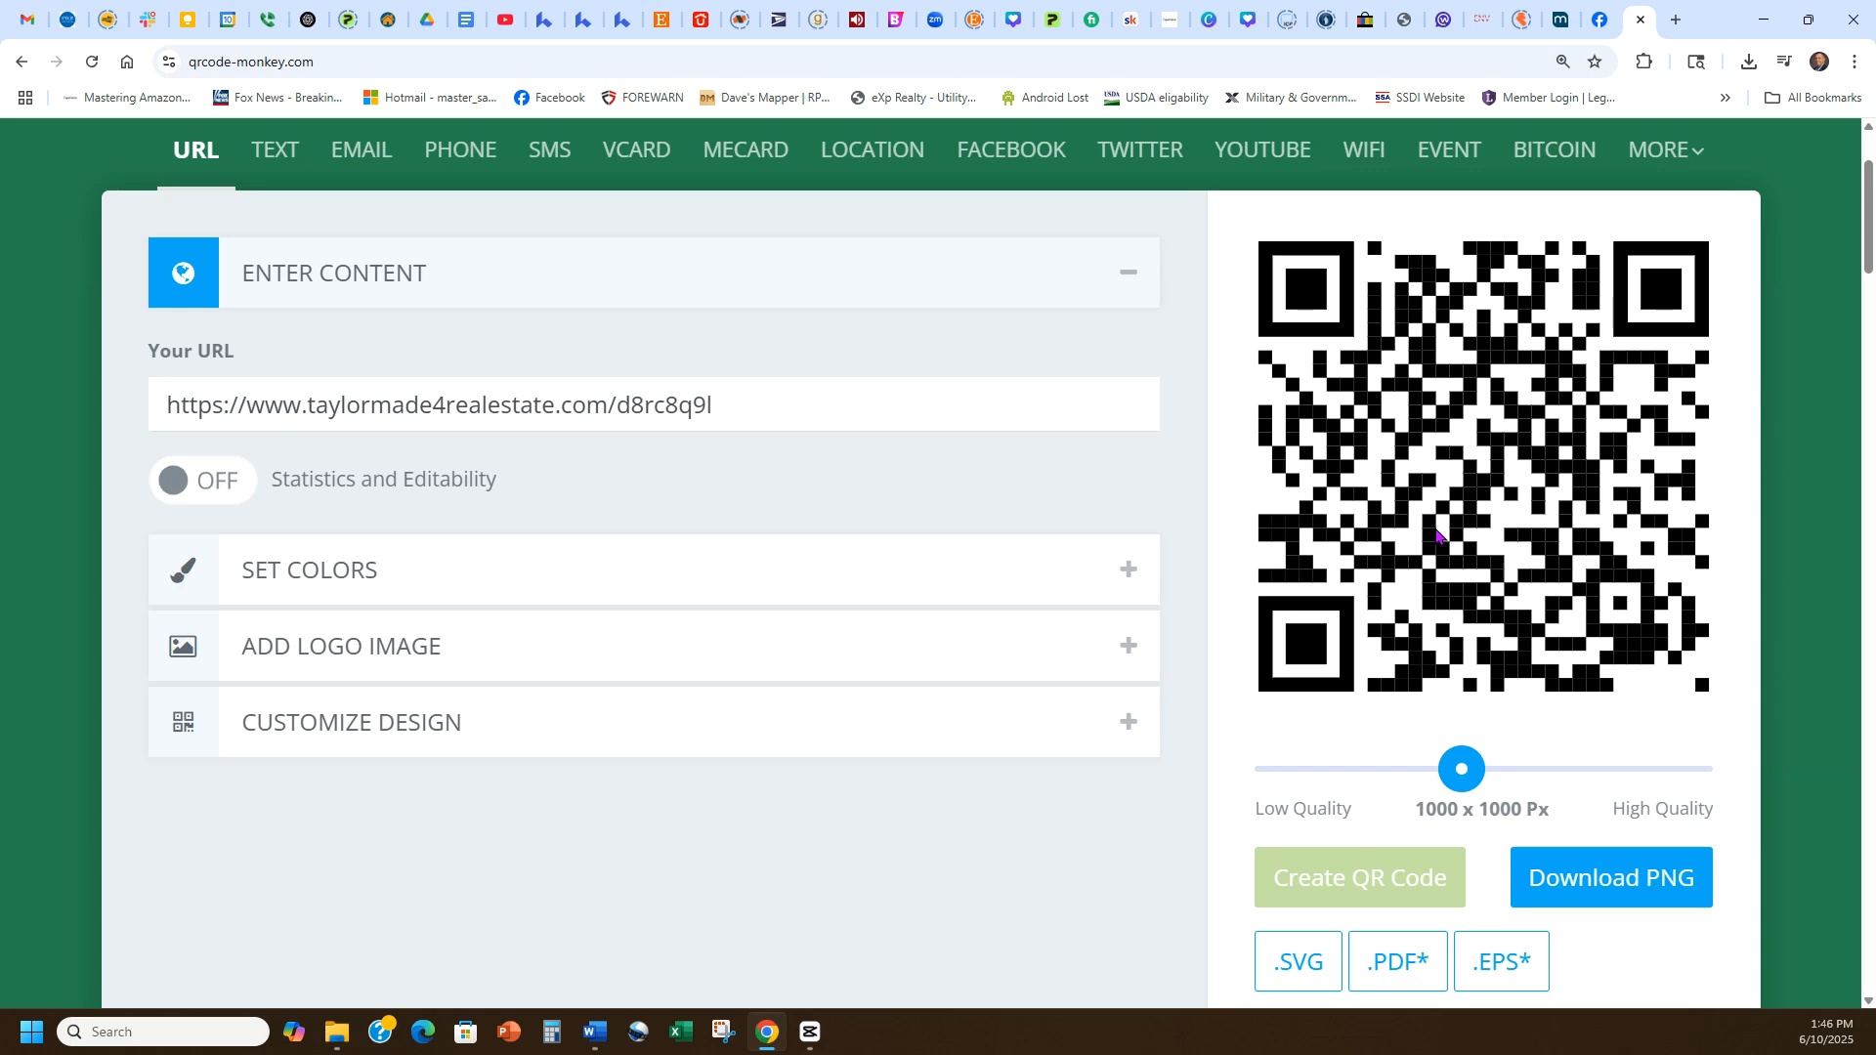
pyautogui.click(1655, 900)
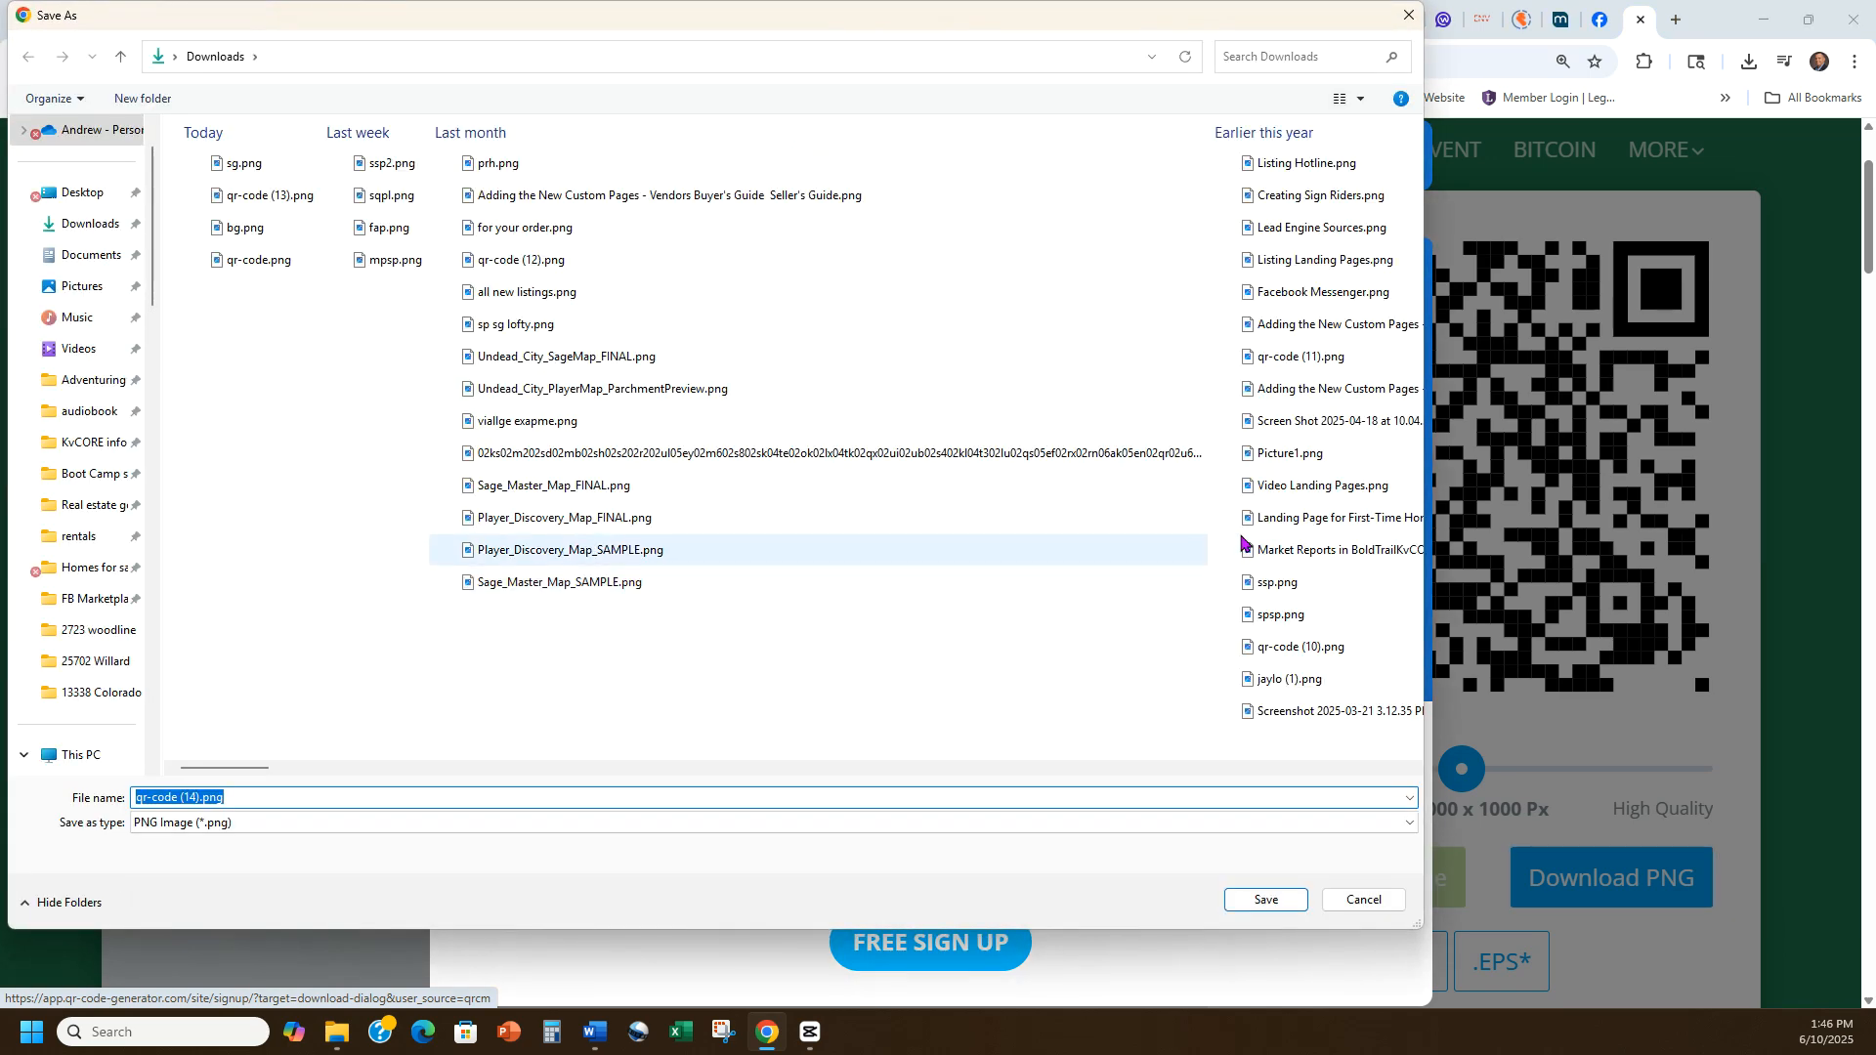
pyautogui.click(56, 230)
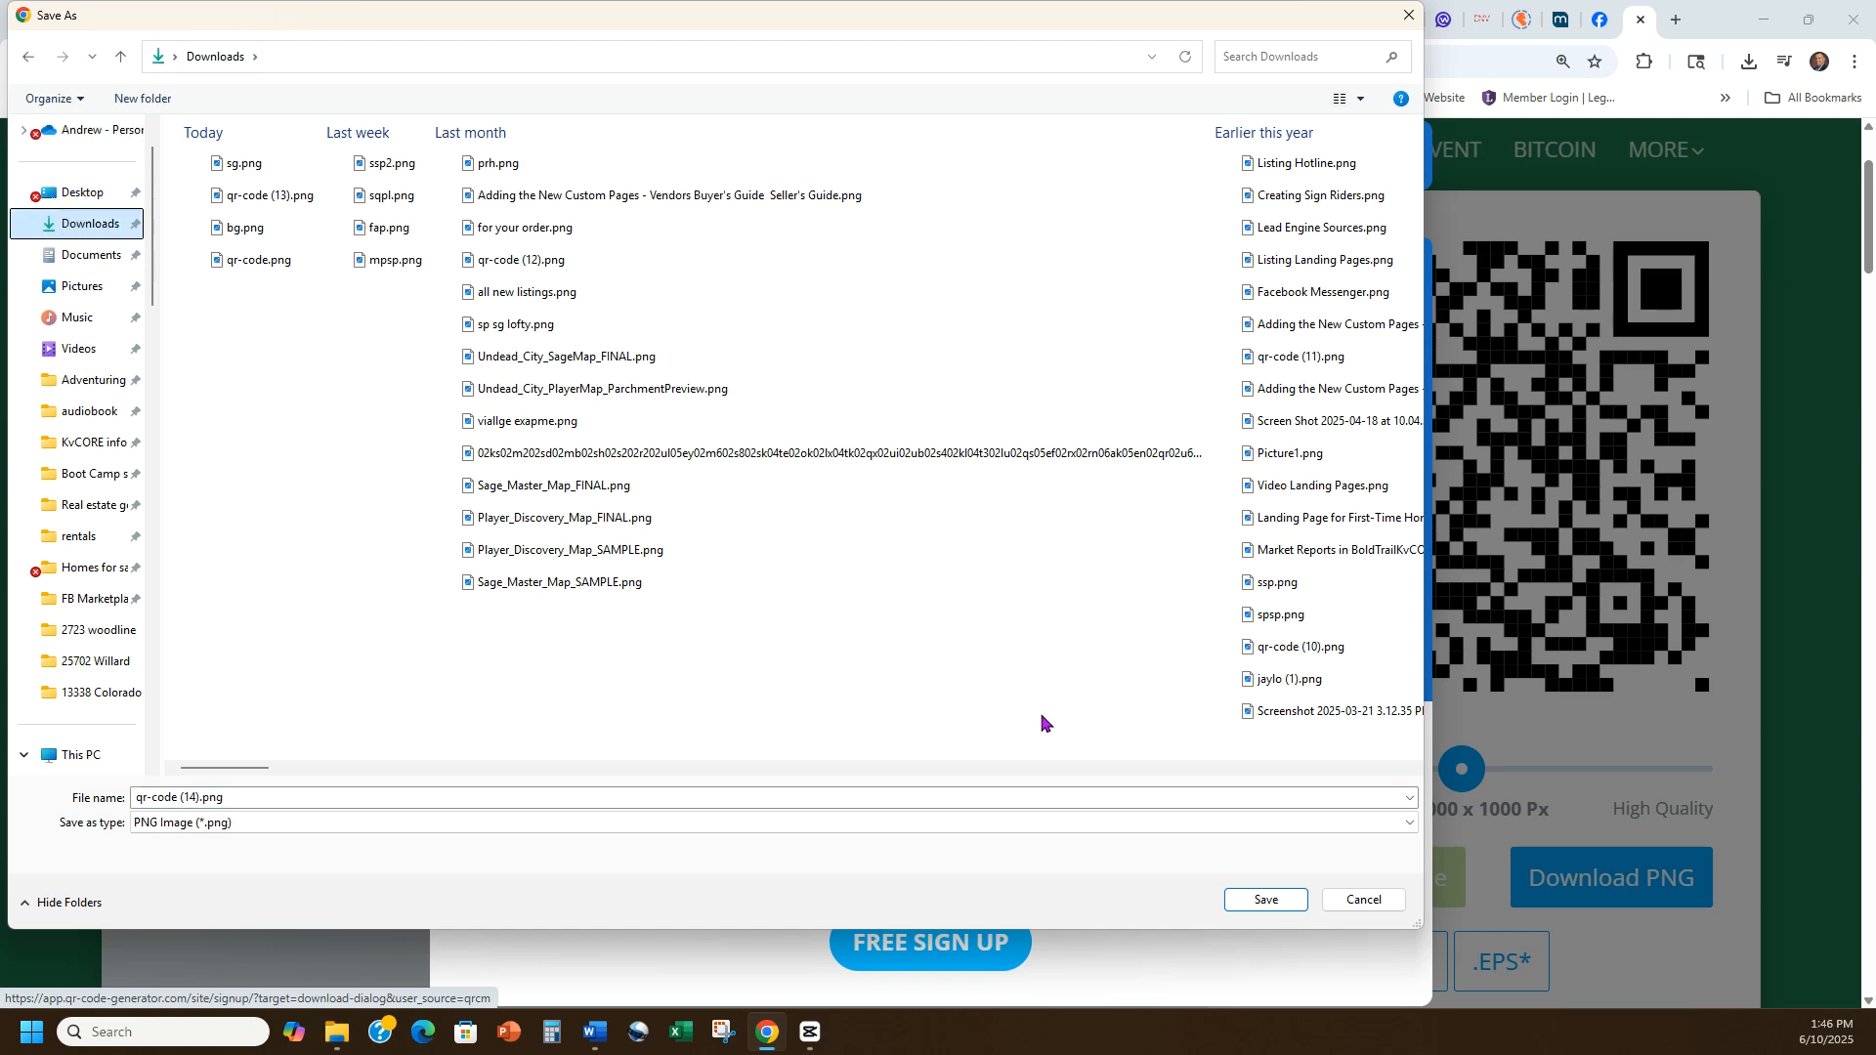
pyautogui.click(1267, 901)
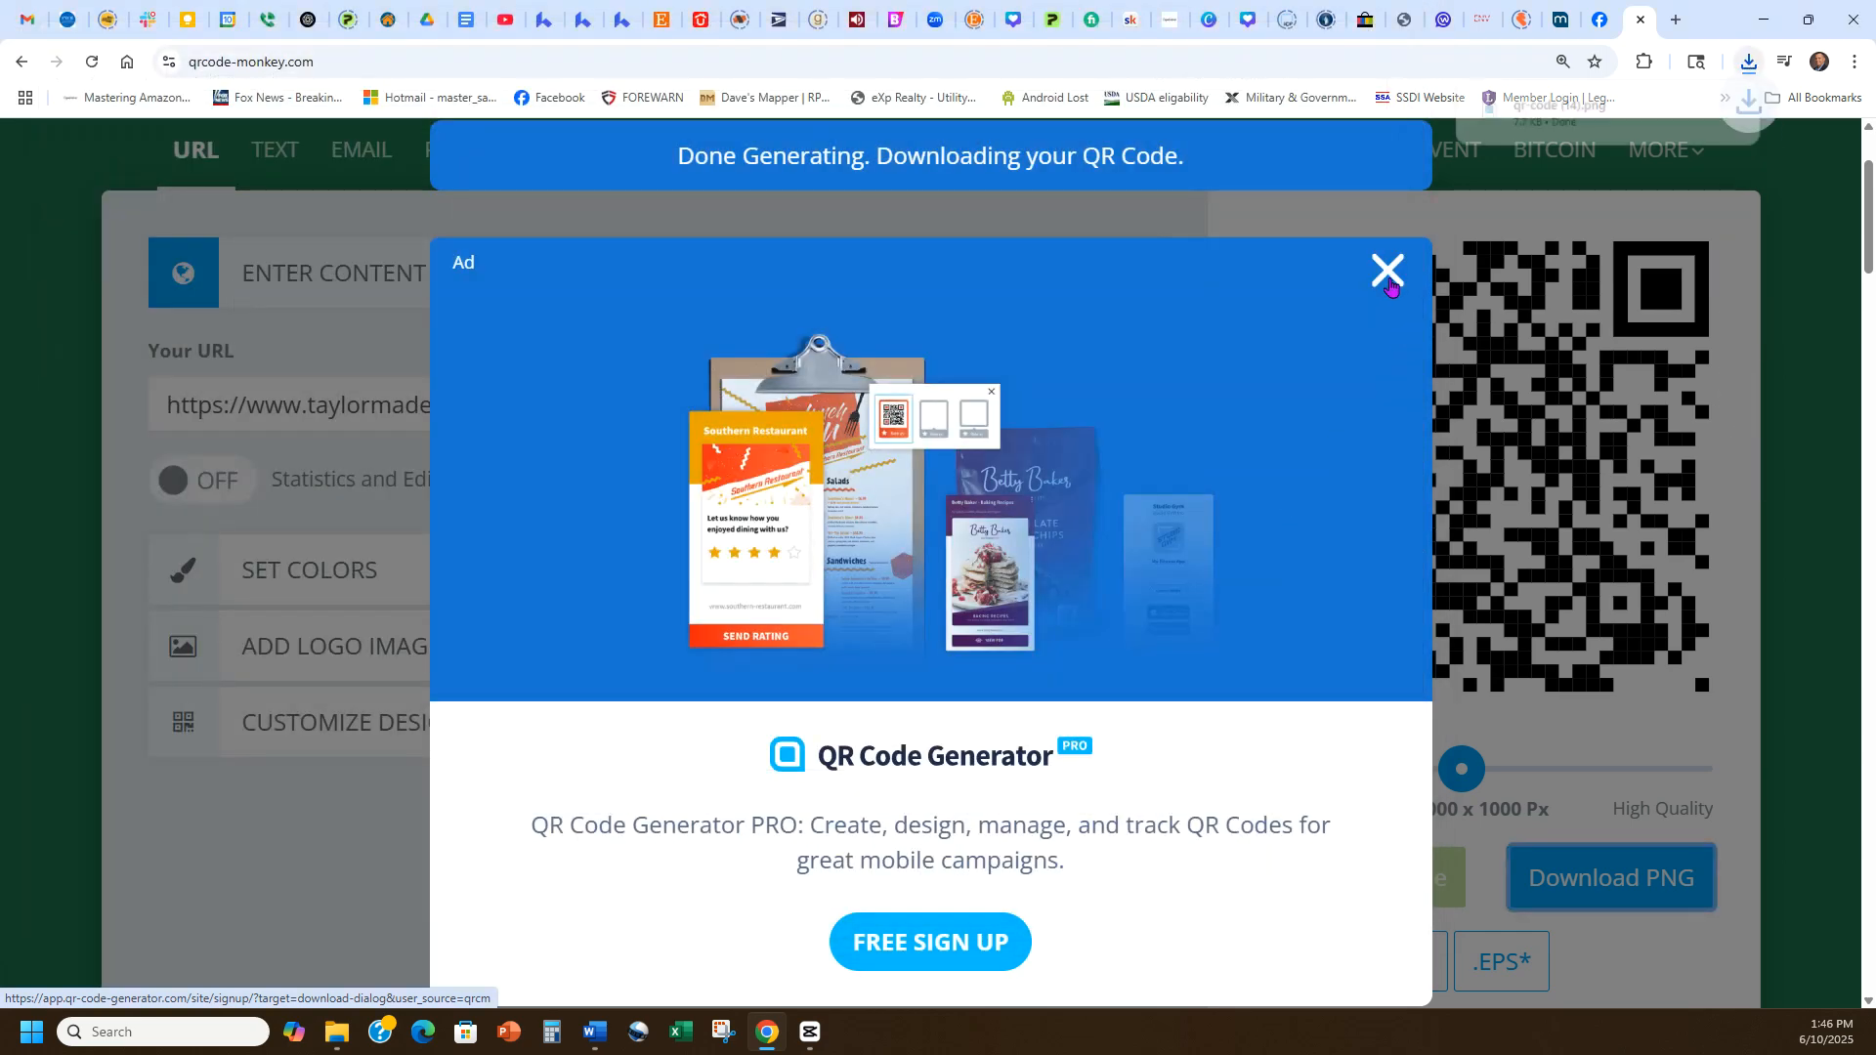
pyautogui.click(1388, 271)
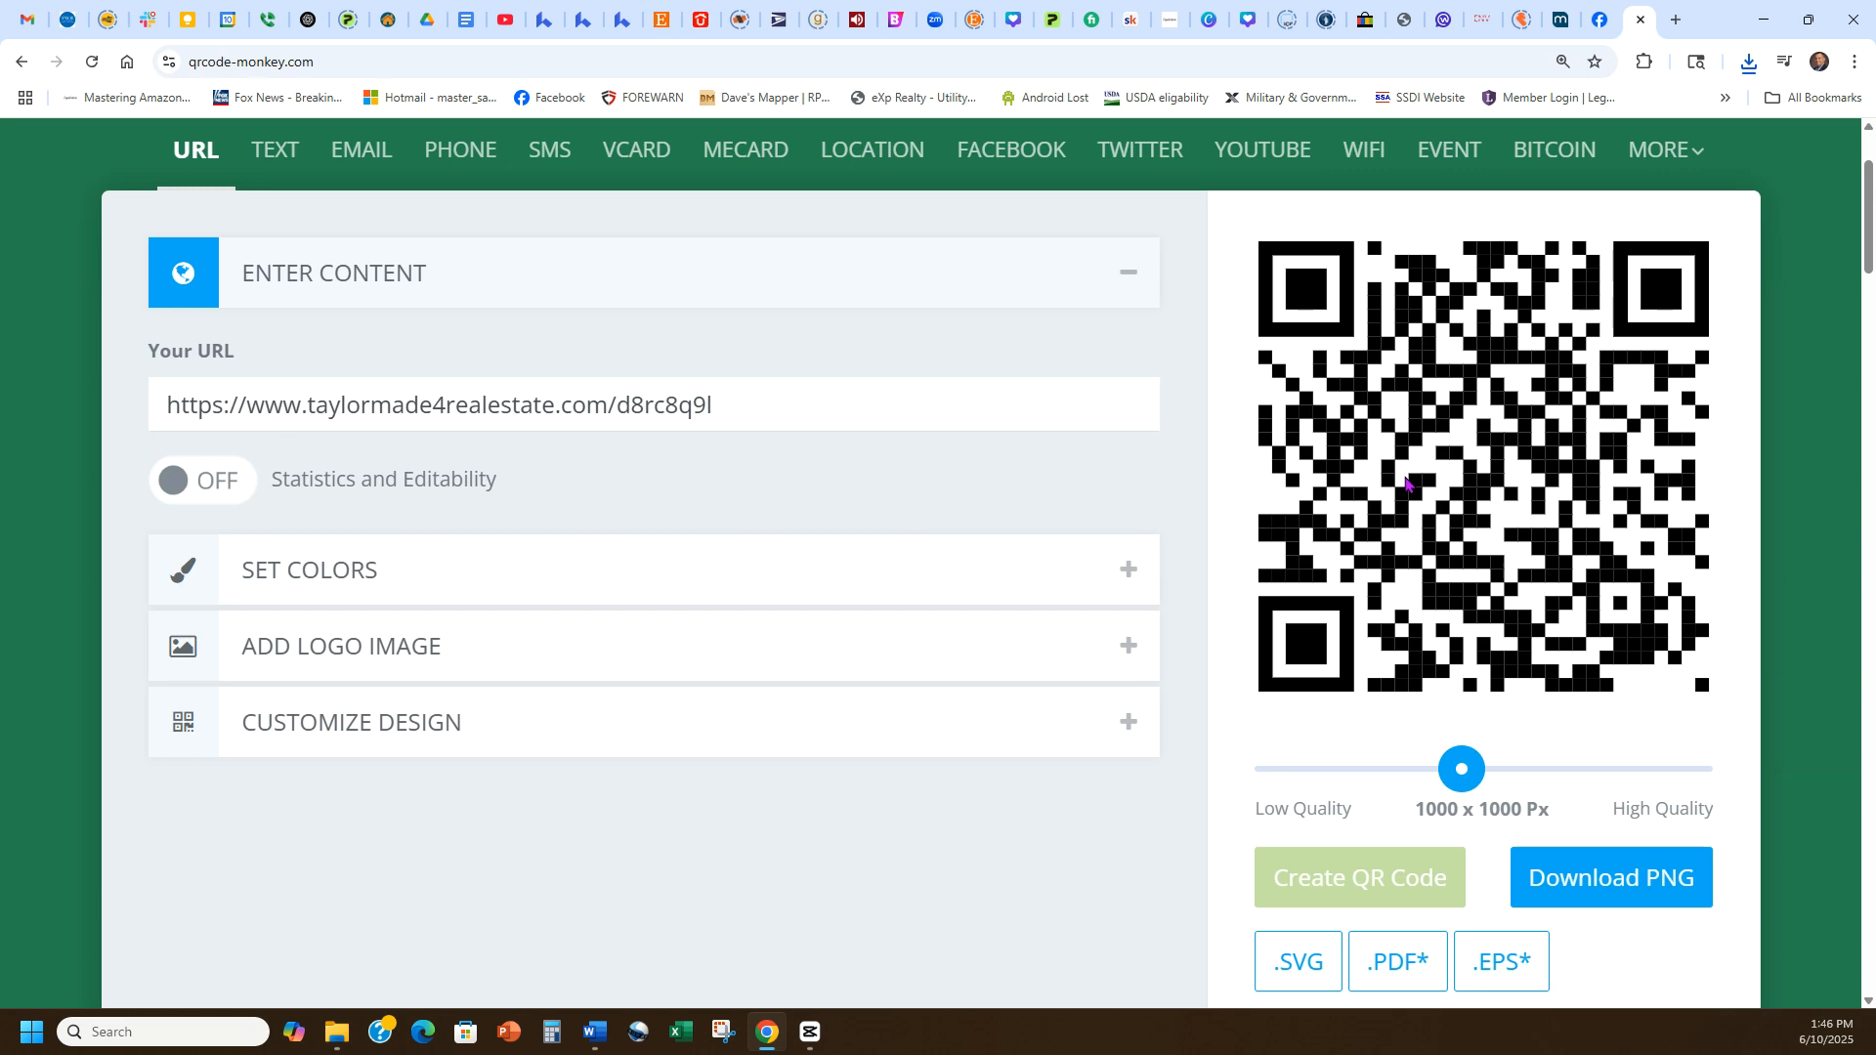
# Open the Add New Landing Page gallery in Lofty and browse the available page templates.
pyautogui.click(584, 19)
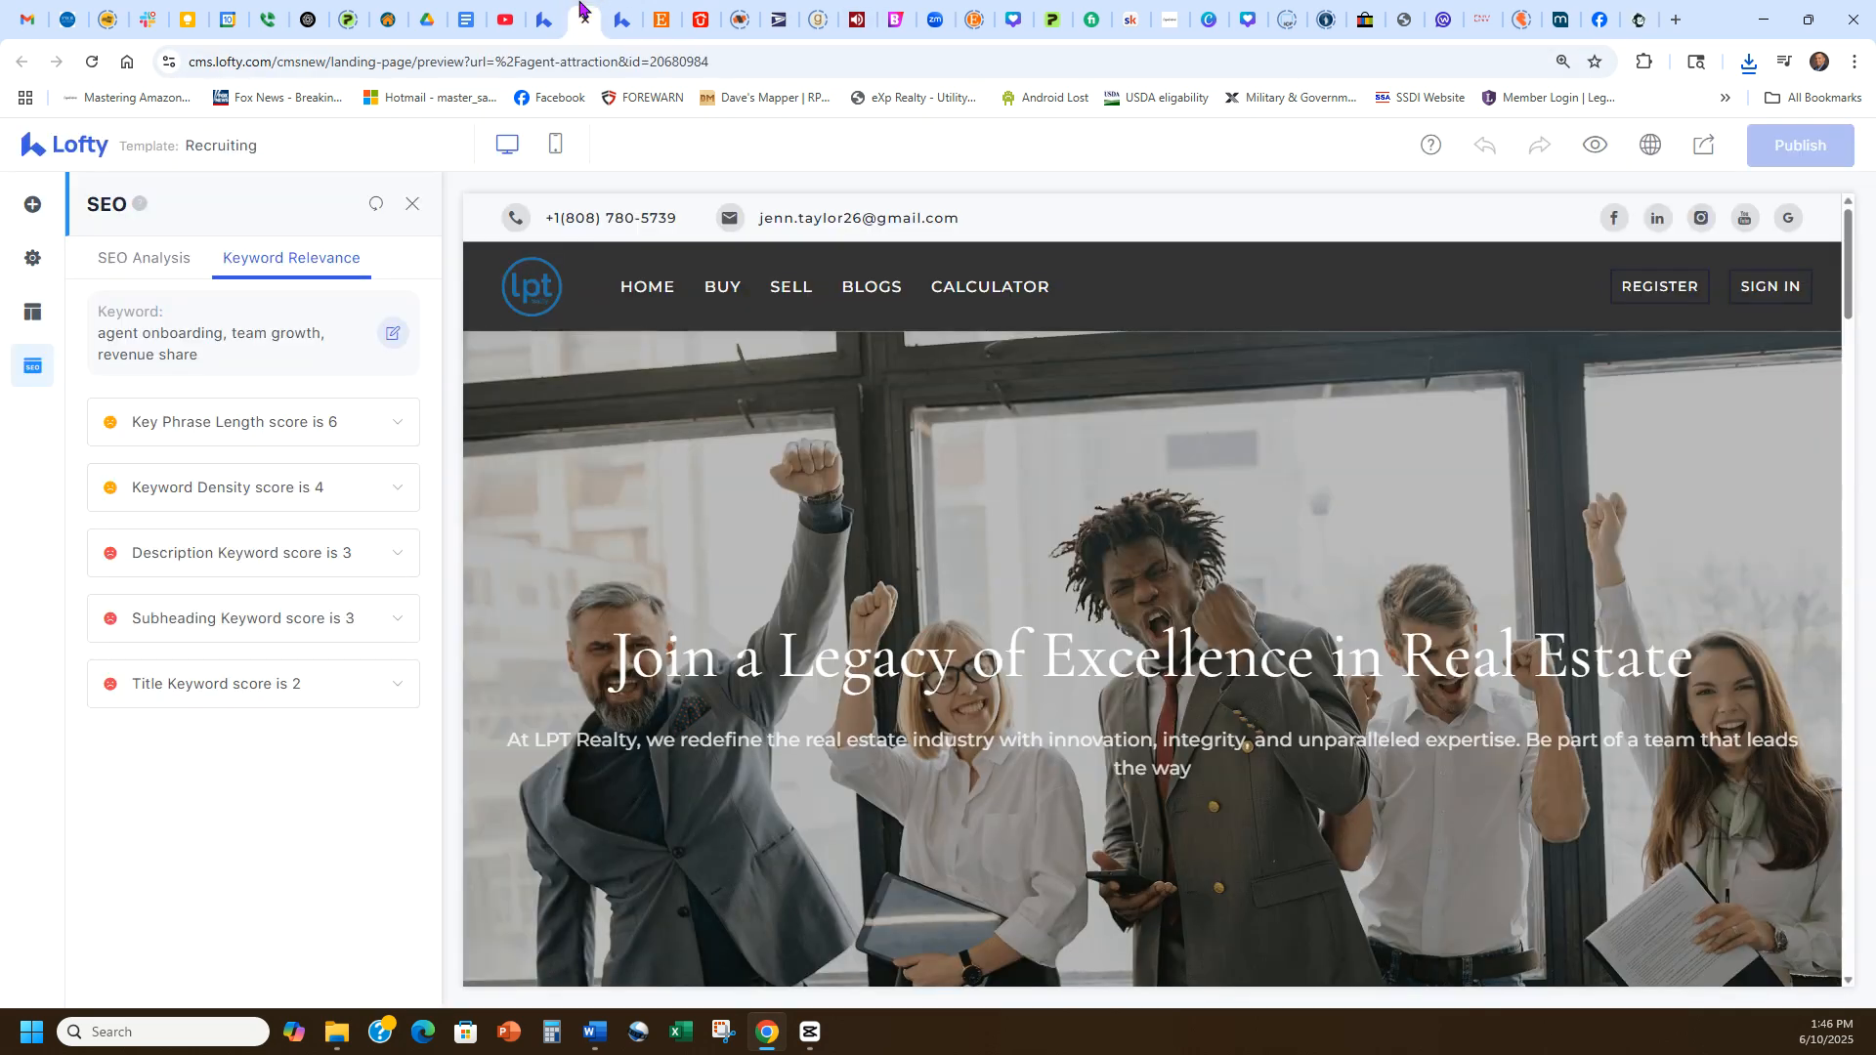
pyautogui.click(545, 12)
pyautogui.click(608, 209)
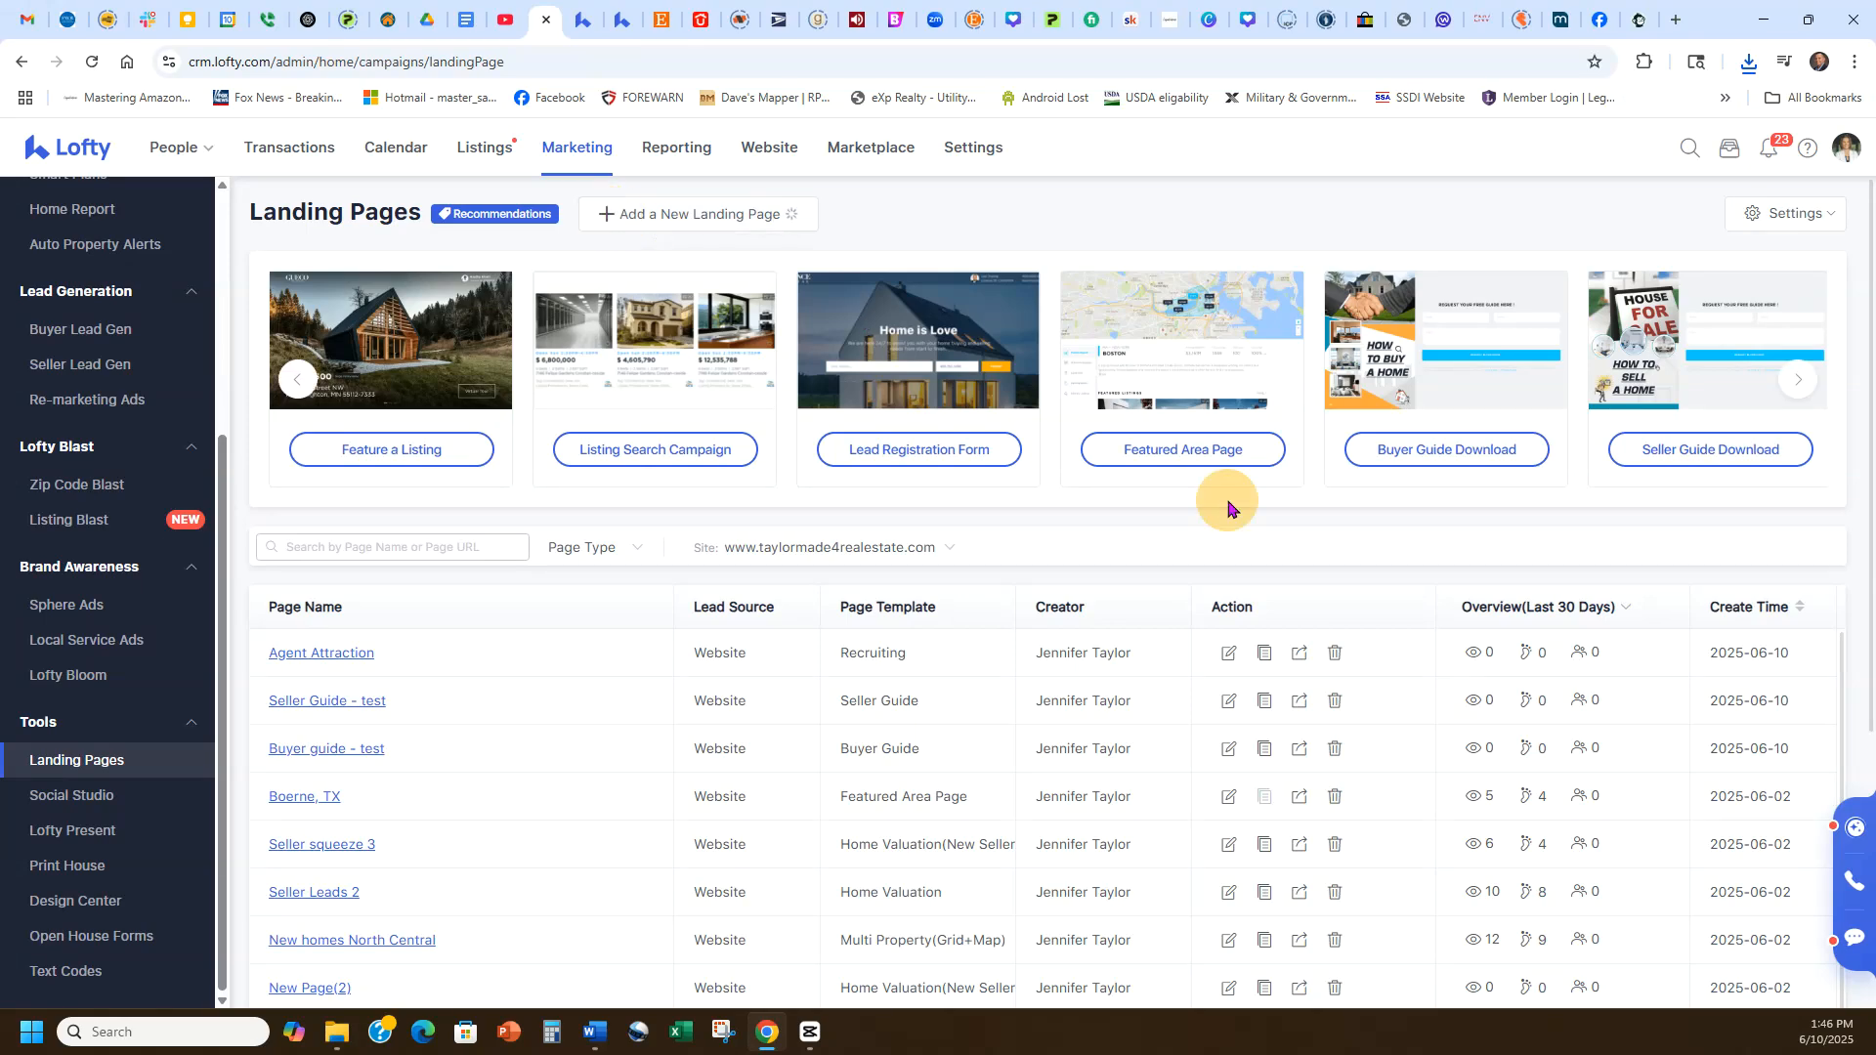
pyautogui.scroll(-10, 1194, 581)
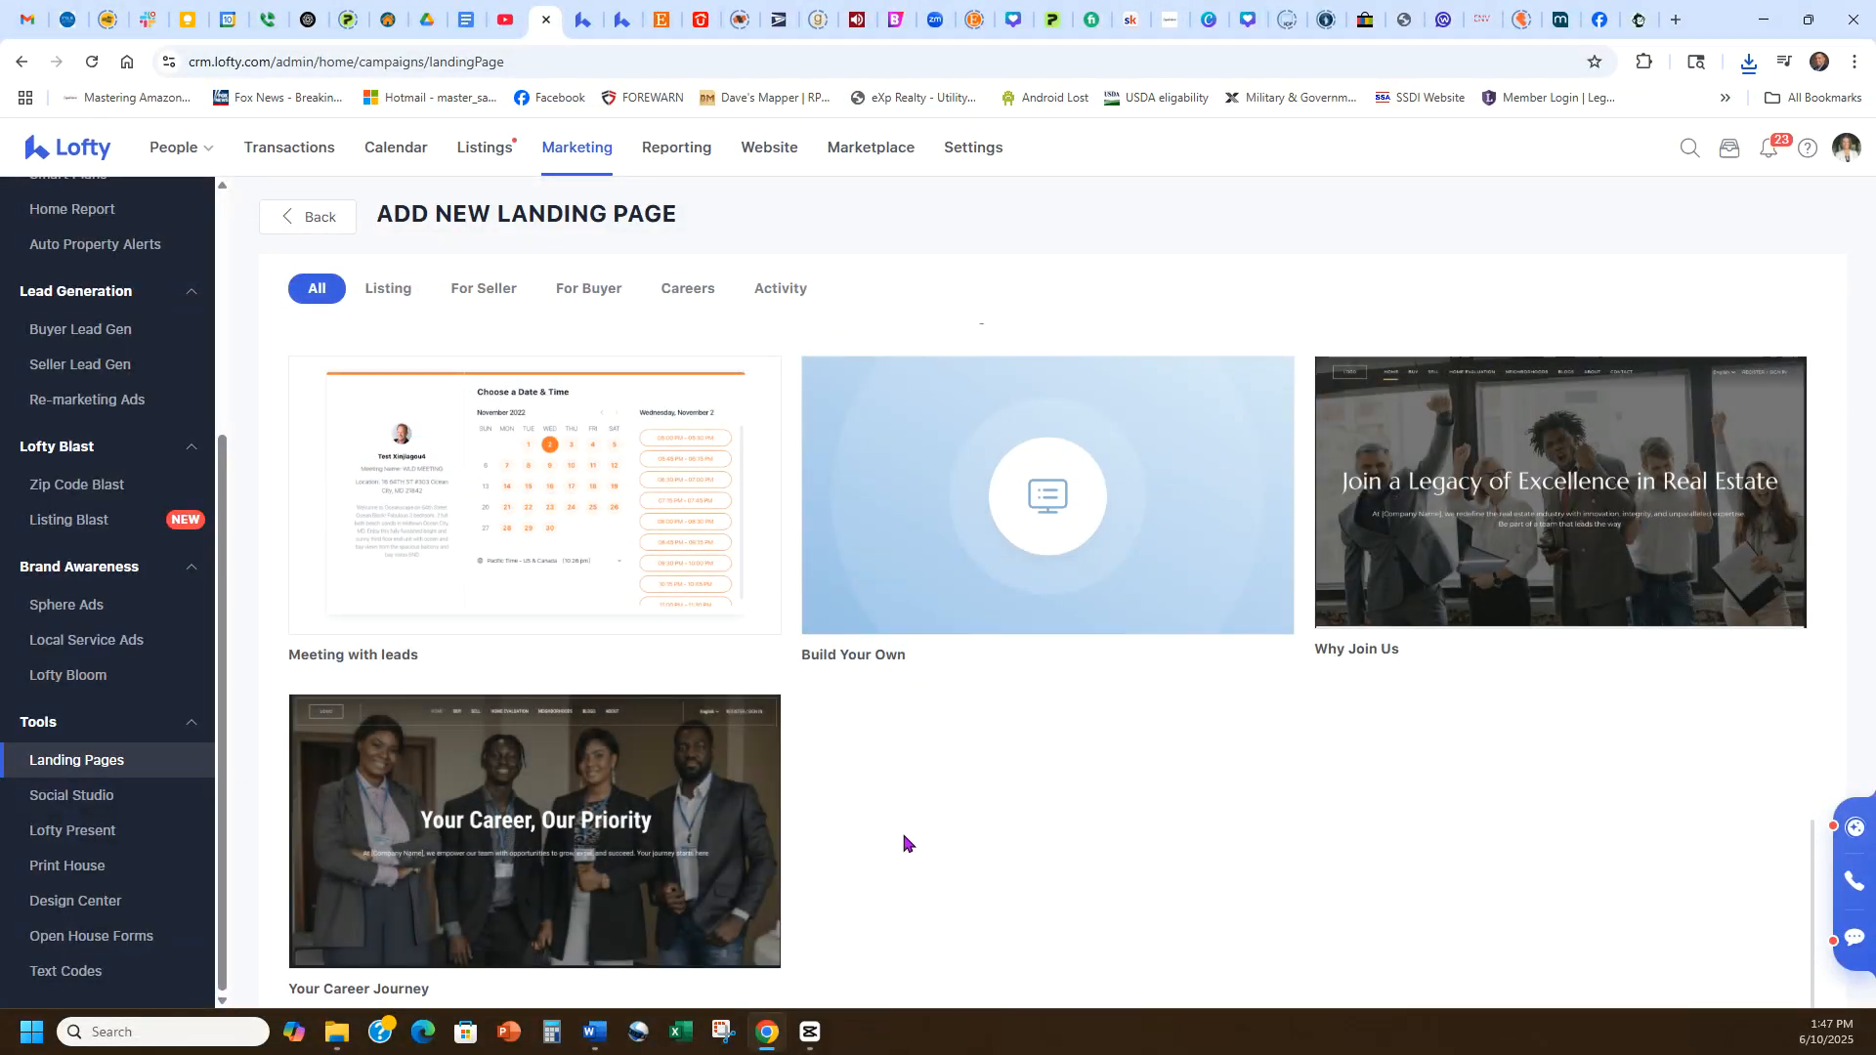
pyautogui.moveTo(772, 813)
pyautogui.click(1600, 18)
pyautogui.click(1642, 19)
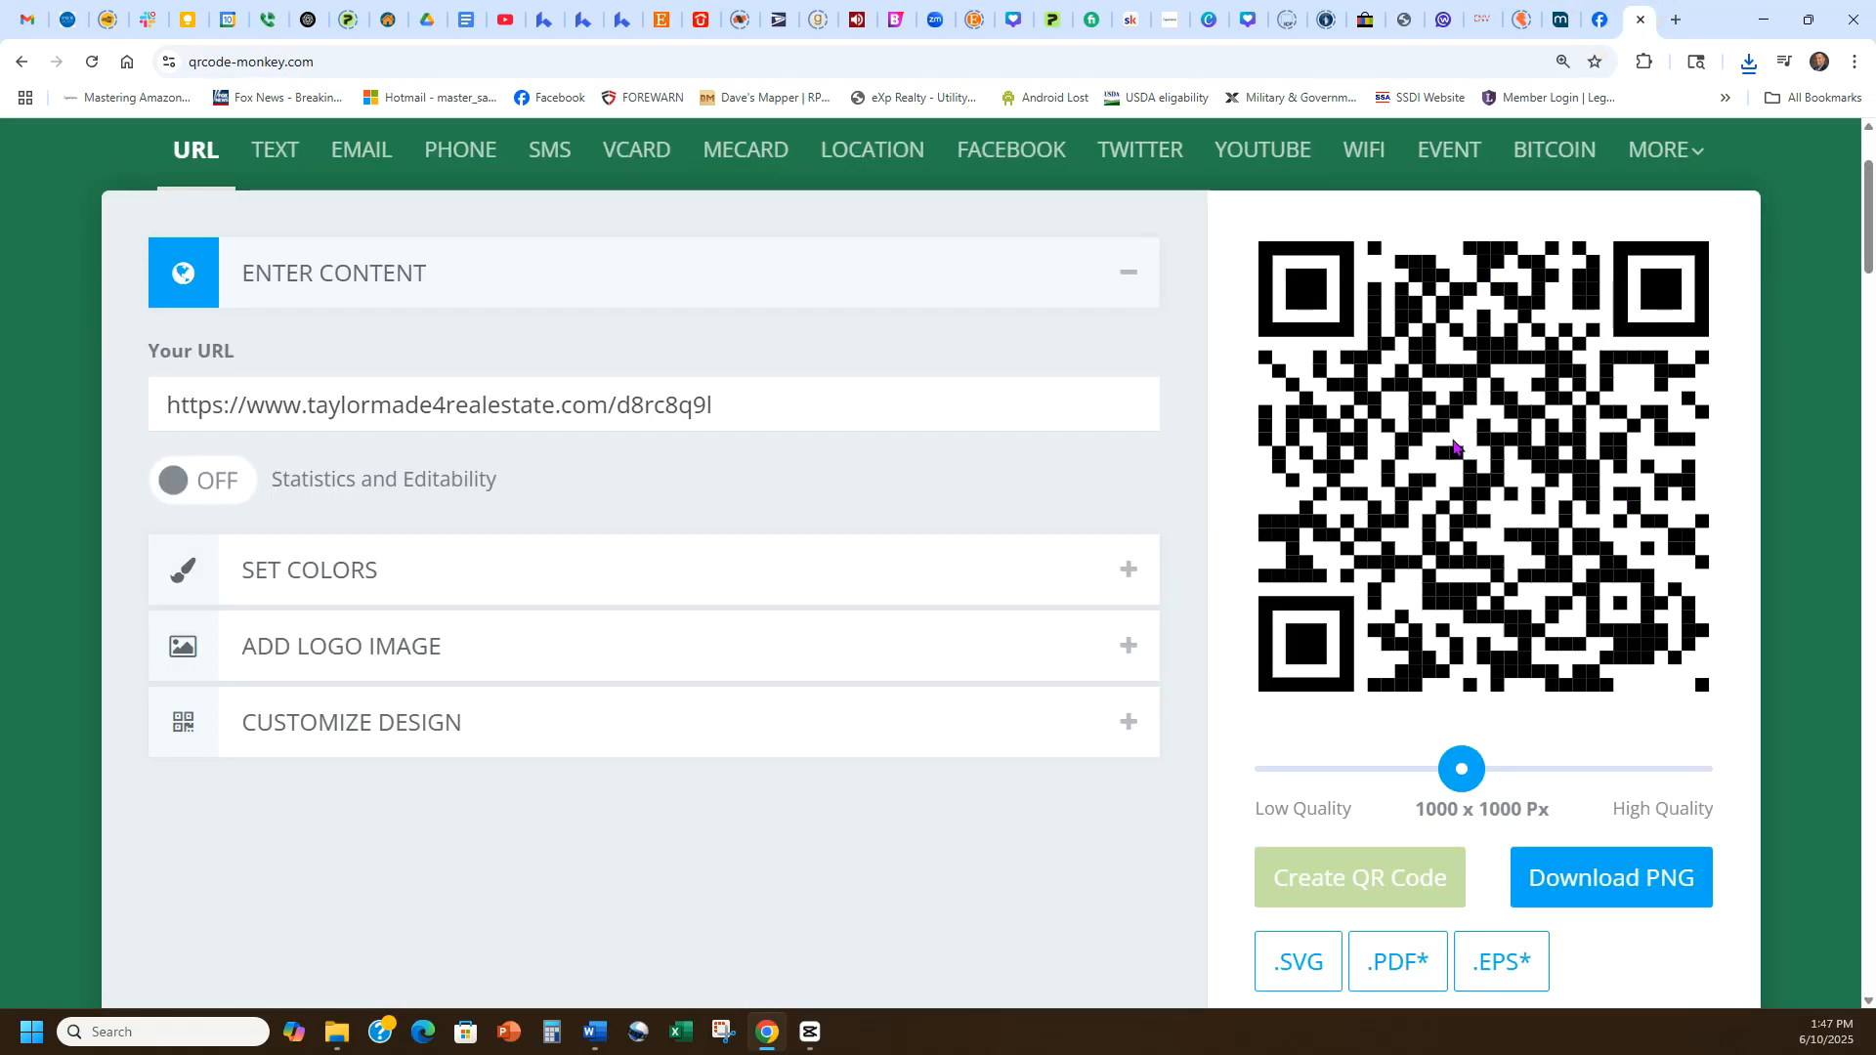
pyautogui.click(598, 14)
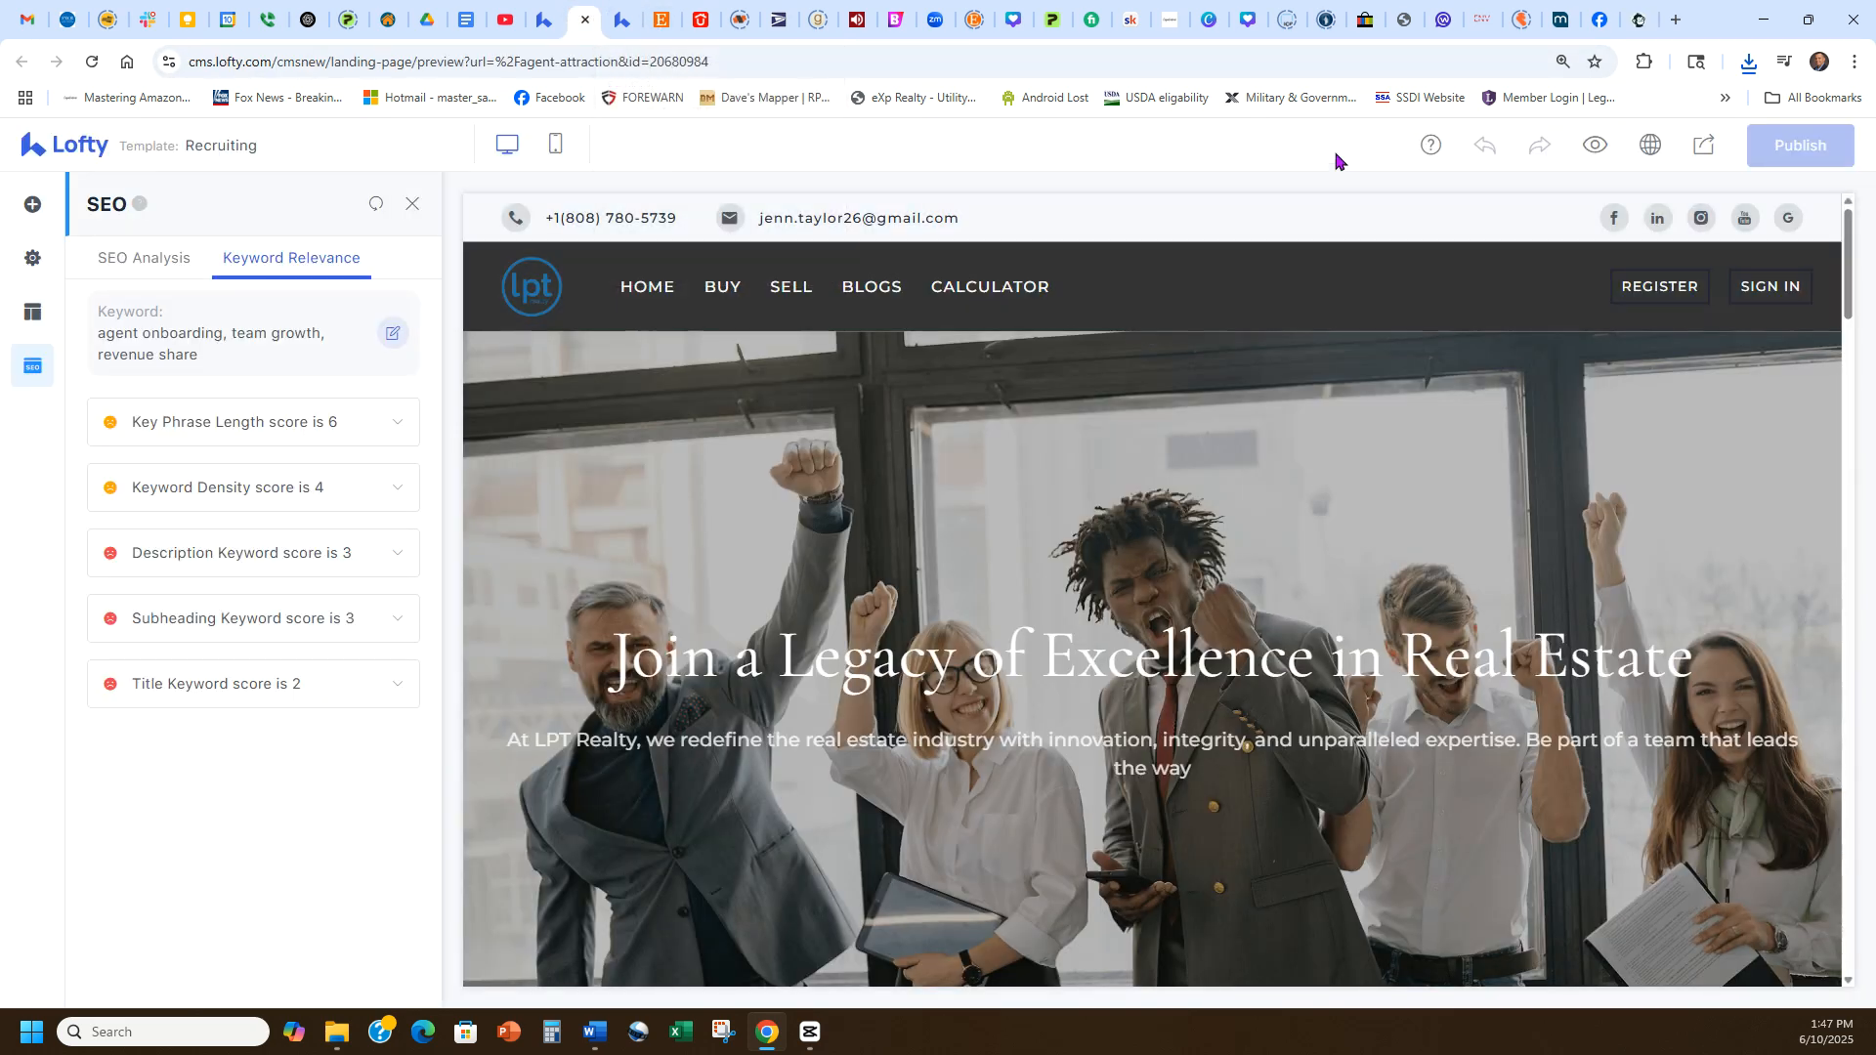